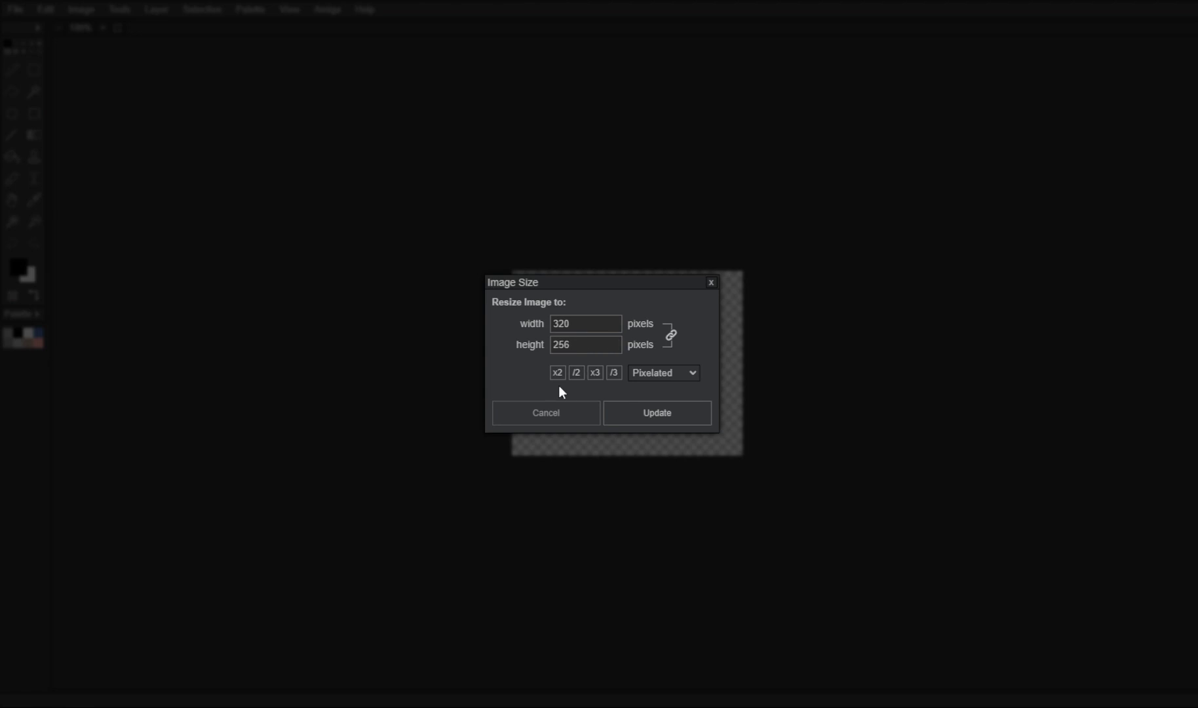
Step: Confirm resizing the blank canvas to 320 × 256 pixels
left_click(667, 414)
Step: Zoom the working view to fit, pick the small brush, and draw black and white test strokes
left_click(39, 27)
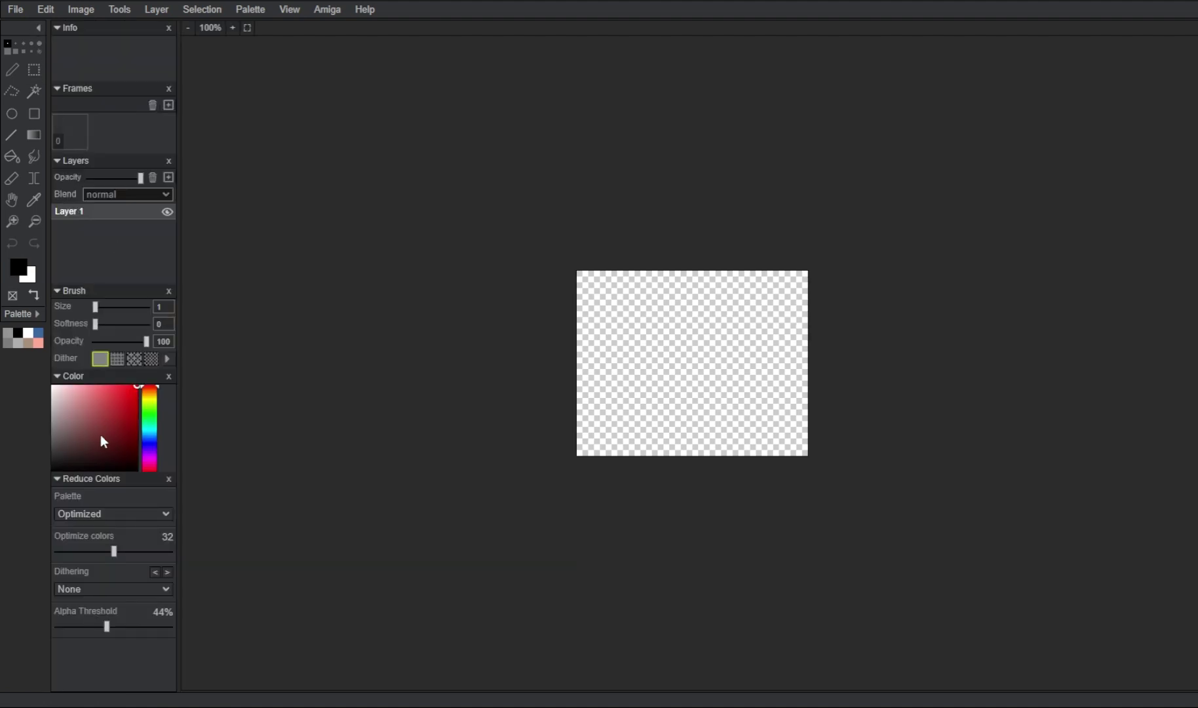
mouse_move(150, 433)
left_mouse_down()
mouse_move(156, 456)
mouse_move(155, 419)
left_mouse_up()
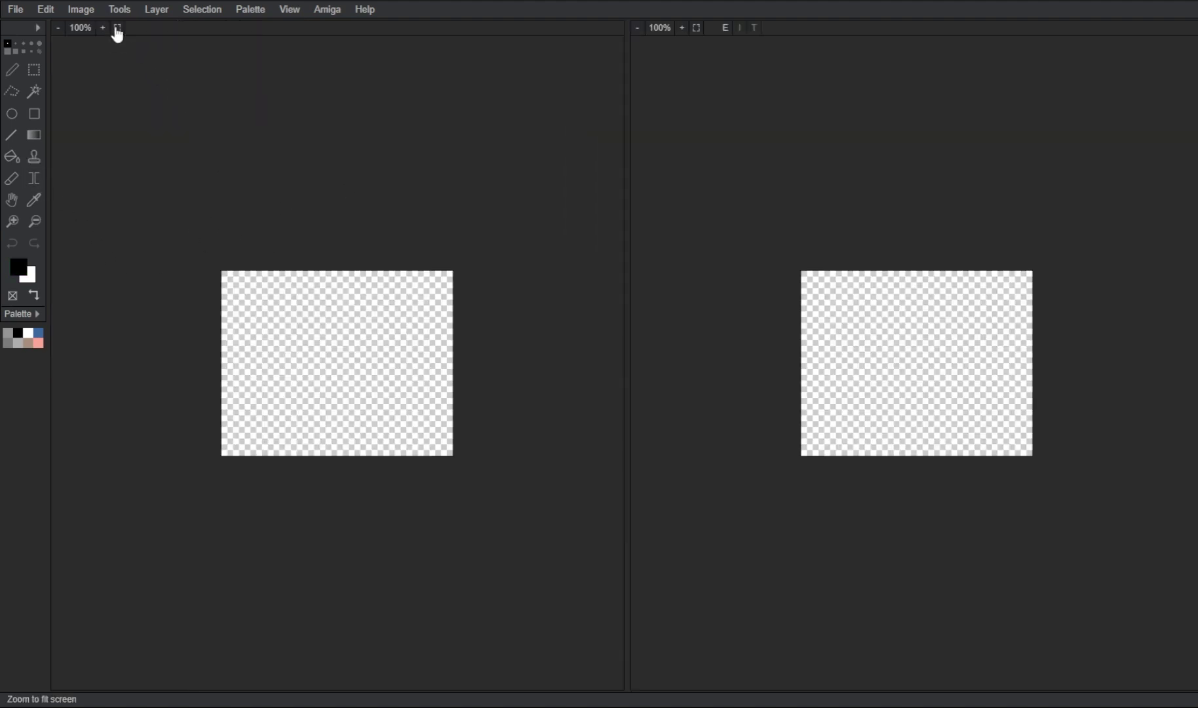
left_click(117, 29)
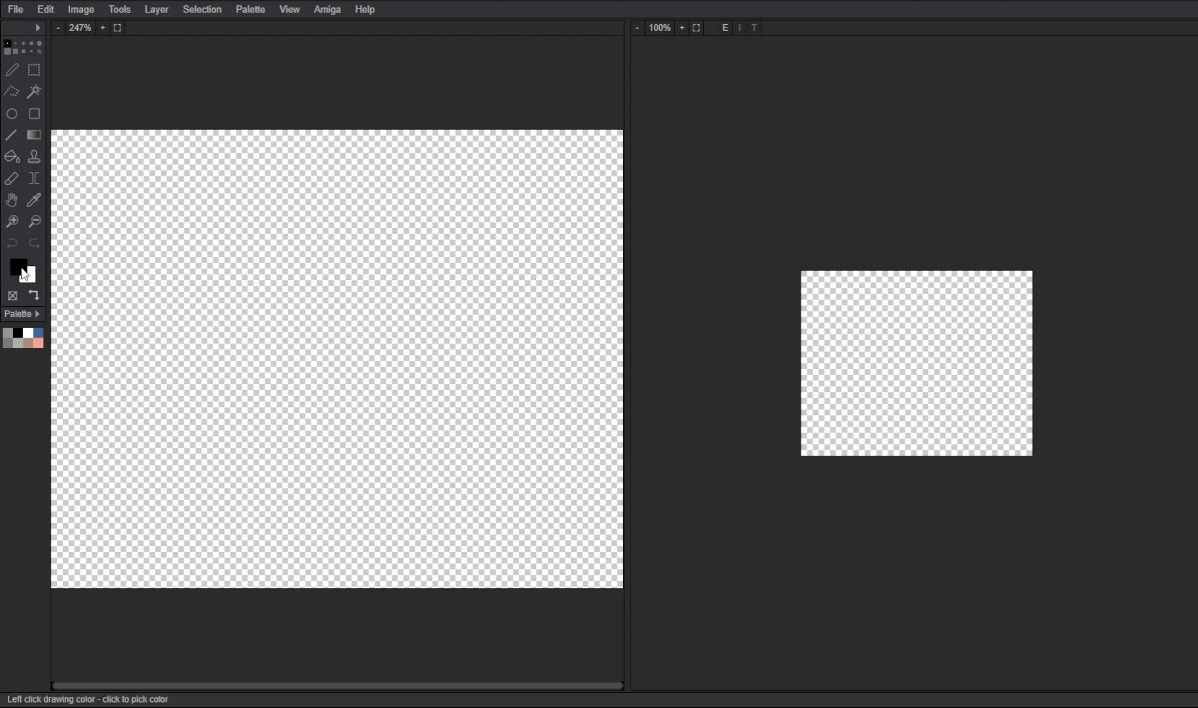
left_click(8, 51)
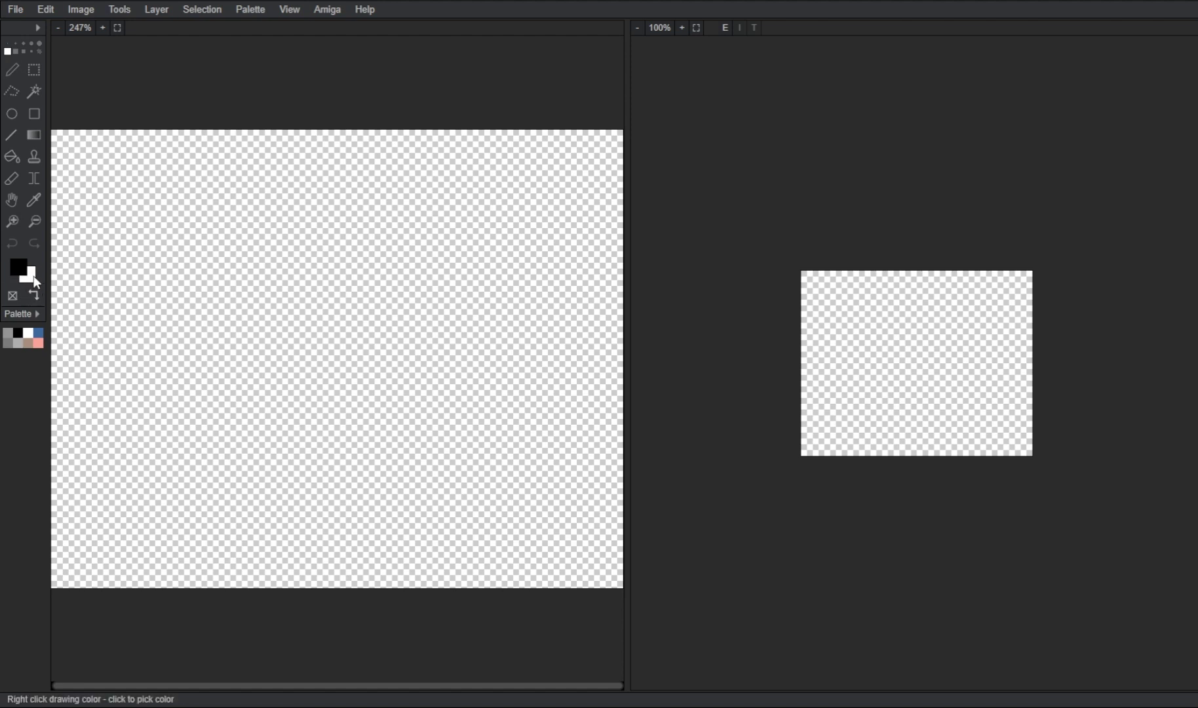
left_click_drag(190, 274, 304, 289)
mouse_move(262, 342)
left_mouse_down()
mouse_move(197, 365)
mouse_move(281, 378)
left_mouse_up()
left_click(295, 490)
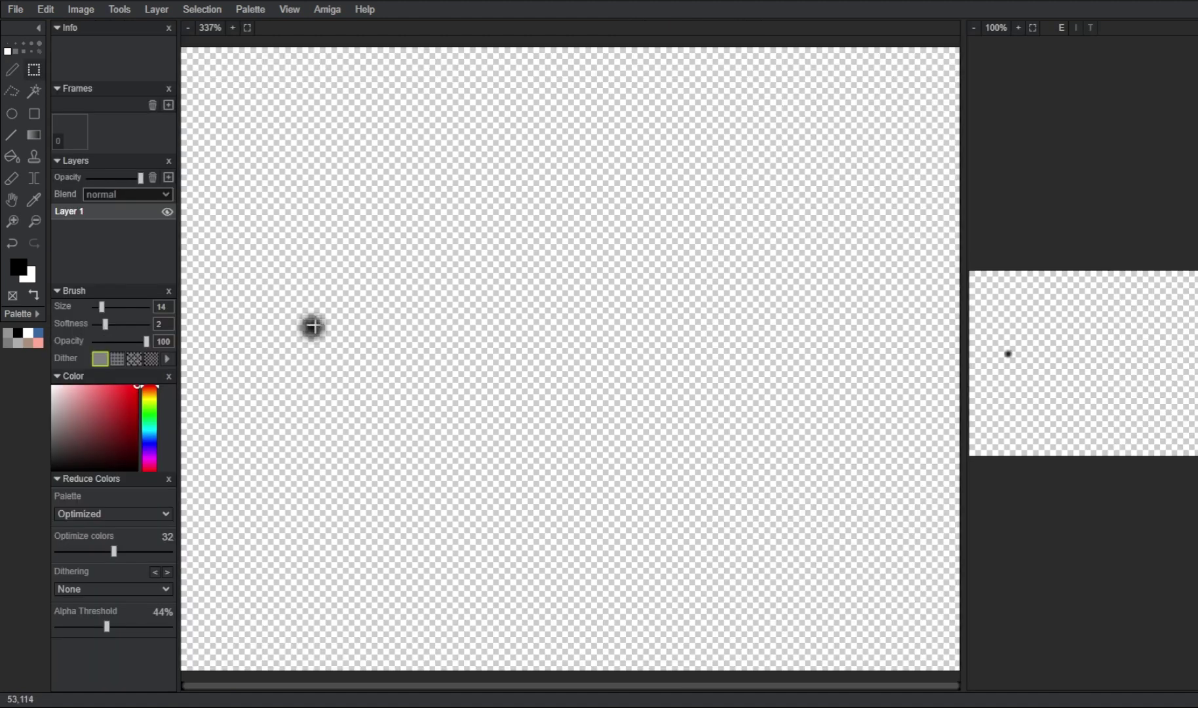
Step: Pick dark blue and cyan, then paint a dark-blue base across the canvas
left_click(152, 437)
left_click(127, 427)
left_click(35, 297)
left_click(155, 421)
left_click(129, 392)
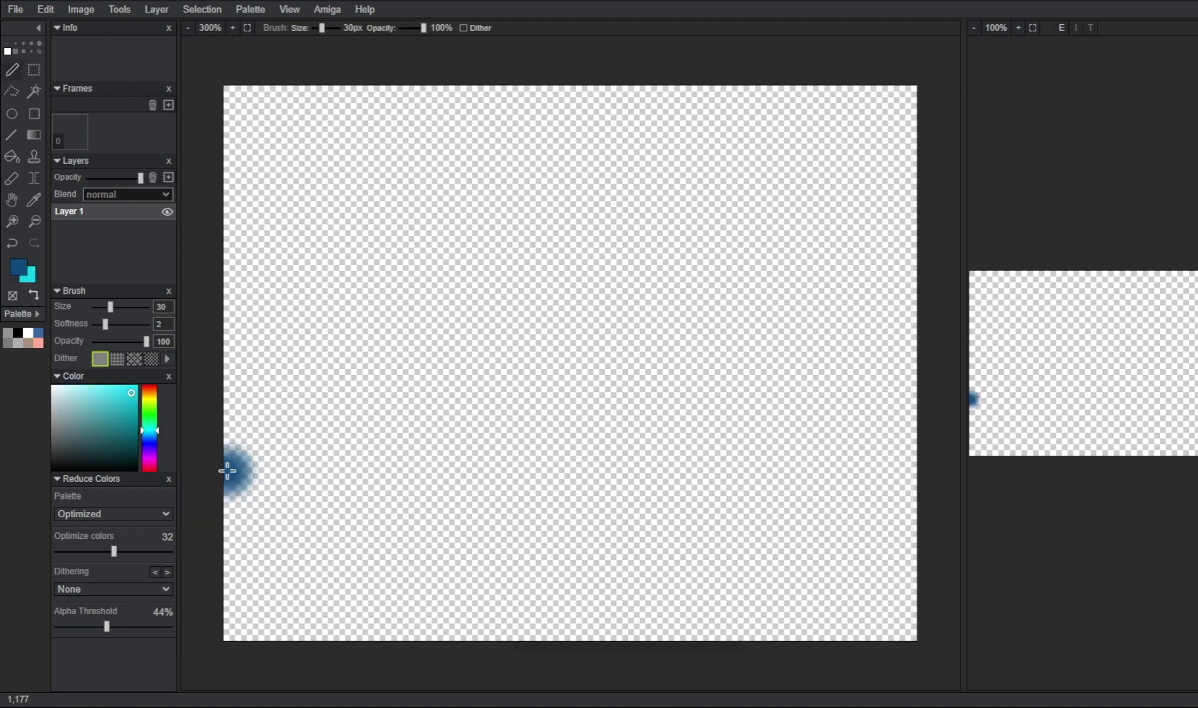
mouse_move(233, 470)
left_mouse_down()
mouse_move(820, 493)
mouse_move(423, 603)
mouse_move(834, 632)
mouse_move(889, 613)
left_mouse_up()
left_click_drag(856, 188, 771, 142)
left_click_drag(280, 150, 316, 106)
Step: At about 58 opacity, add soft cyan strokes and a cyan band, then darken the bottom in teal
left_click_drag(146, 341, 124, 341)
mouse_move(283, 533)
left_mouse_down()
mouse_move(421, 553)
mouse_move(824, 543)
left_mouse_up()
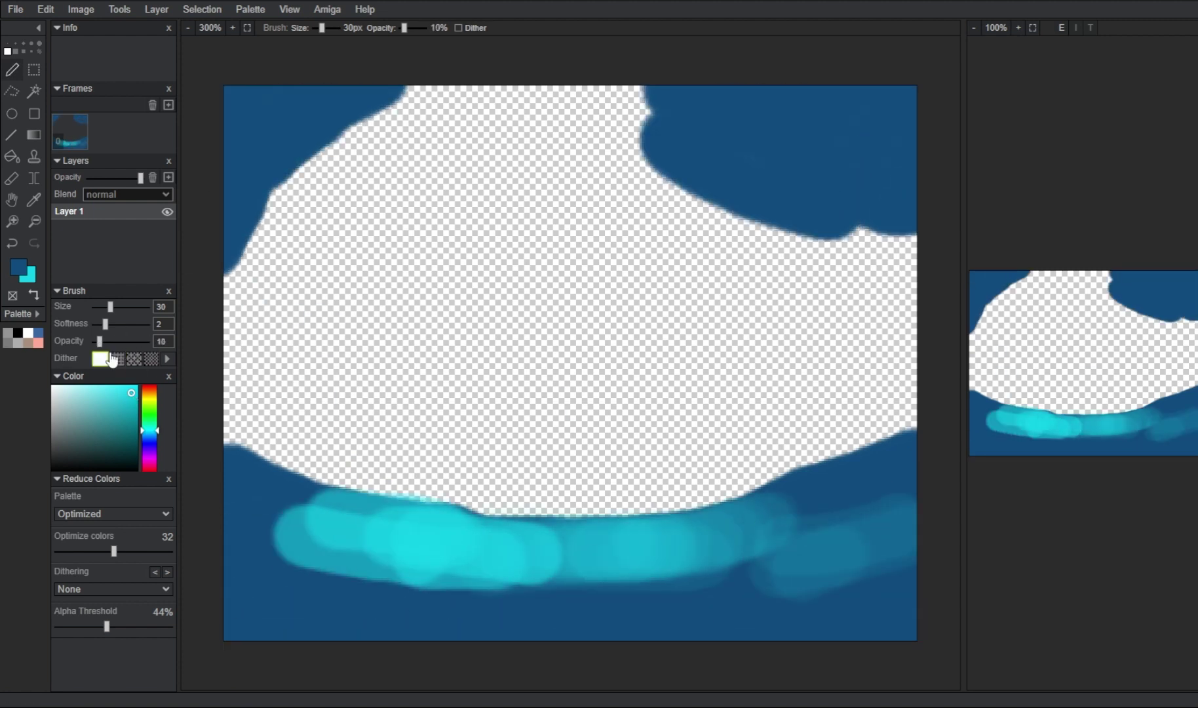
left_click_drag(100, 342, 148, 341)
mouse_move(230, 412)
left_mouse_down()
mouse_move(839, 438)
mouse_move(449, 139)
mouse_move(599, 384)
mouse_move(746, 397)
left_mouse_up()
left_click_drag(146, 341, 103, 340)
left_click_drag(281, 534, 401, 582)
left_click_drag(104, 323, 130, 323)
left_click(113, 458)
mouse_move(303, 630)
left_mouse_down()
mouse_move(861, 588)
mouse_move(792, 627)
mouse_move(917, 512)
mouse_move(898, 120)
mouse_move(237, 179)
mouse_move(284, 155)
mouse_move(632, 358)
mouse_move(903, 417)
left_mouse_up()
Step: With a much larger brush, sweep broad green and deeper blue strokes over the canvas
left_click_drag(110, 306, 144, 307)
left_click(121, 410)
mouse_move(823, 310)
left_mouse_down()
mouse_move(446, 225)
mouse_move(362, 457)
mouse_move(361, 424)
mouse_move(899, 393)
left_mouse_up()
left_click(149, 412)
mouse_move(506, 281)
left_mouse_down()
mouse_move(908, 486)
mouse_move(195, 483)
left_mouse_up()
left_click(149, 439)
mouse_move(842, 281)
left_mouse_down()
mouse_move(644, 120)
mouse_move(757, 195)
mouse_move(655, 579)
mouse_move(222, 551)
left_mouse_up()
Step: Darken the edges in greyish-blue, then add light cyan strokes with a size-23 brush
left_click(76, 427)
left_click_drag(144, 306, 108, 306)
left_click(149, 432)
left_click(66, 397)
left_click_drag(449, 188, 487, 375)
left_click_drag(487, 487, 711, 496)
mouse_move(655, 225)
left_mouse_down()
mouse_move(701, 303)
mouse_move(743, 110)
mouse_move(506, 108)
left_mouse_up()
Step: Add light green strokes top-left and centre, plus dark green and dark blue on the left and bottom
left_click(148, 418)
left_click(95, 399)
left_click_drag(412, 113, 599, 224)
mouse_move(562, 121)
left_mouse_down()
mouse_move(713, 357)
mouse_move(902, 415)
mouse_move(545, 402)
mouse_move(246, 354)
left_mouse_up()
left_click(101, 445)
left_click_drag(281, 272, 246, 412)
left_click(149, 433)
left_click(114, 450)
mouse_move(234, 458)
left_mouse_down()
mouse_move(274, 486)
mouse_move(362, 507)
mouse_move(735, 528)
mouse_move(878, 492)
mouse_move(870, 430)
left_mouse_up()
Step: Darken the right side, bottom, top-right corner and upper left of the sky
left_click(878, 530, "alt")
mouse_move(281, 595)
left_mouse_down()
mouse_move(655, 631)
mouse_move(685, 622)
left_mouse_up()
mouse_move(884, 168)
left_mouse_down()
mouse_move(823, 99)
mouse_move(876, 374)
left_mouse_up()
mouse_move(248, 280)
left_mouse_down()
mouse_move(300, 144)
mouse_move(378, 198)
left_mouse_up()
Step: Add dark green and bright green aurora strokes near the centre and top
left_click(149, 421)
left_click(107, 452)
mouse_move(374, 243)
left_mouse_down()
mouse_move(393, 352)
mouse_move(439, 290)
left_mouse_up()
left_click_drag(318, 375, 382, 420)
left_click(121, 410)
left_click_drag(600, 179, 682, 286)
Step: Blend soft dark-teal and teal strokes on the right edge, centre and lower centre
left_click(243, 381, "alt")
mouse_move(889, 375)
left_mouse_down()
mouse_move(904, 414)
mouse_move(870, 388)
left_mouse_up()
left_click_drag(636, 468, 553, 499)
mouse_move(636, 337)
left_mouse_down()
mouse_move(730, 255)
mouse_move(680, 101)
mouse_move(610, 171)
mouse_move(632, 337)
left_mouse_up()
left_click(266, 532, "alt")
mouse_move(629, 524)
left_mouse_down()
mouse_move(740, 504)
mouse_move(557, 589)
mouse_move(752, 593)
left_mouse_up()
left_click(555, 589, "alt")
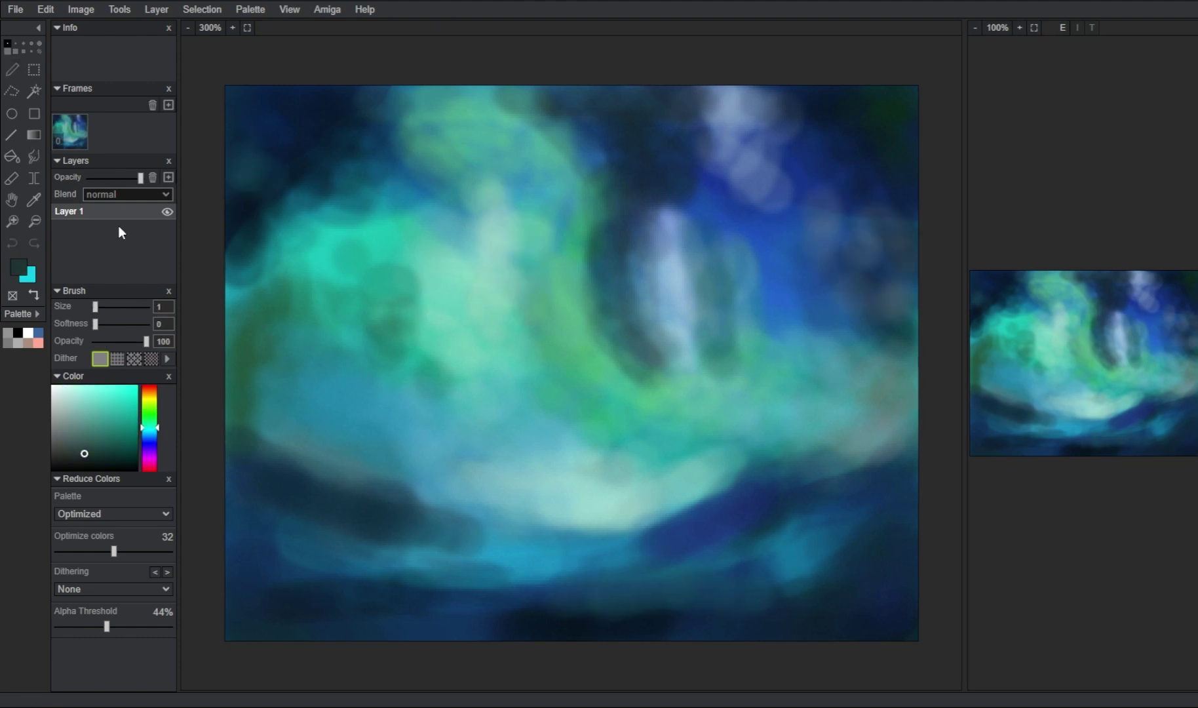
Step: Duplicate the aurora layer and run the Alchemy Dabble effect on the copy
key("ctrl+j")
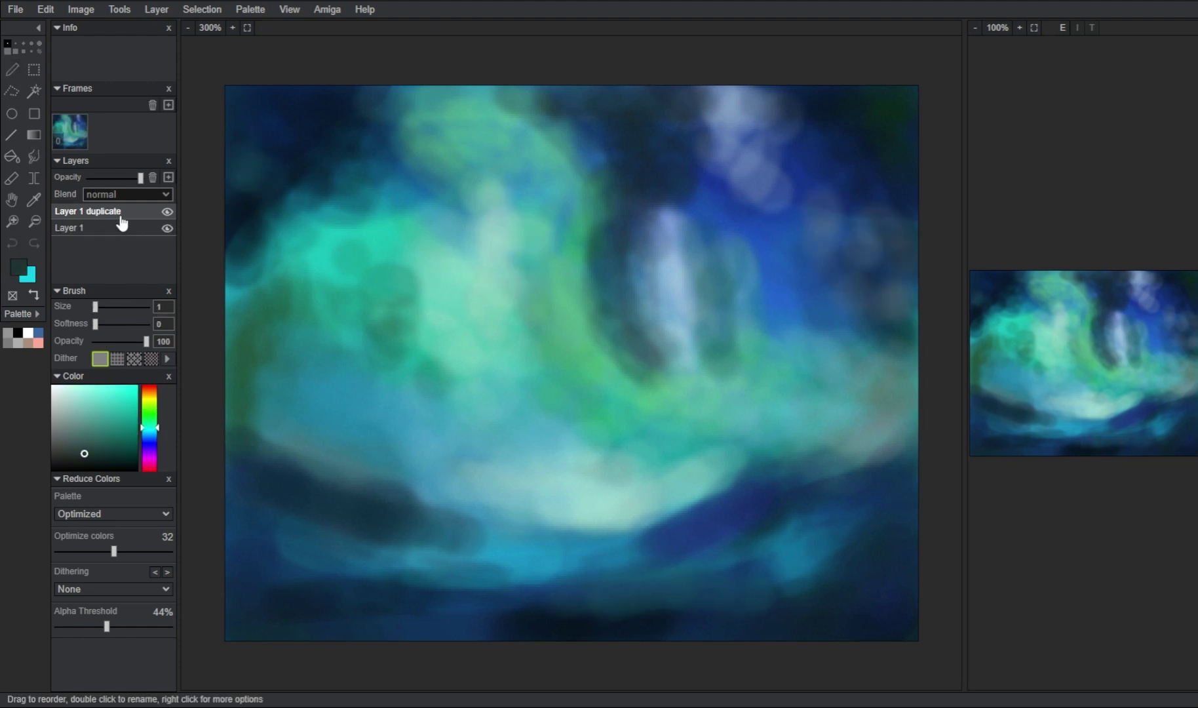
key("e")
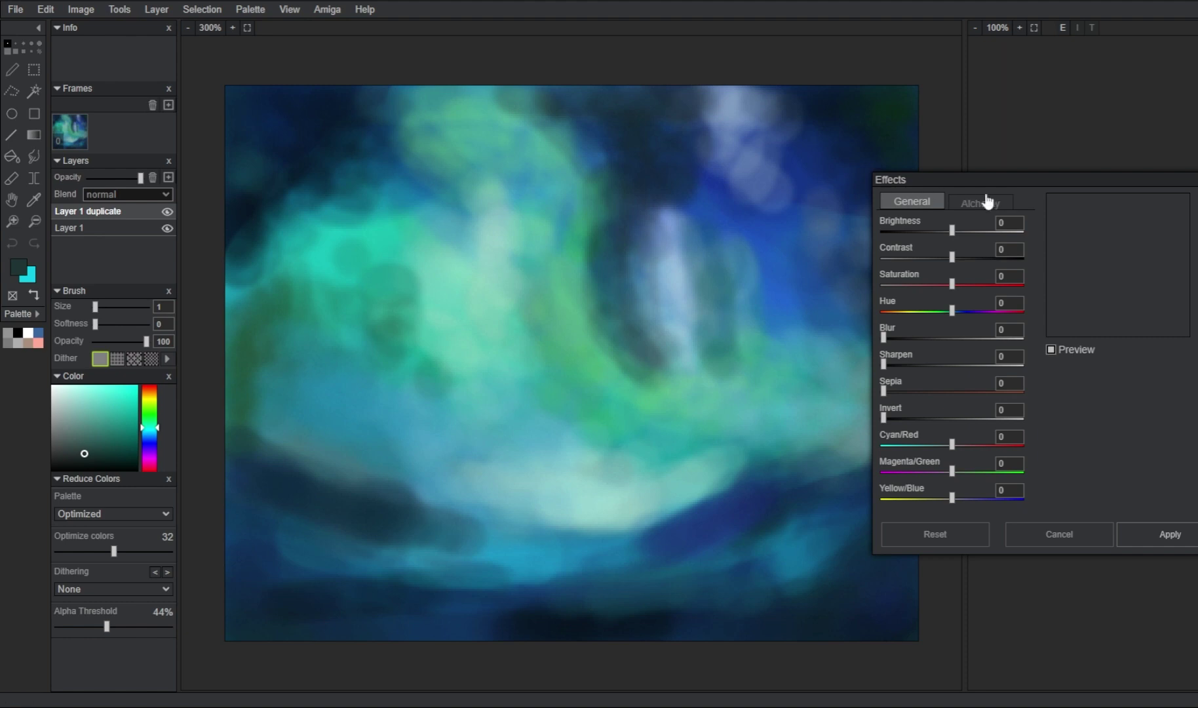
left_click(996, 202)
left_click_drag(987, 182, 826, 156)
left_click(766, 198)
left_click(735, 478)
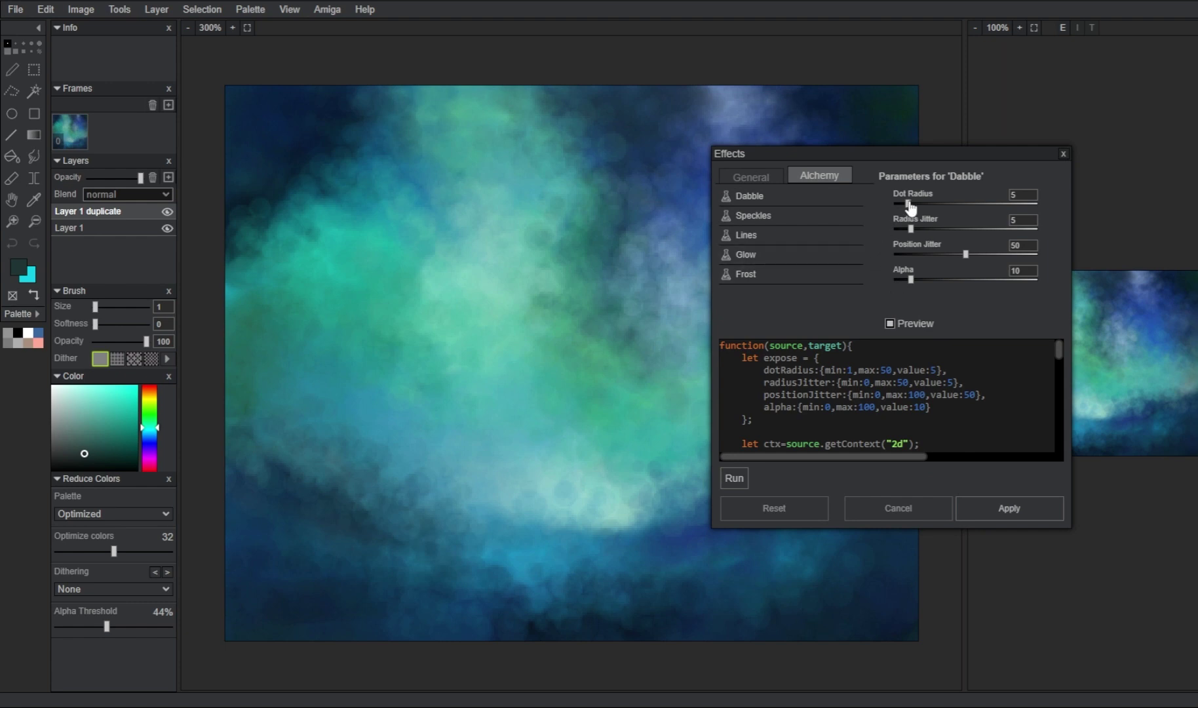
Step: Set Dabble's dot radius to 3 and apply the dabbled texture
mouse_move(907, 203)
left_mouse_down()
mouse_move(957, 203)
mouse_move(925, 216)
left_mouse_up()
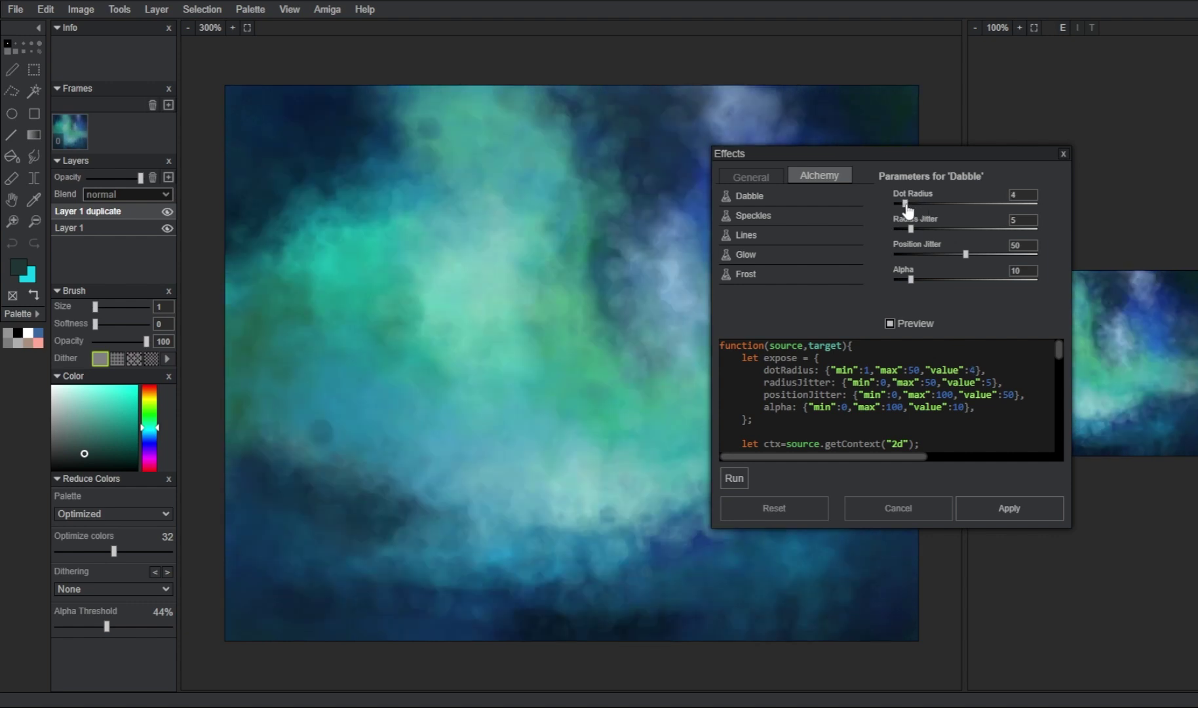
left_click_drag(904, 211, 902, 211)
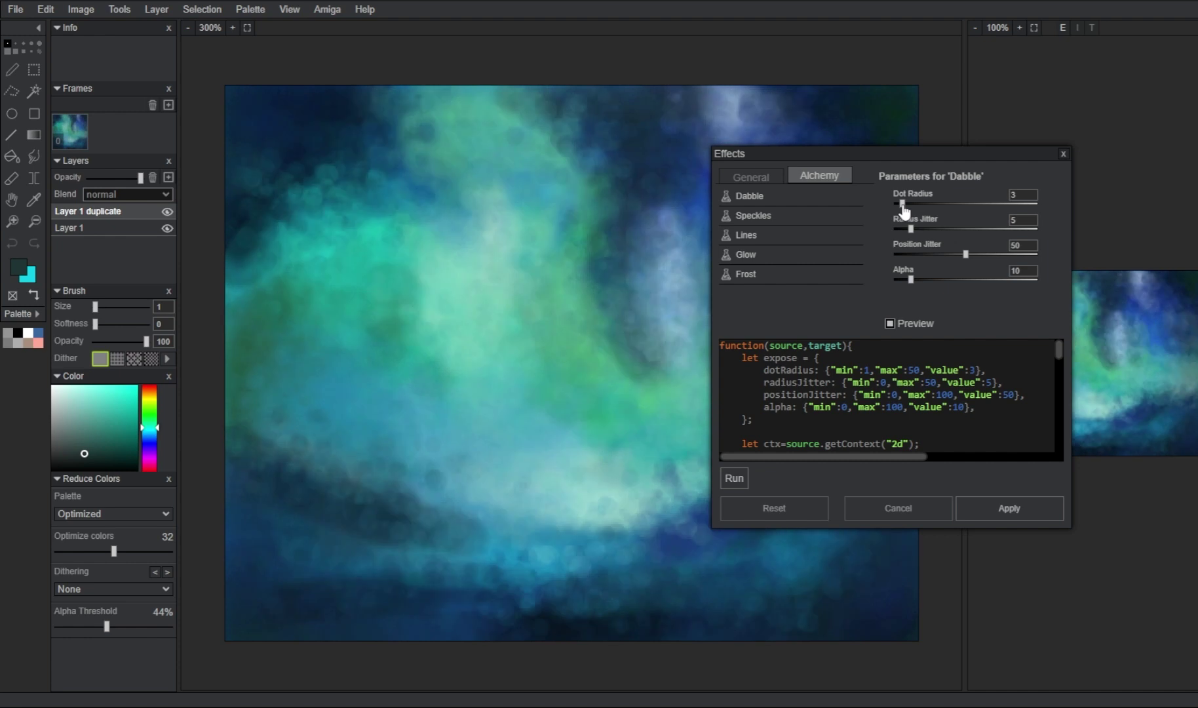
left_click(970, 517)
Step: Hide the dabbled copy, then apply Alchemy Speckles with a wider jitter radius and lower light alpha
left_click(168, 211)
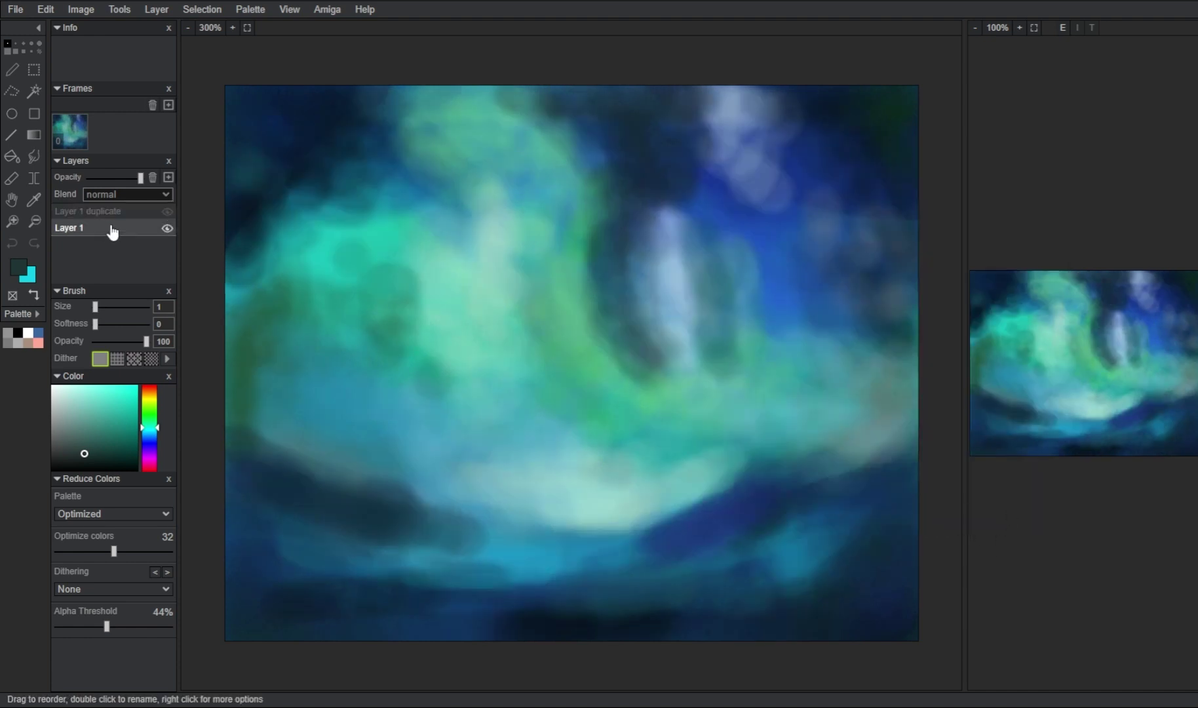
key("e")
left_click(820, 176)
left_click(753, 216)
left_click_drag(1013, 236, 979, 235)
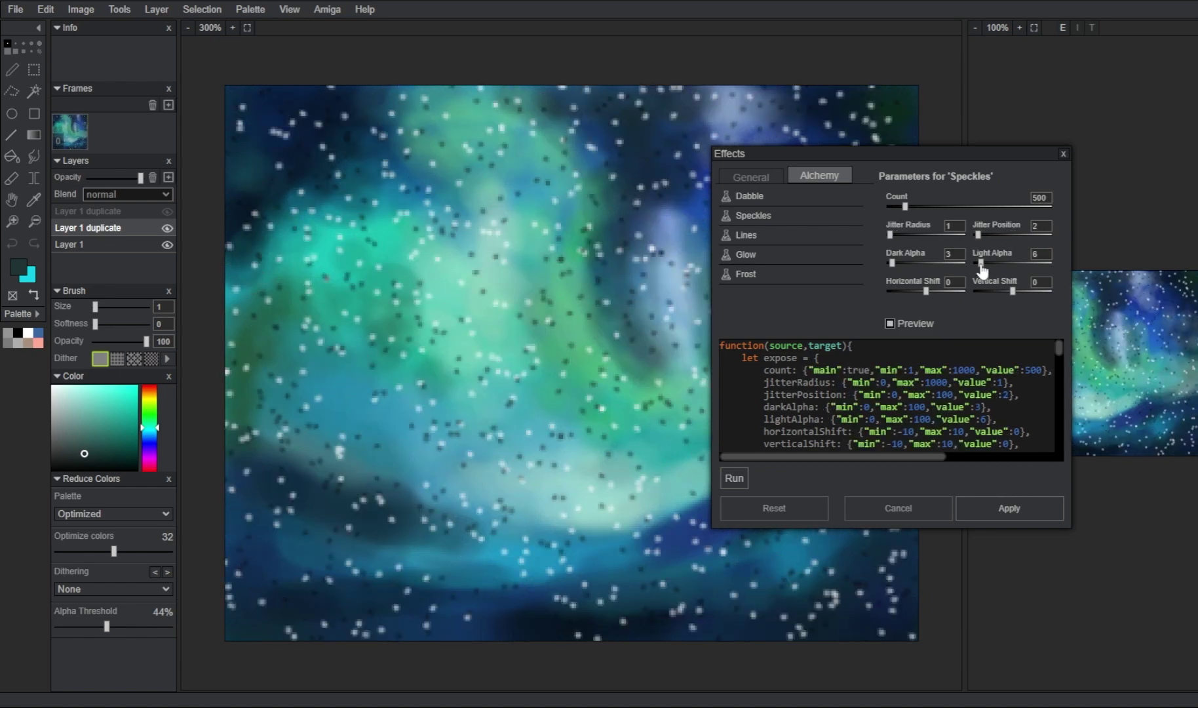
left_click_drag(925, 291, 935, 291)
left_click_drag(1013, 291, 1015, 292)
left_click_drag(890, 233, 903, 233)
left_click_drag(981, 263, 978, 263)
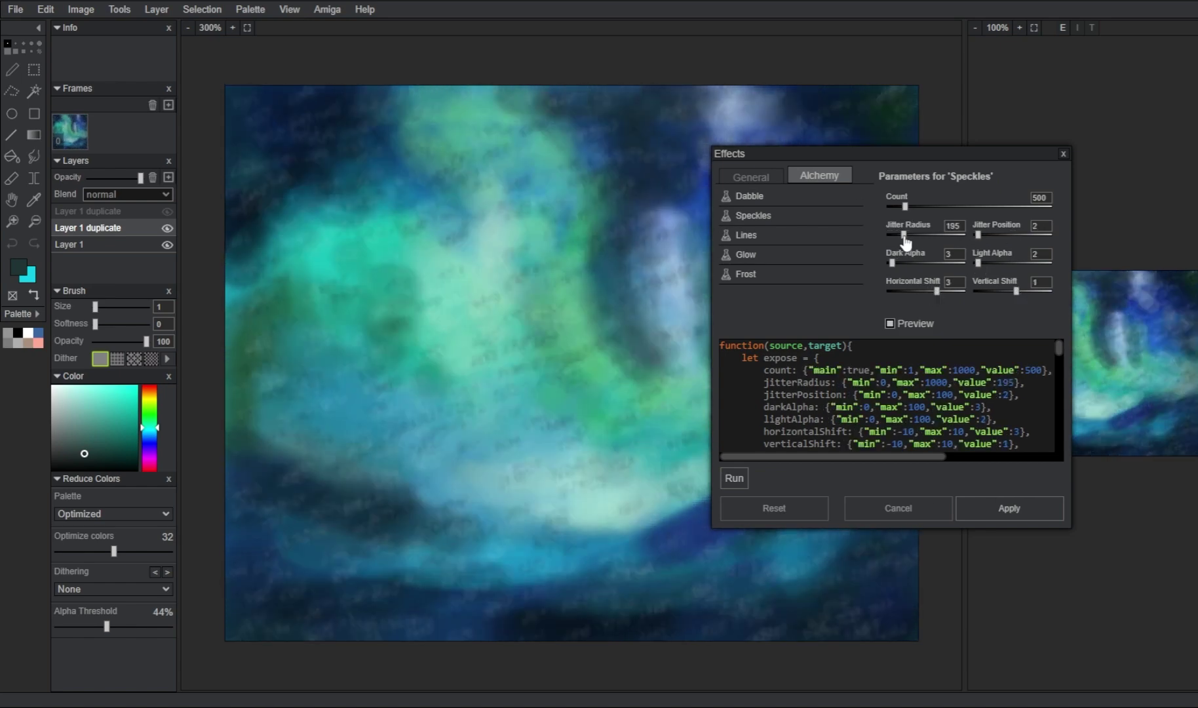
left_click(1008, 507)
Step: Hide the speckled copy, then duplicate another copy and apply Frost with larger star size
left_click(168, 227)
left_click(103, 244)
key("ctrl+d")
left_click_drag(917, 156, 990, 161)
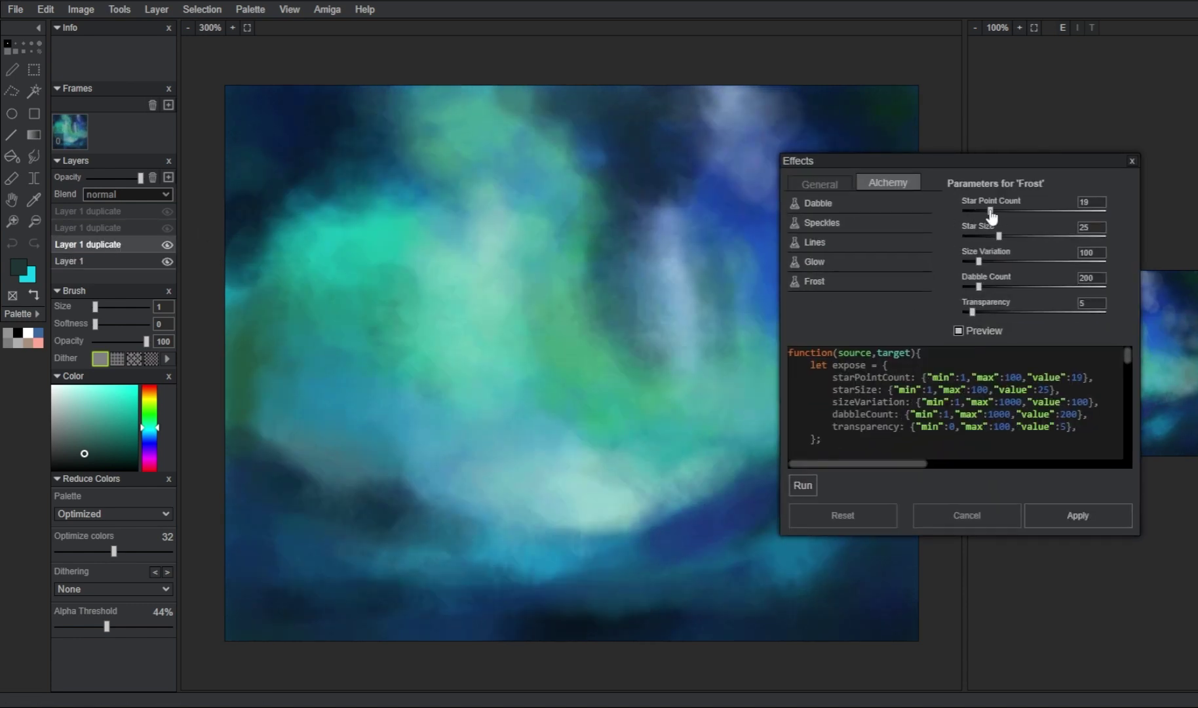
left_click_drag(998, 236, 986, 264)
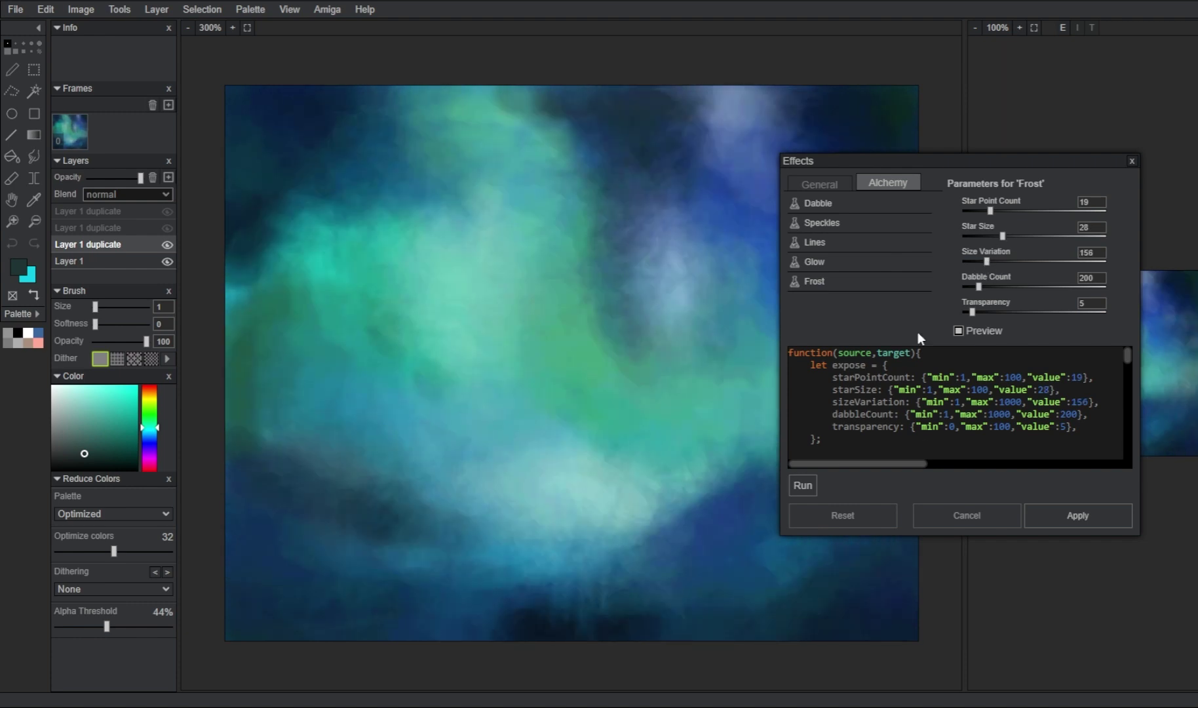
left_click(1073, 517)
Step: Preview Speckles again, raising jitter radius to 215 and dark alpha to 4
left_click(887, 181)
left_click(822, 223)
left_click(802, 486)
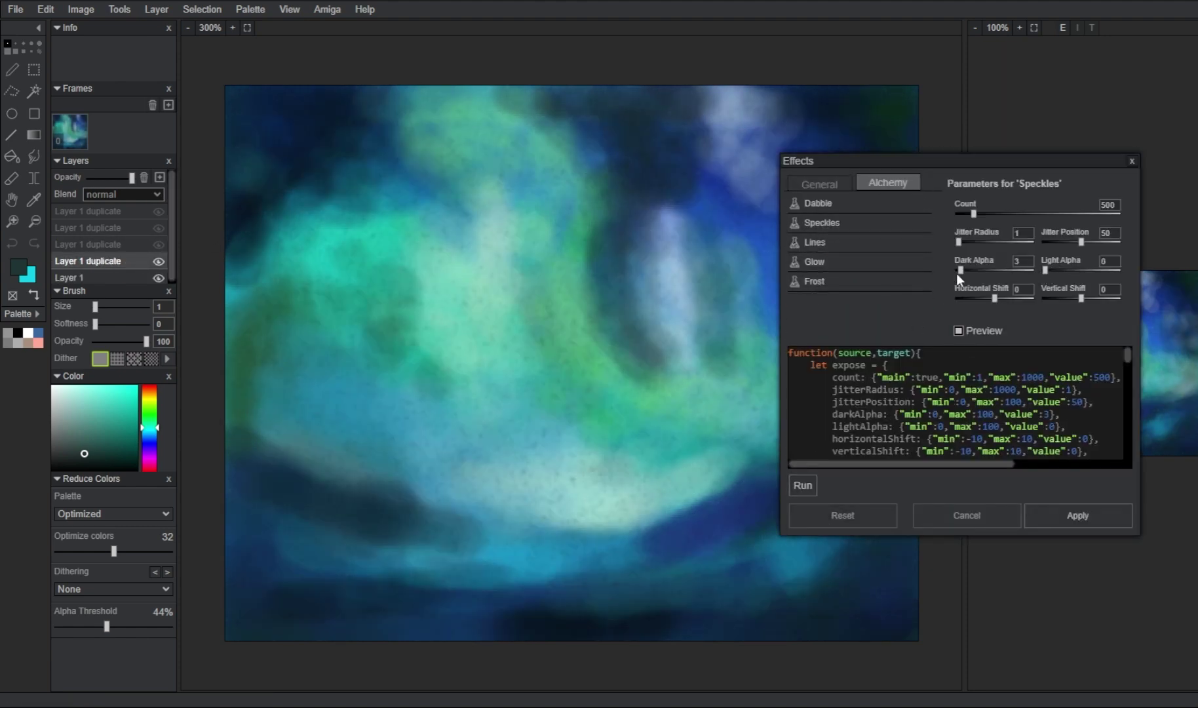
left_click_drag(959, 273, 969, 251)
Step: Apply the faint speckle texture, hide that copy, and select the top aurora copy
left_click(1078, 516)
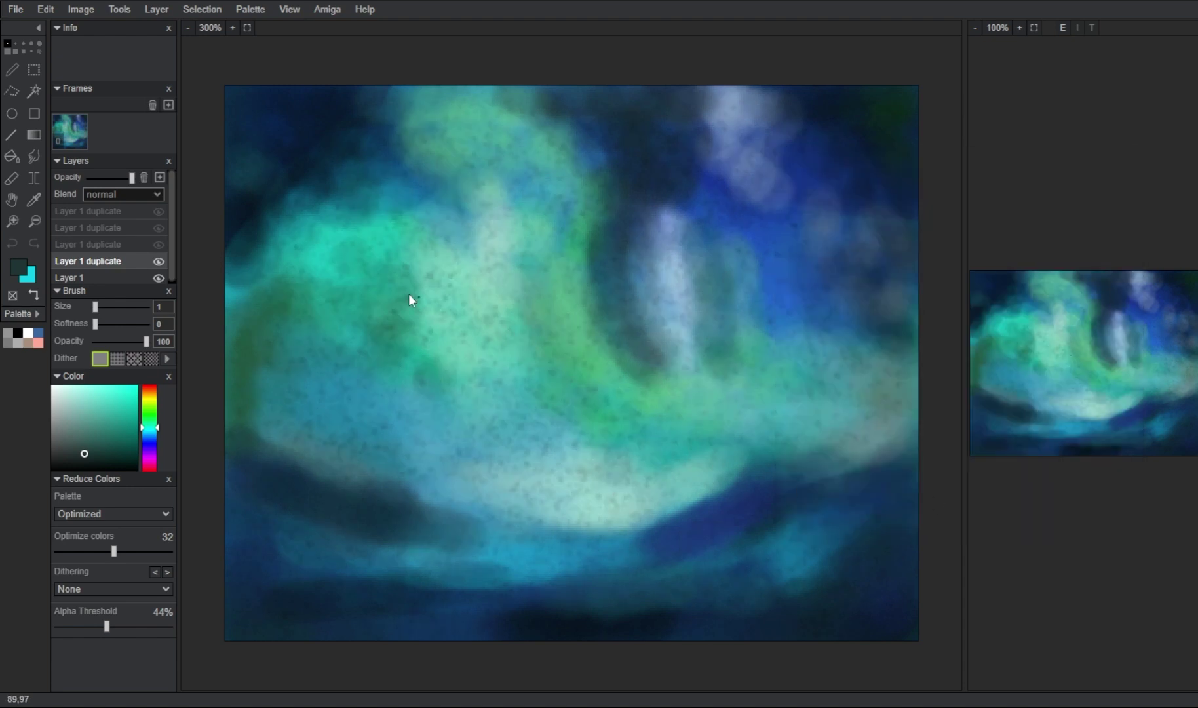
left_click(158, 260)
left_click(105, 212)
Step: Add a new layer, fill it pink, and draw a filled brown circle
left_click(159, 177)
left_click(39, 343)
left_click_drag(220, 70, 939, 671)
left_click(12, 114)
left_click_drag(417, 211, 745, 539)
Step: Mask the pink layer and paint holes into it with a size-12 brush
right_click(119, 211)
left_click(182, 270)
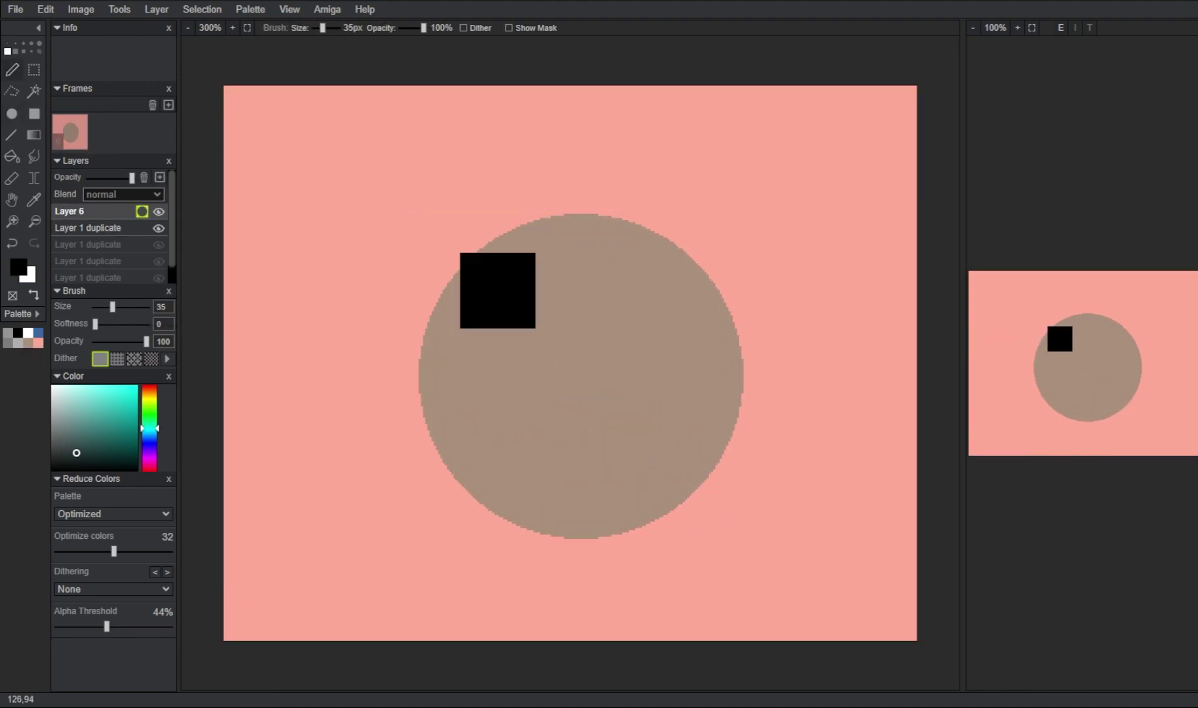
mouse_move(497, 283)
left_mouse_down()
mouse_move(503, 356)
mouse_move(537, 267)
mouse_move(591, 247)
left_mouse_up()
key("x")
left_click_drag(109, 310, 101, 310)
mouse_move(441, 366)
left_mouse_down()
mouse_move(415, 342)
mouse_move(441, 371)
left_mouse_up()
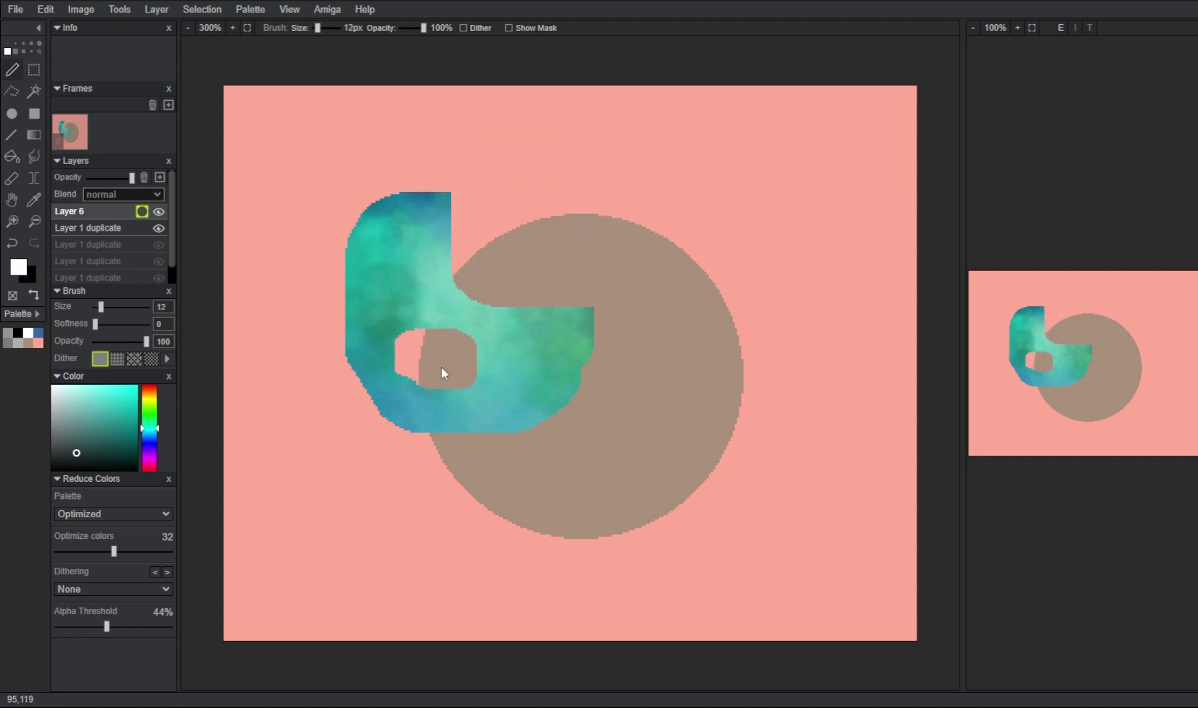
key("x")
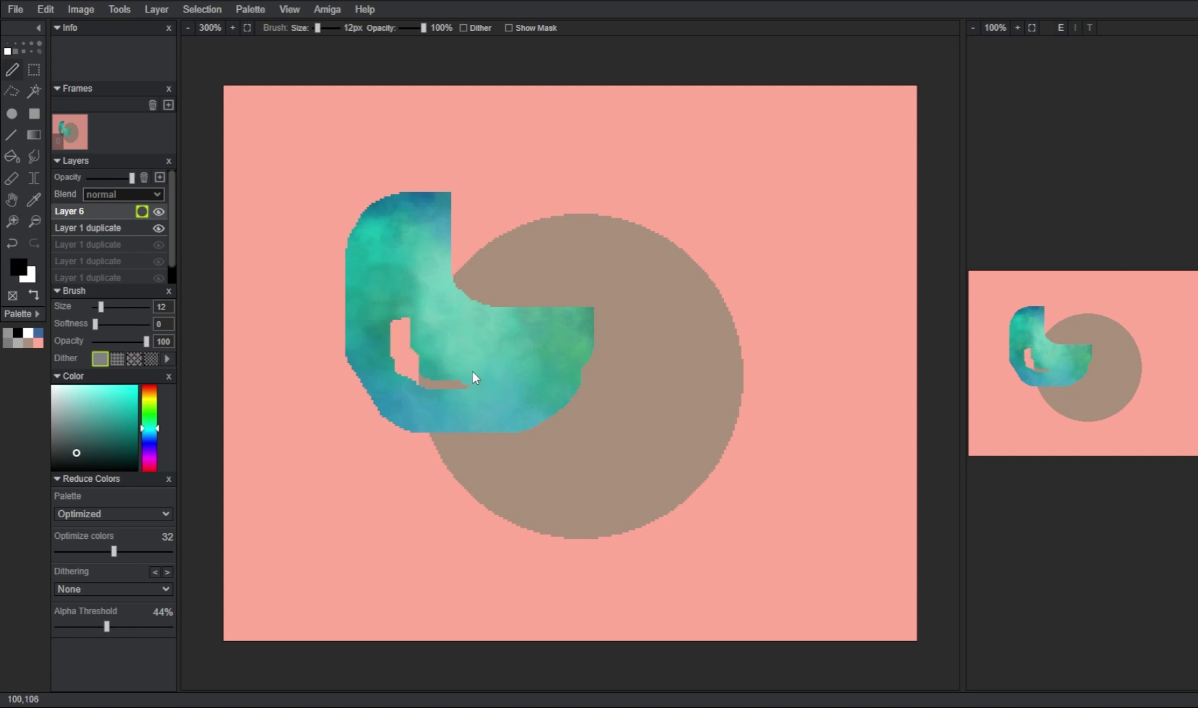
Step: Remove the pink test layer and mask the top aurora copy, using brush opacity 53
left_click(144, 178)
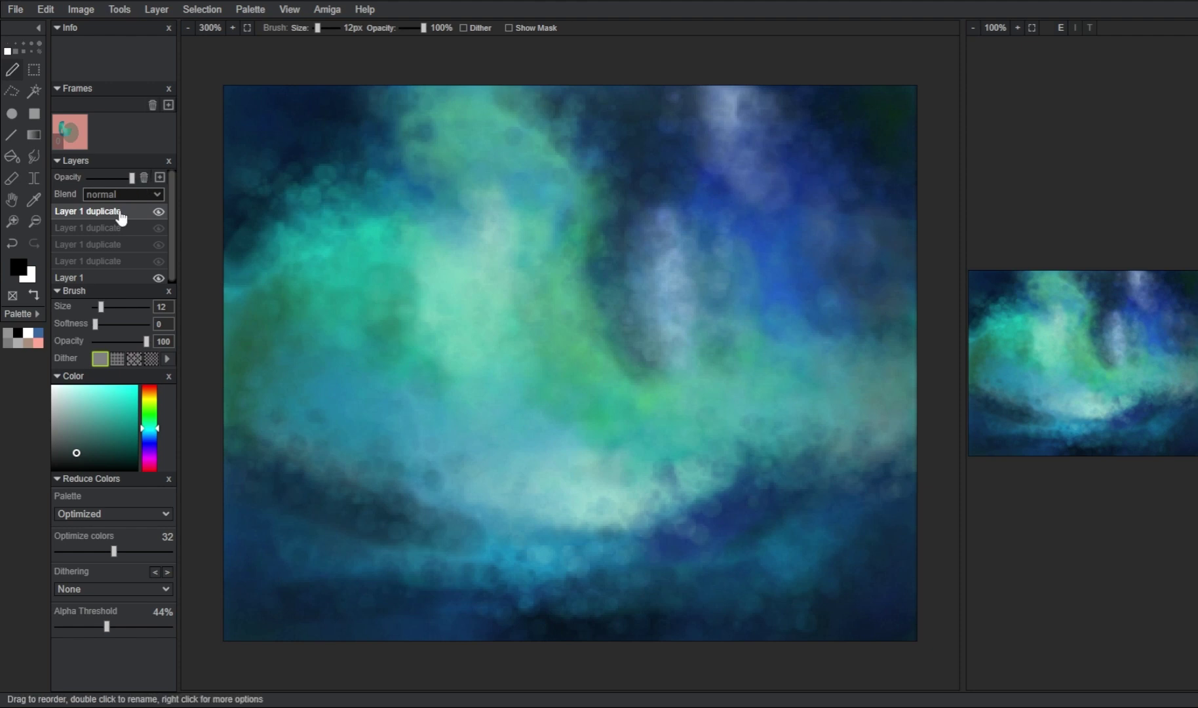
right_click(119, 210)
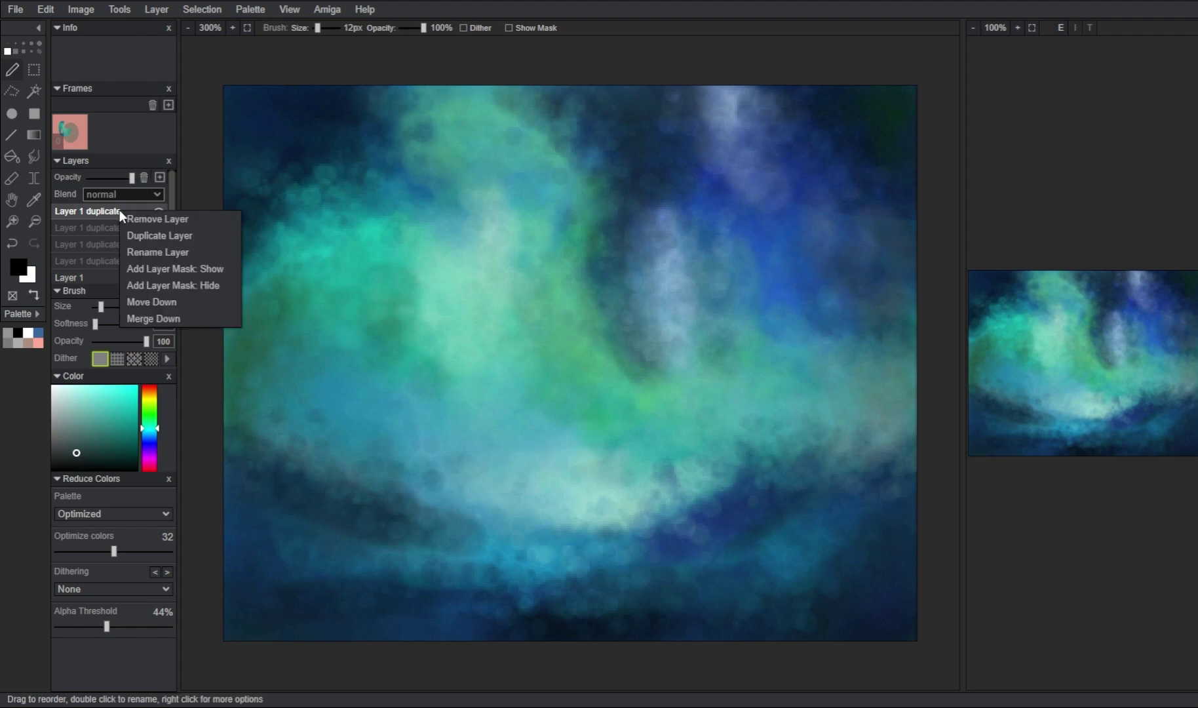
left_click(182, 285)
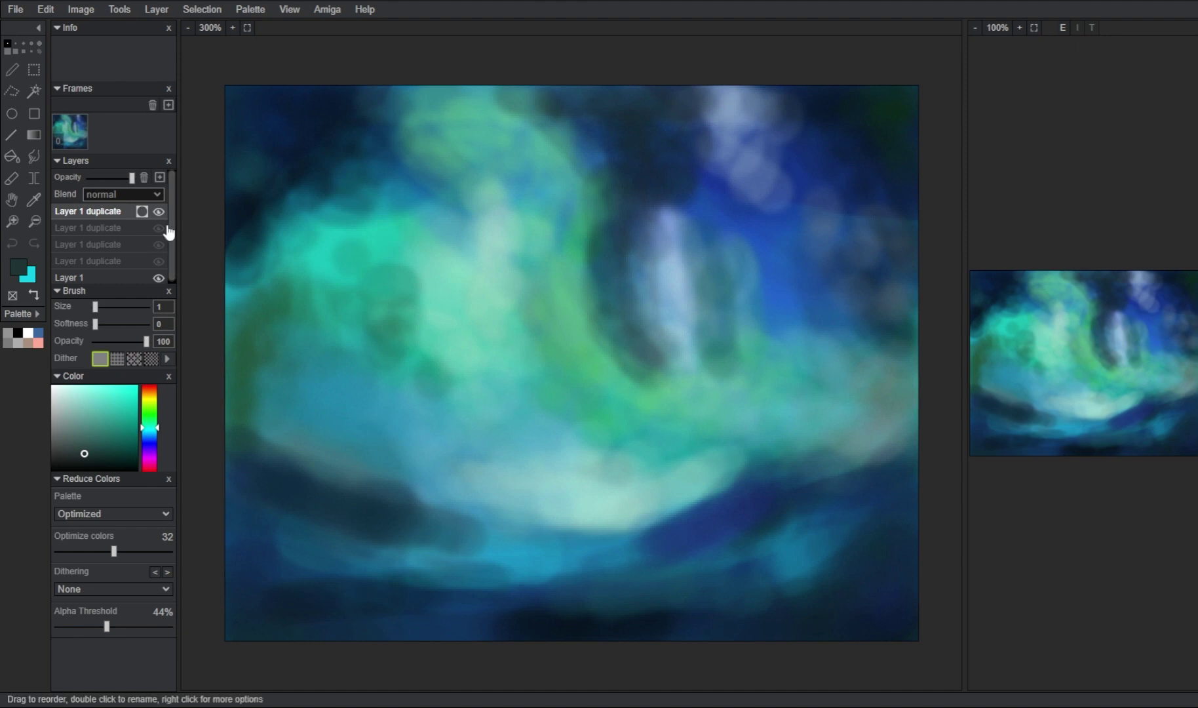
left_click(142, 213)
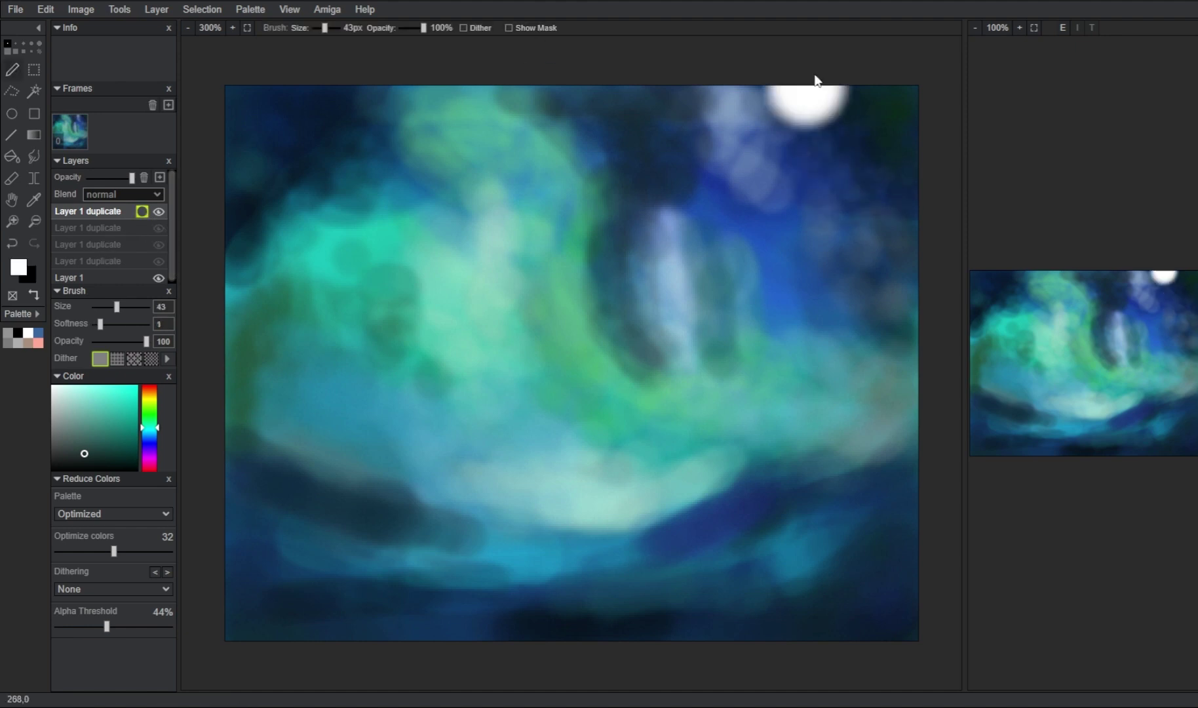
left_click_drag(423, 27, 413, 27)
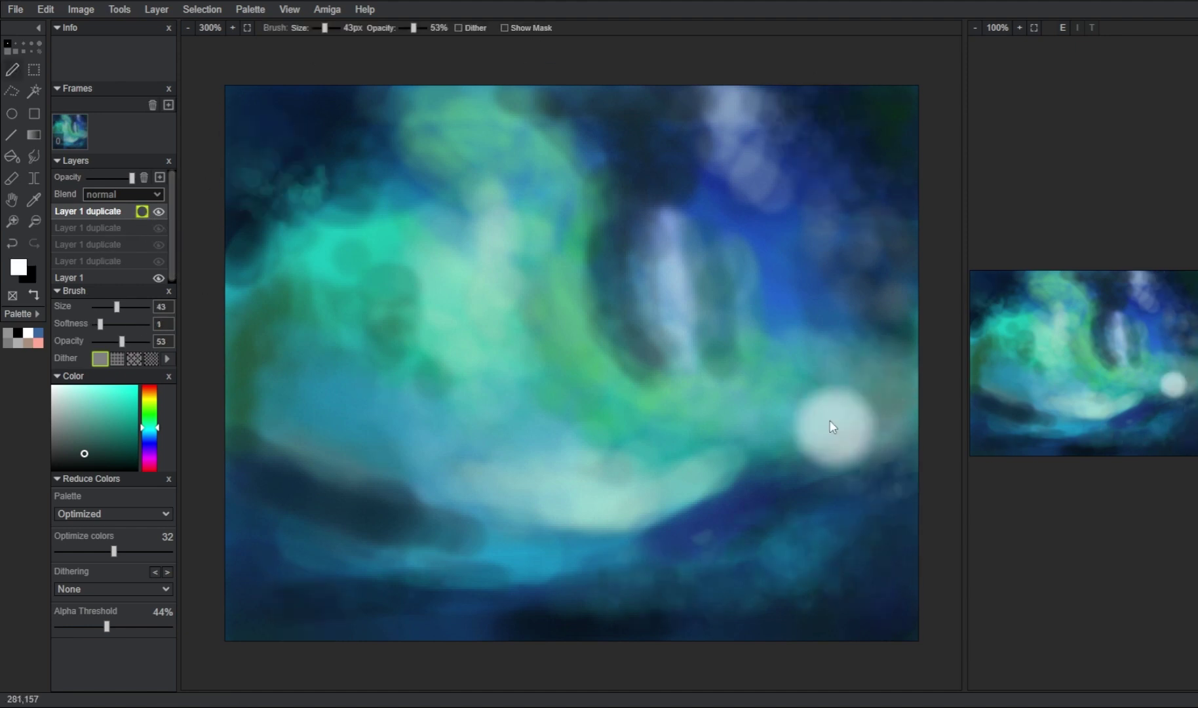
Step: Mask the third and fourth aurora copies and show the second duplicate
left_click(145, 227)
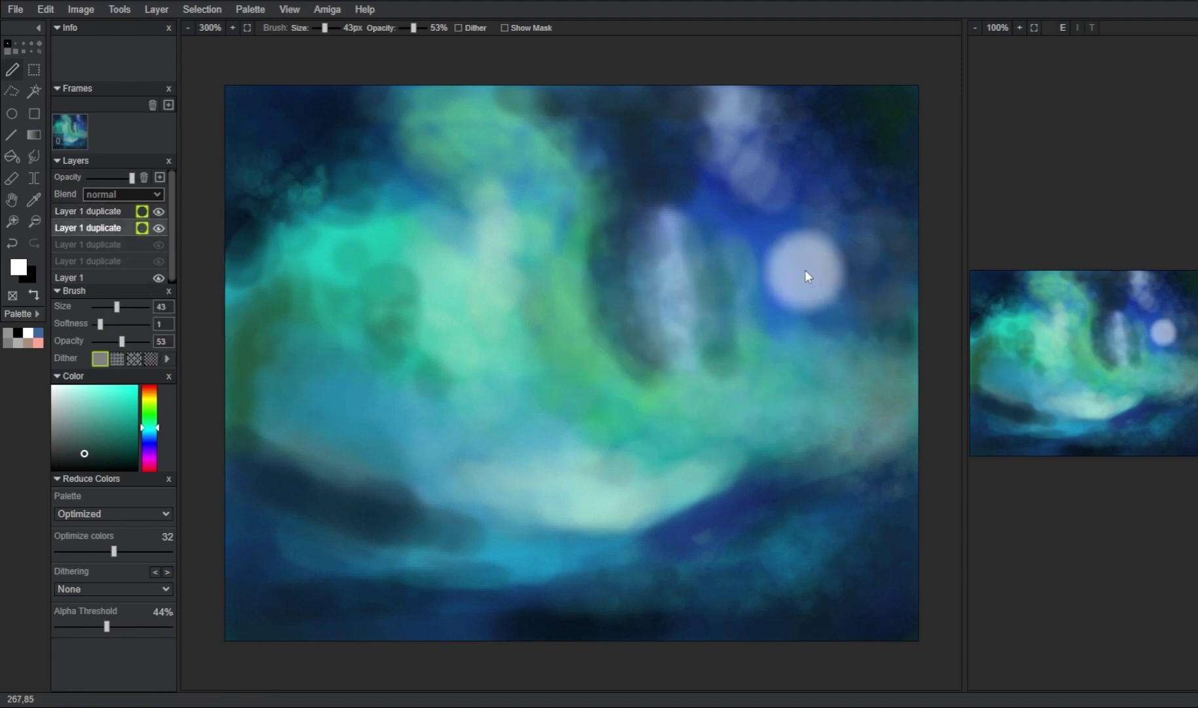
right_click(89, 244)
left_click(177, 317)
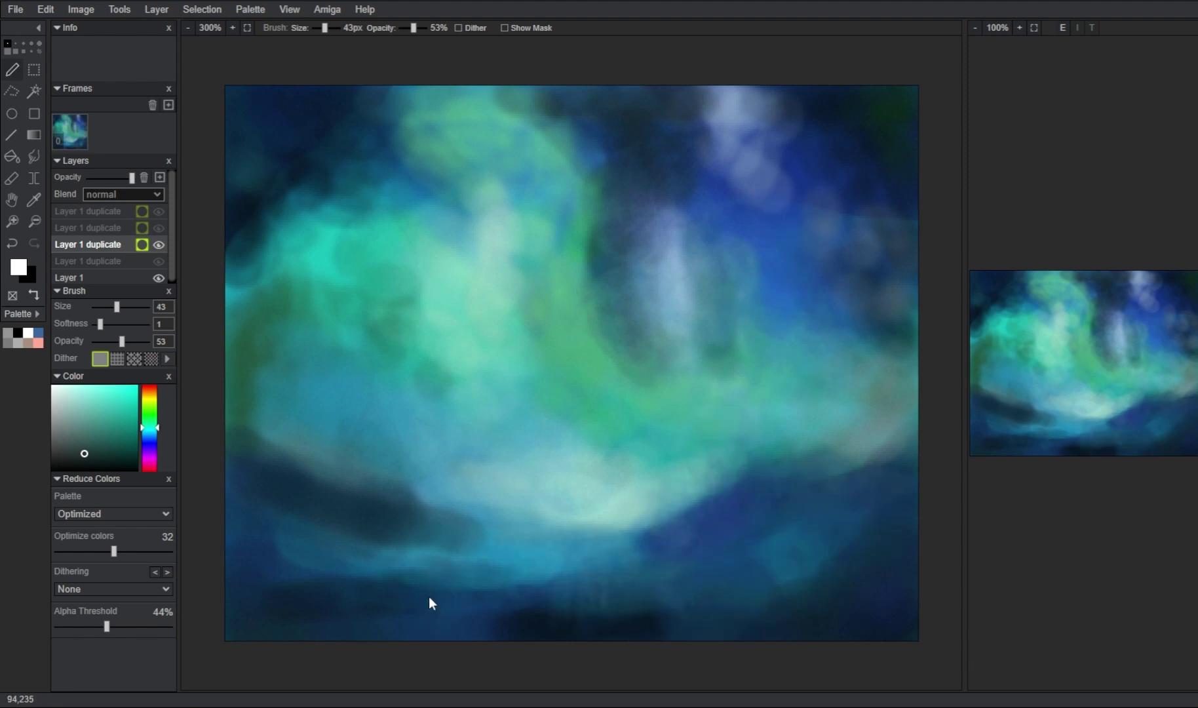
left_click(159, 228)
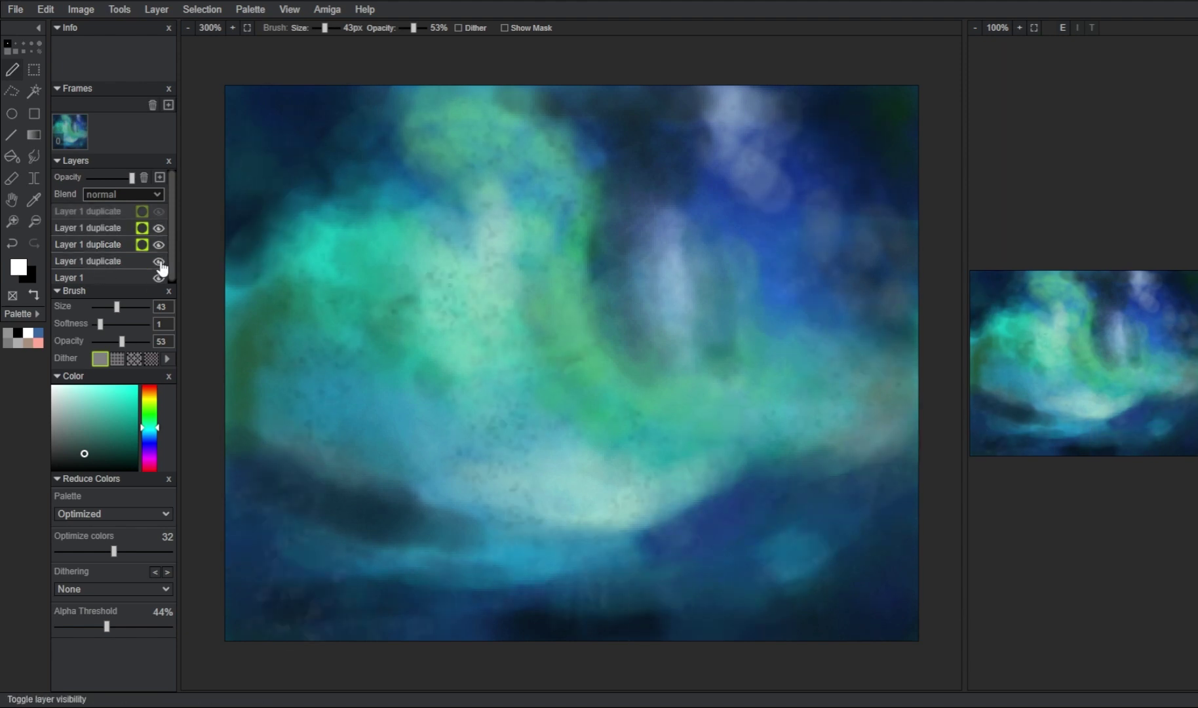
right_click(106, 266)
left_click(215, 319)
Step: Select the base Layer 1 and pick a teal colour from the painting
left_click(412, 401)
left_click(94, 278)
left_click(131, 402)
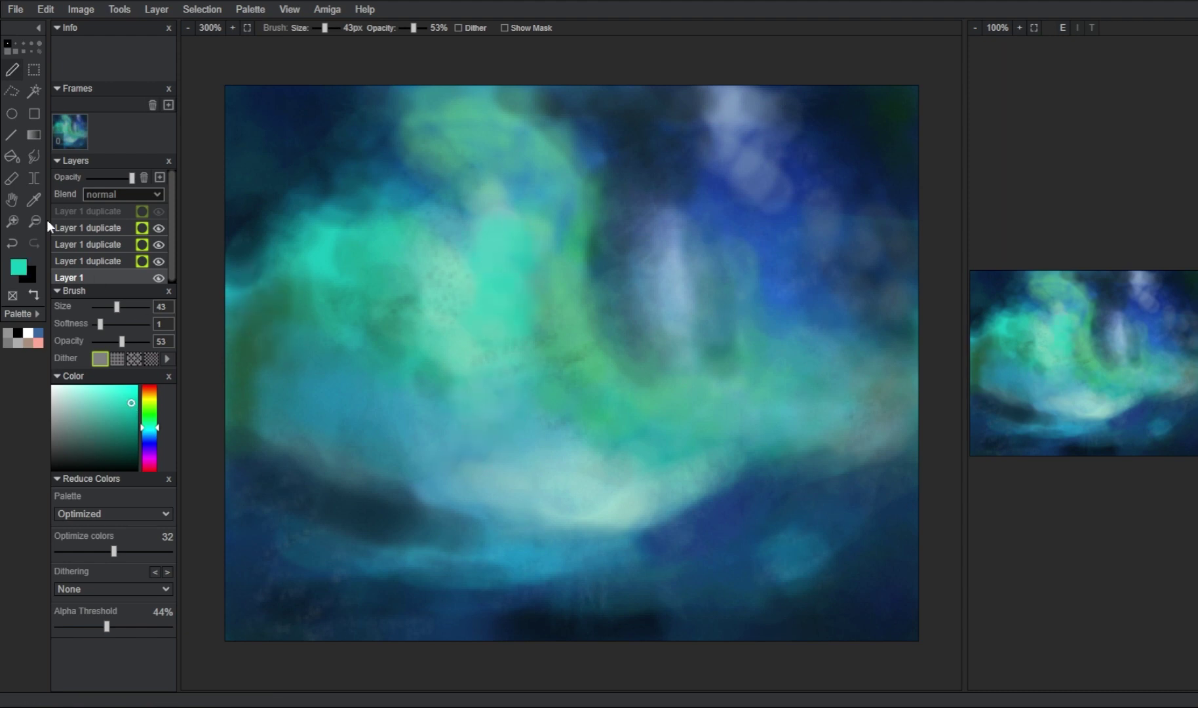
Step: Paint a faint teal aurora stroke with the soft brush, then make it nearly transparent and slightly larger
left_click(33, 156)
mouse_move(116, 306)
left_mouse_down()
mouse_move(100, 306)
mouse_move(104, 341)
left_mouse_up()
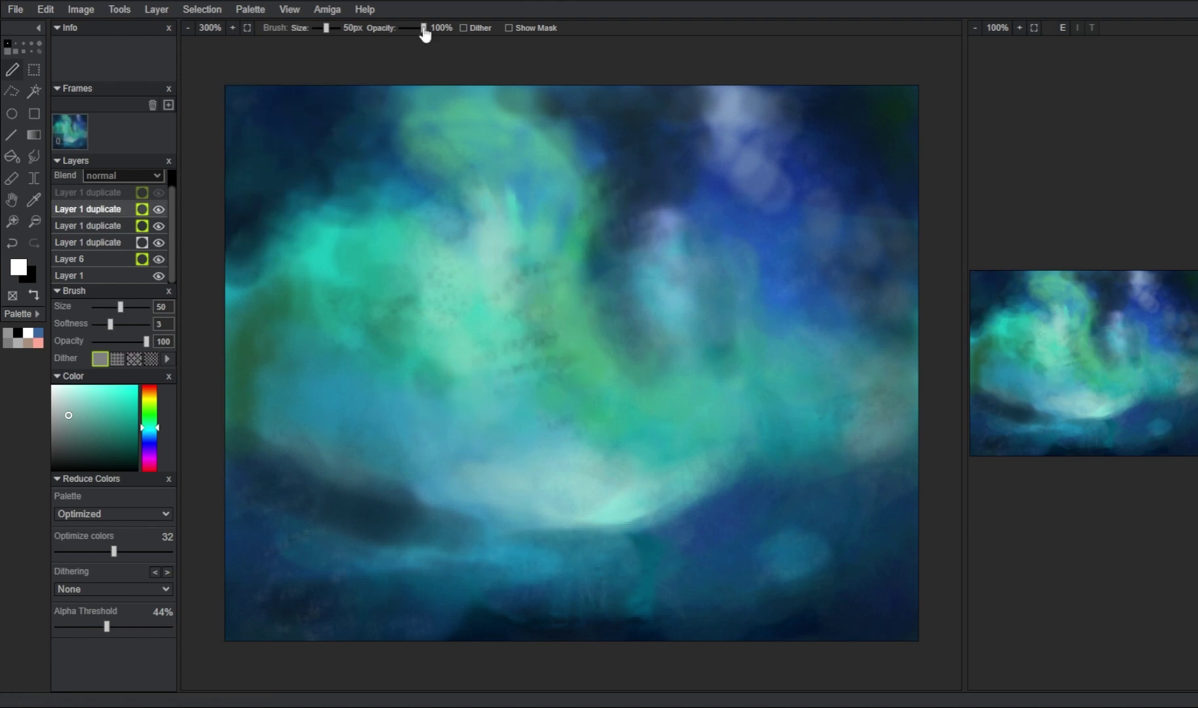
left_click_drag(424, 28, 402, 28)
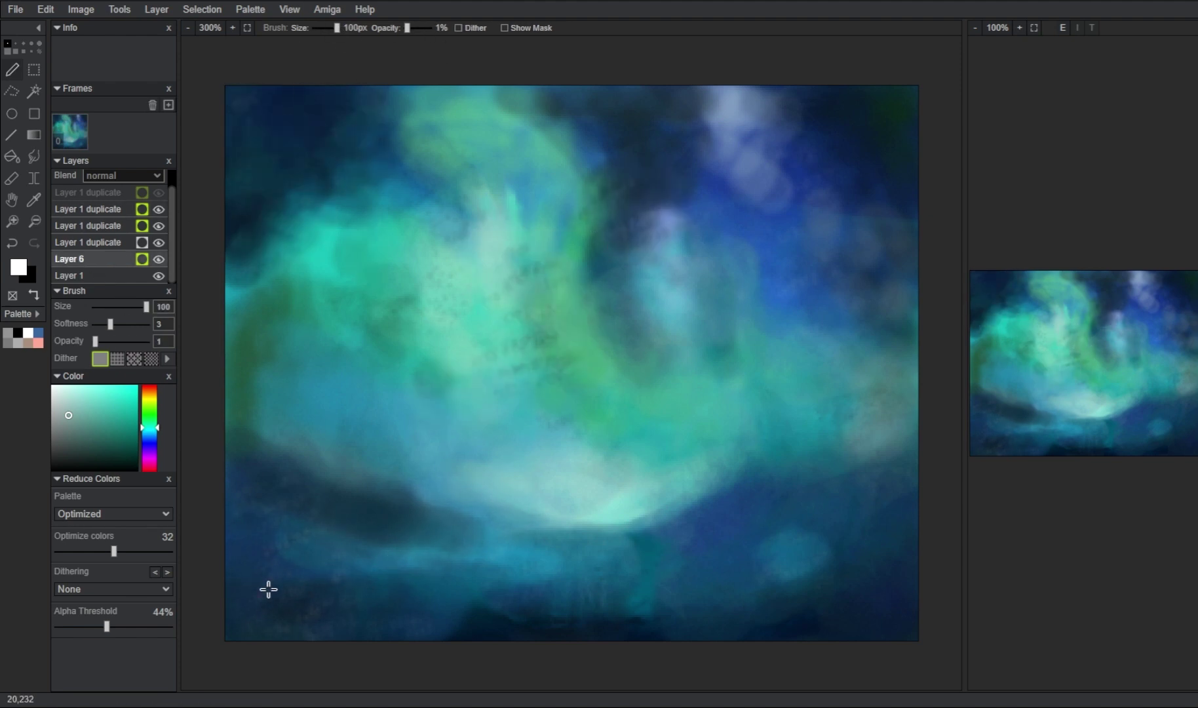
key("bracketright")
key("bracketright")
key("bracketright")
Step: Raise brush opacity to about 83% and paint soft strokes and round dabs across the upper sky on Layer 6
left_click(158, 192)
left_click(94, 192)
left_click_drag(401, 27, 413, 28)
left_click(801, 551)
mouse_move(268, 512)
left_mouse_down()
mouse_move(634, 133)
mouse_move(268, 155)
mouse_move(355, 436)
mouse_move(672, 114)
left_mouse_up()
left_click(404, 155)
mouse_move(405, 160)
left_mouse_down()
mouse_move(415, 165)
mouse_move(334, 160)
left_mouse_up()
Step: Hide and re-show the duplicate aurora layers to compare, then select the third duplicate
left_click(94, 225)
left_click(158, 209)
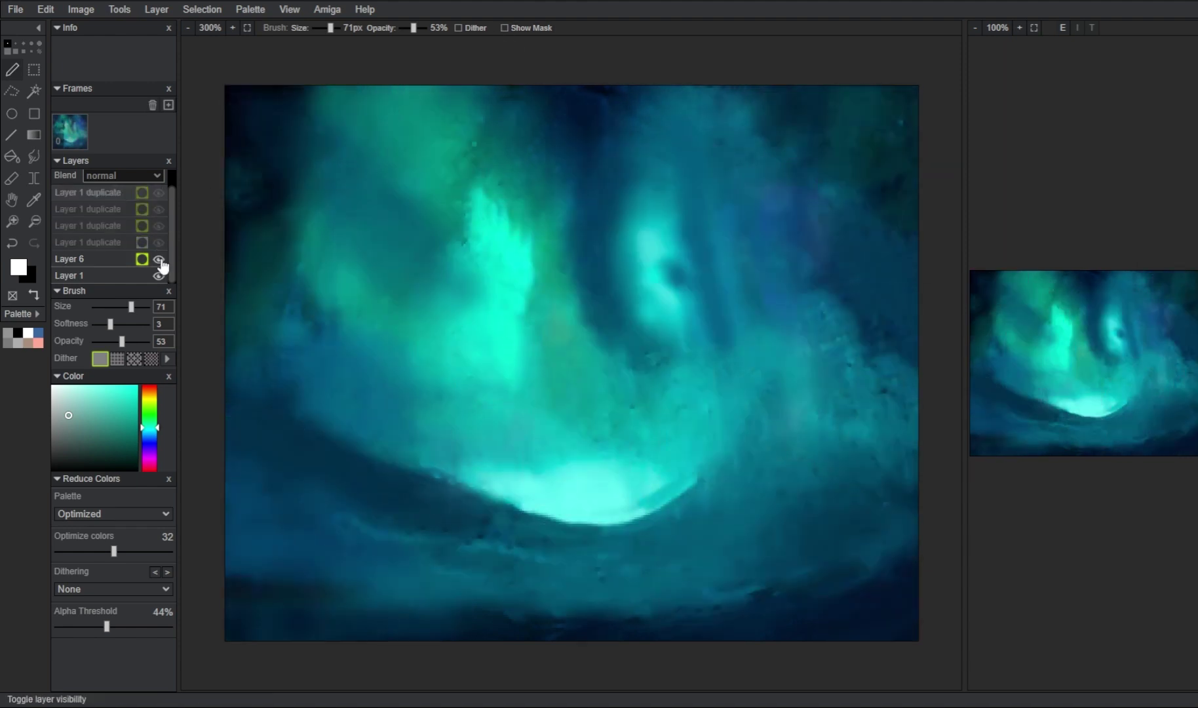
left_click(142, 243)
left_click(299, 217)
left_click(159, 192)
left_click(158, 209)
left_click(158, 226)
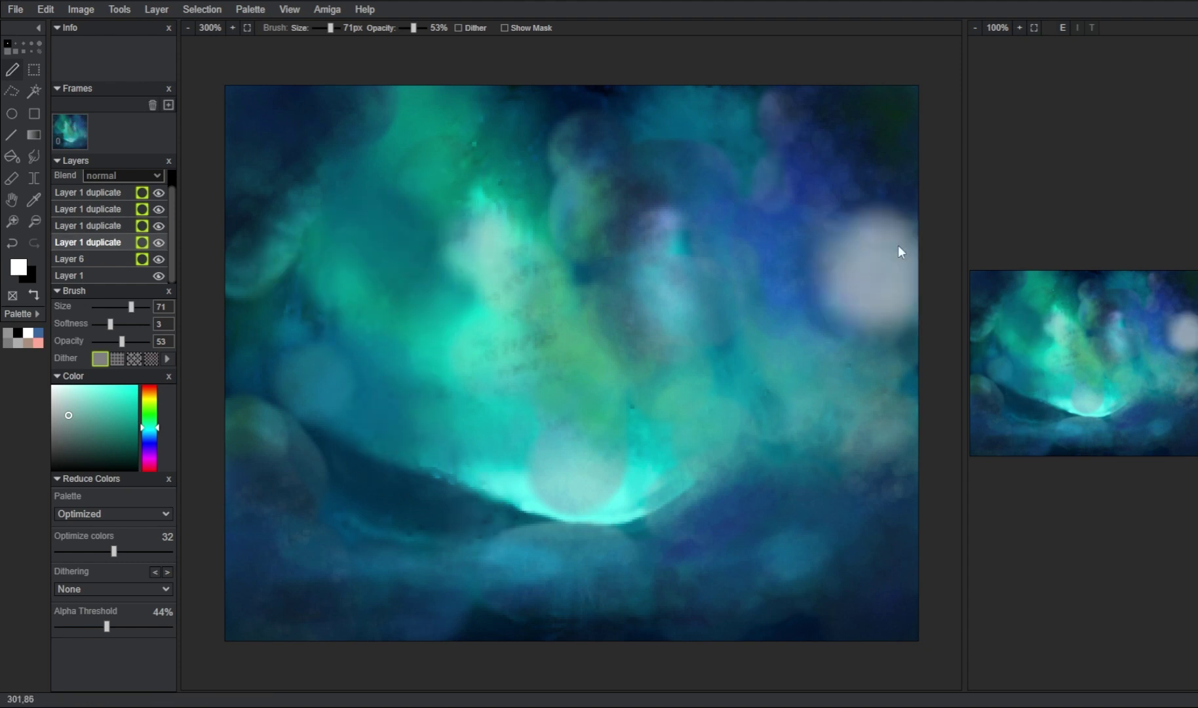
left_click(94, 226)
left_click(306, 260)
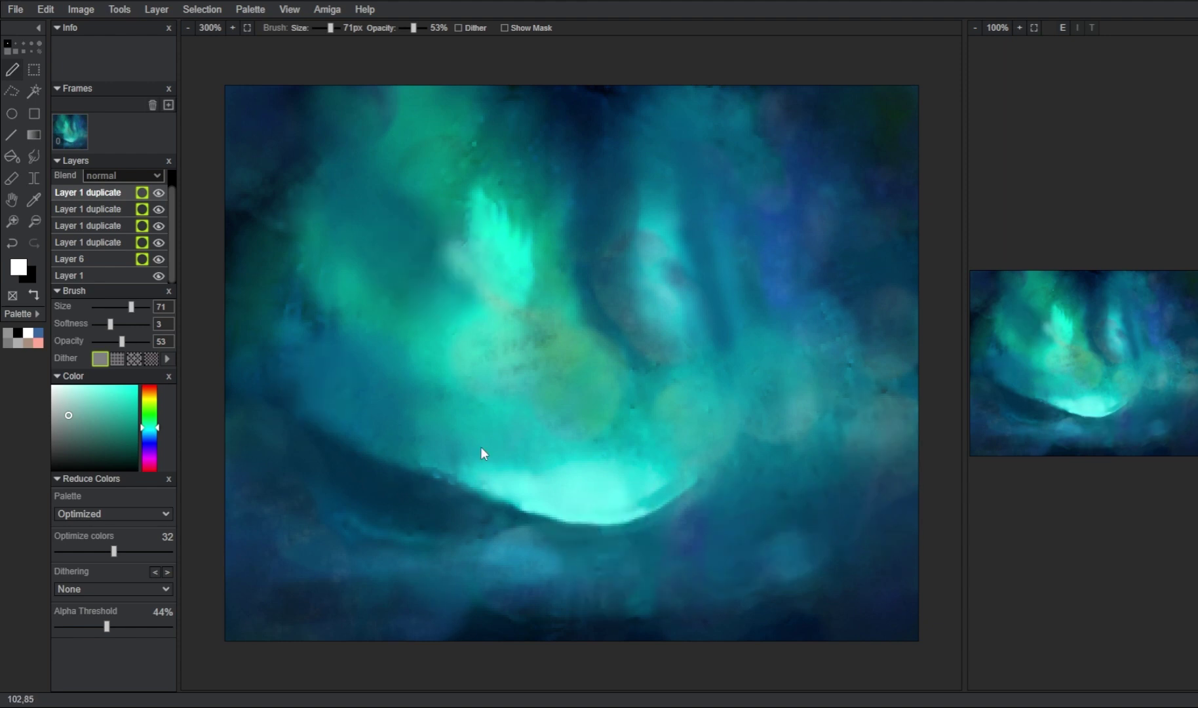
Step: Apply the masks on all four aurora copies and Layer 6, then flatten the image into one layer
right_click(99, 195)
left_click(136, 262)
right_click(105, 208)
left_click(132, 281)
right_click(105, 226)
left_click(132, 297)
right_click(104, 243)
left_click(132, 314)
right_click(105, 258)
left_click(136, 323)
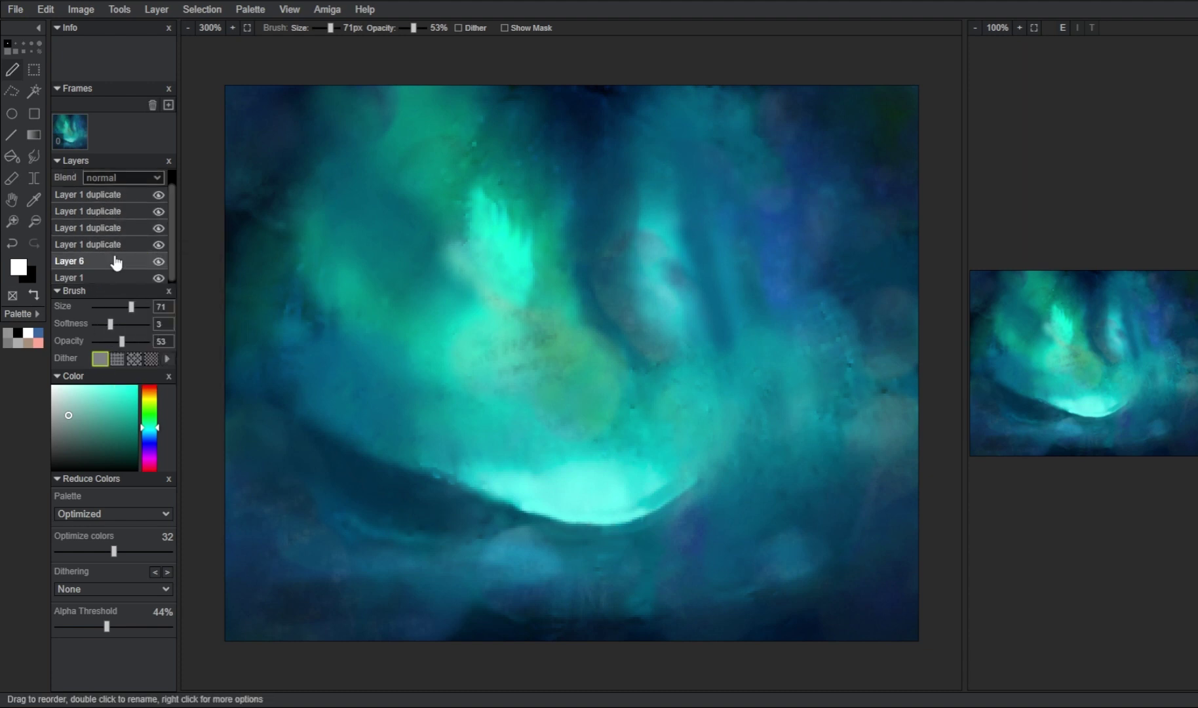
left_click(80, 10)
left_click(82, 94)
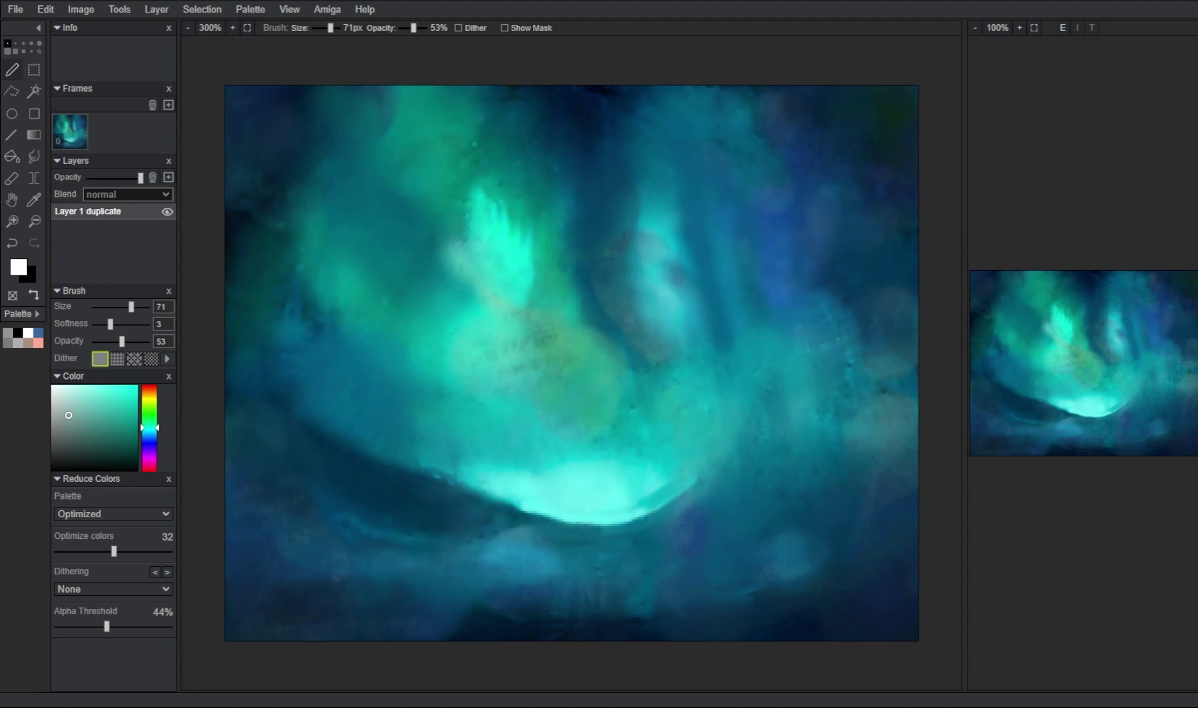
Step: Add a new layer above the background and rename Layer 2 to 'Trees Dark'
left_click(169, 177)
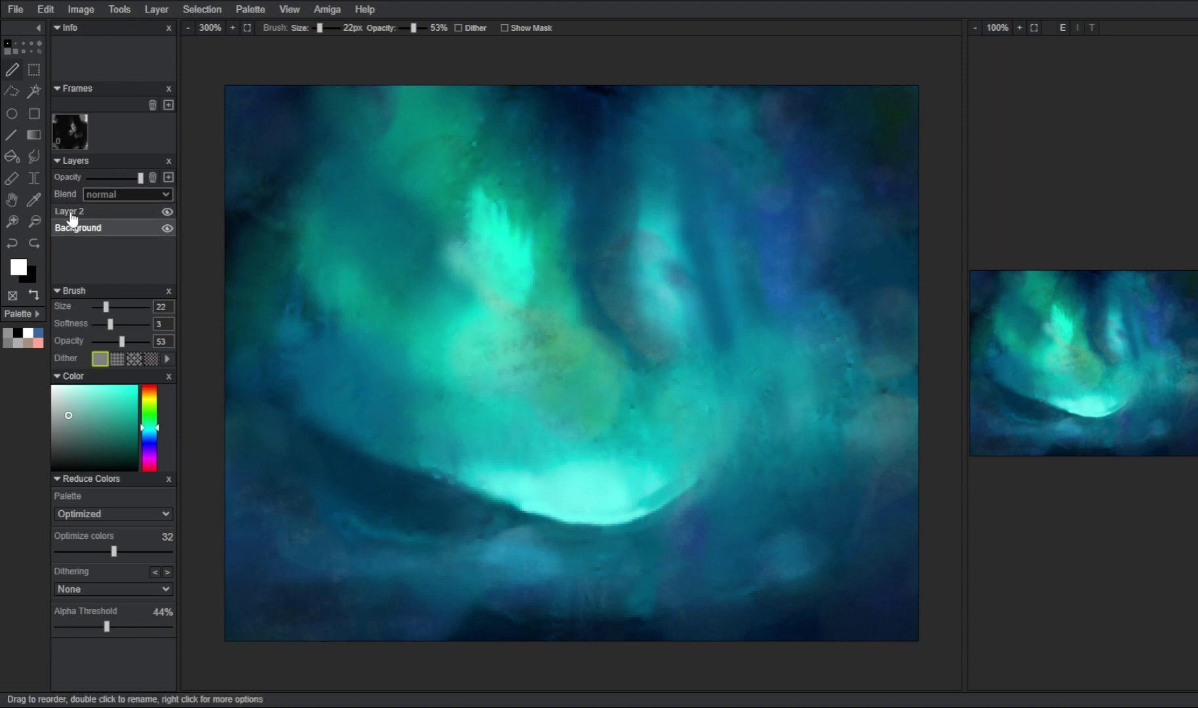
double_click(92, 213)
key("BackSpace")
key("BackSpace")
key("BackSpace")
type("Trees")
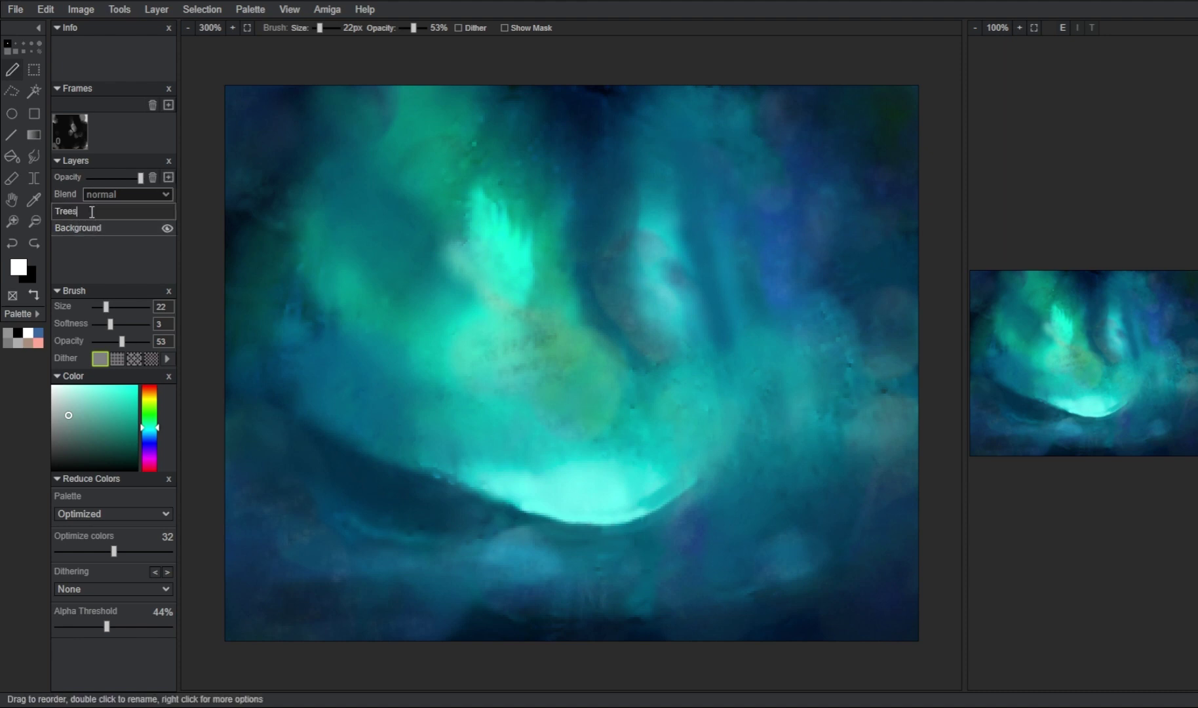
type(" Dark")
key("Return")
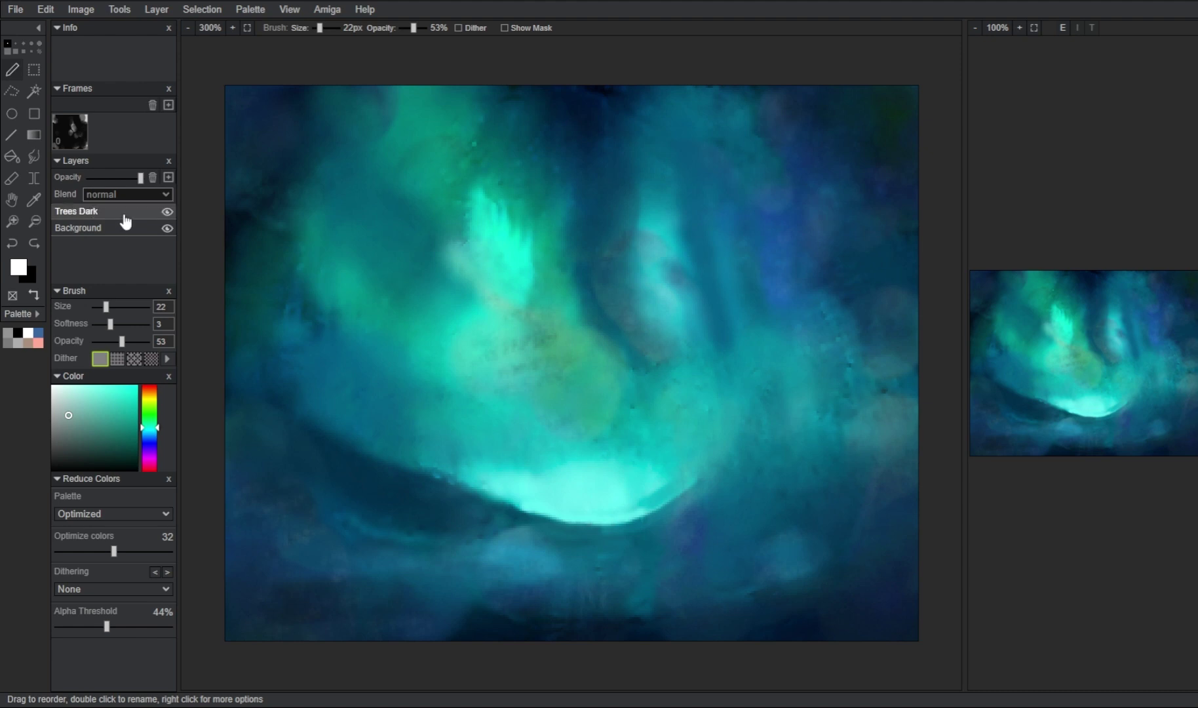
Step: Fill the whole Trees Dark layer with black
left_click(34, 113)
key("x")
key("Delete")
left_click(11, 69)
Step: Preview the Alchemy Speckles, Dabble, Frost and Lines effects on the black layer, then cancel
left_click(886, 182)
left_click(822, 223)
left_click(803, 484)
left_click(1024, 214)
left_click(817, 203)
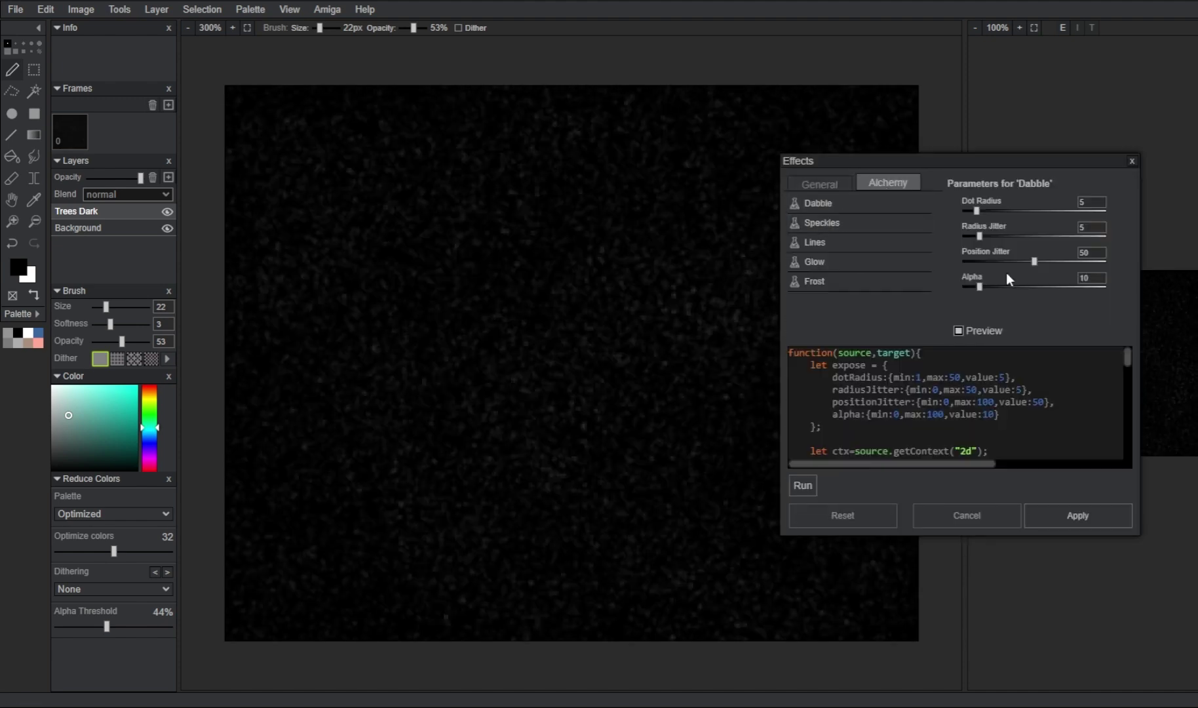
left_click(814, 262)
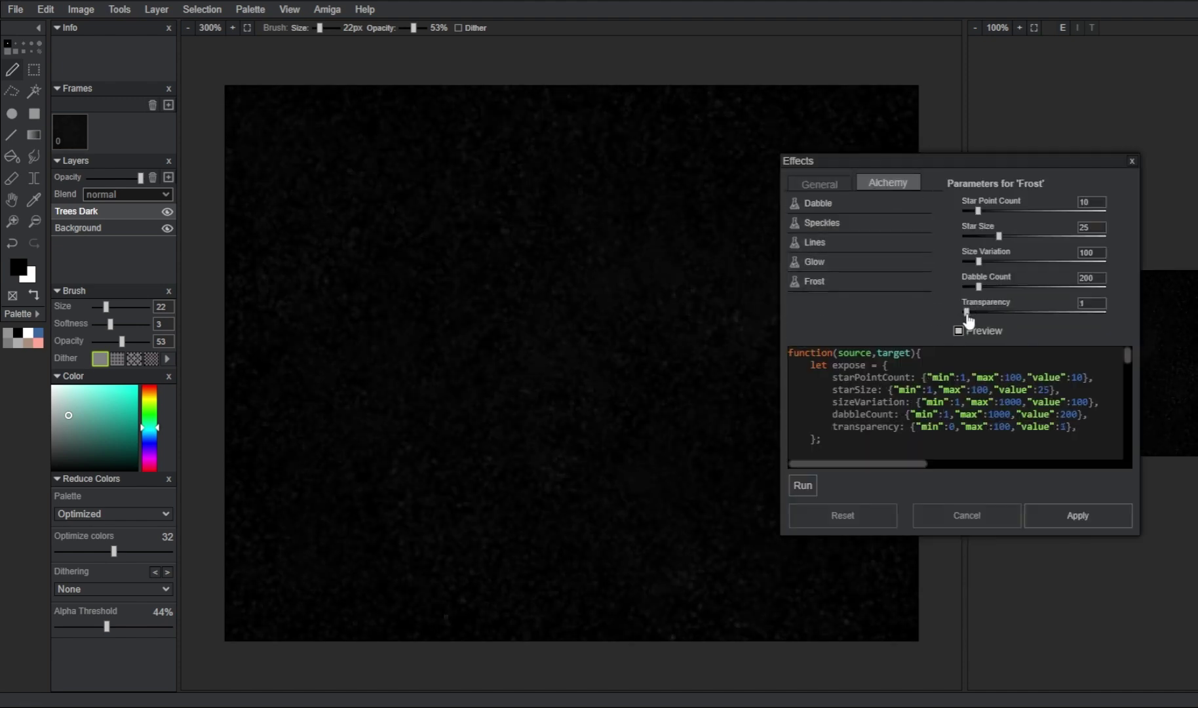
left_click(815, 243)
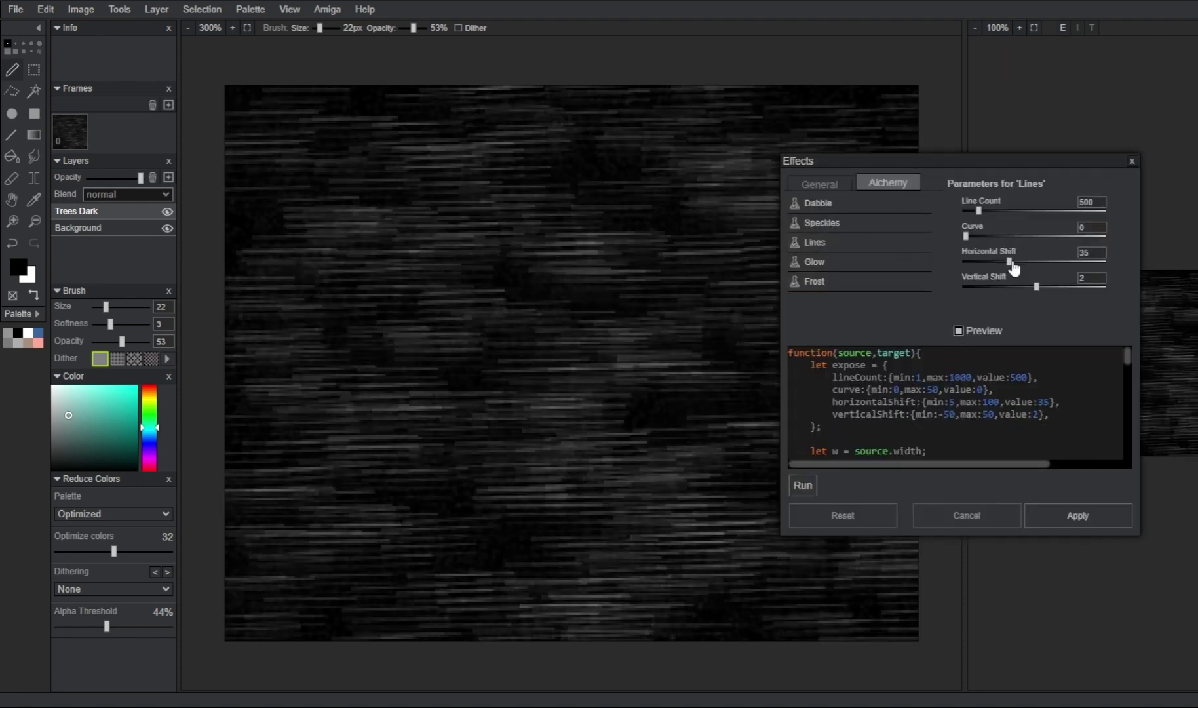
left_click(966, 515)
Step: Apply the Speckles texture and add a mask to the Trees Dark layer
left_click(888, 183)
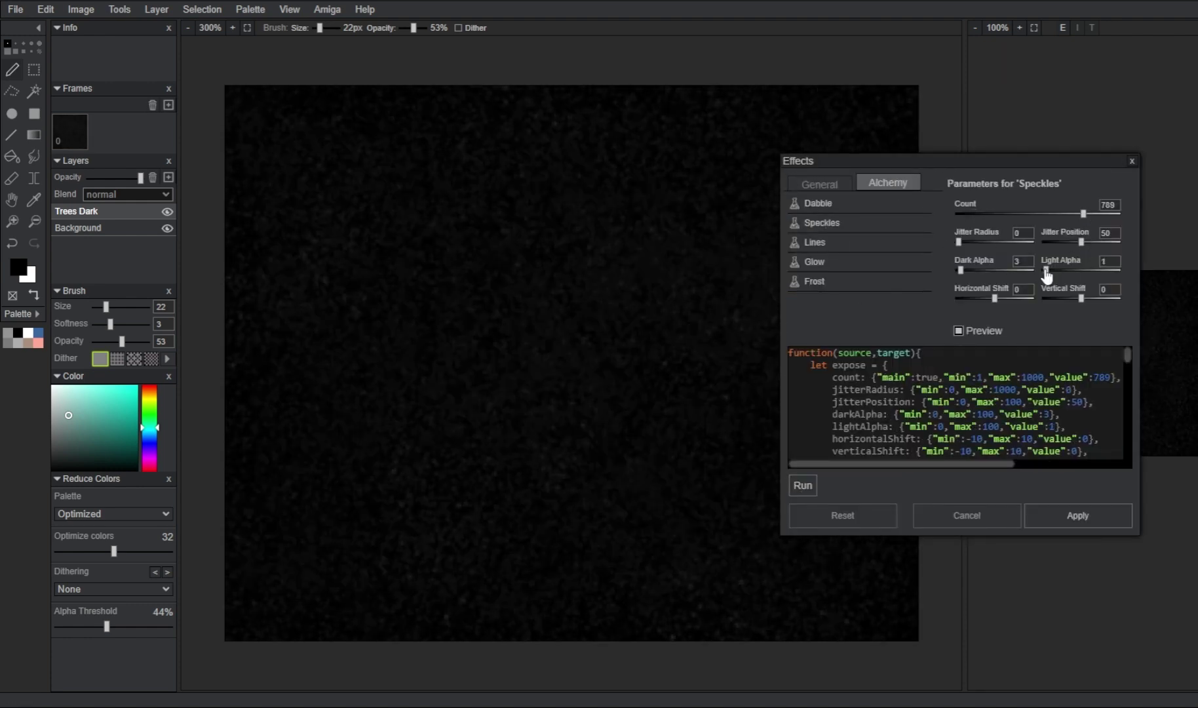
left_click(1076, 515)
right_click(78, 219)
left_click(154, 270)
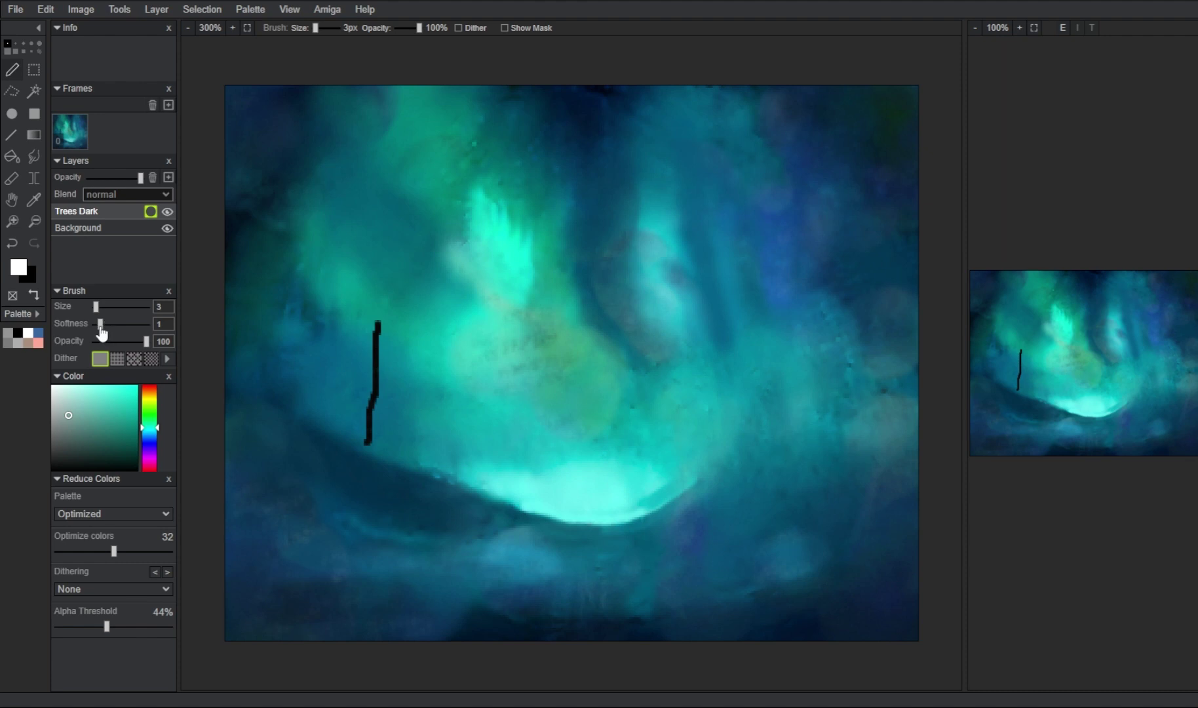
Step: Set brush softness to 2 and paint a tall dark trunk on the left side
left_click_drag(102, 324, 105, 325)
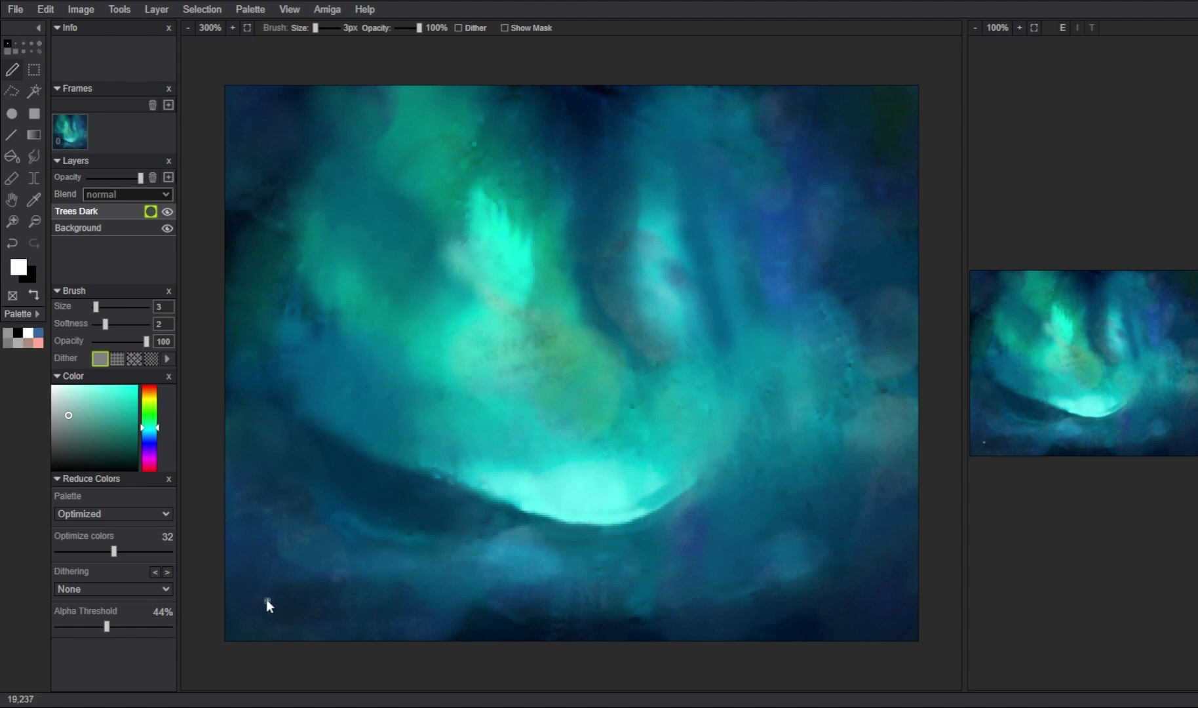
mouse_move(271, 593)
left_mouse_down()
mouse_move(257, 618)
mouse_move(280, 573)
left_mouse_up()
left_click_drag(230, 621, 270, 618)
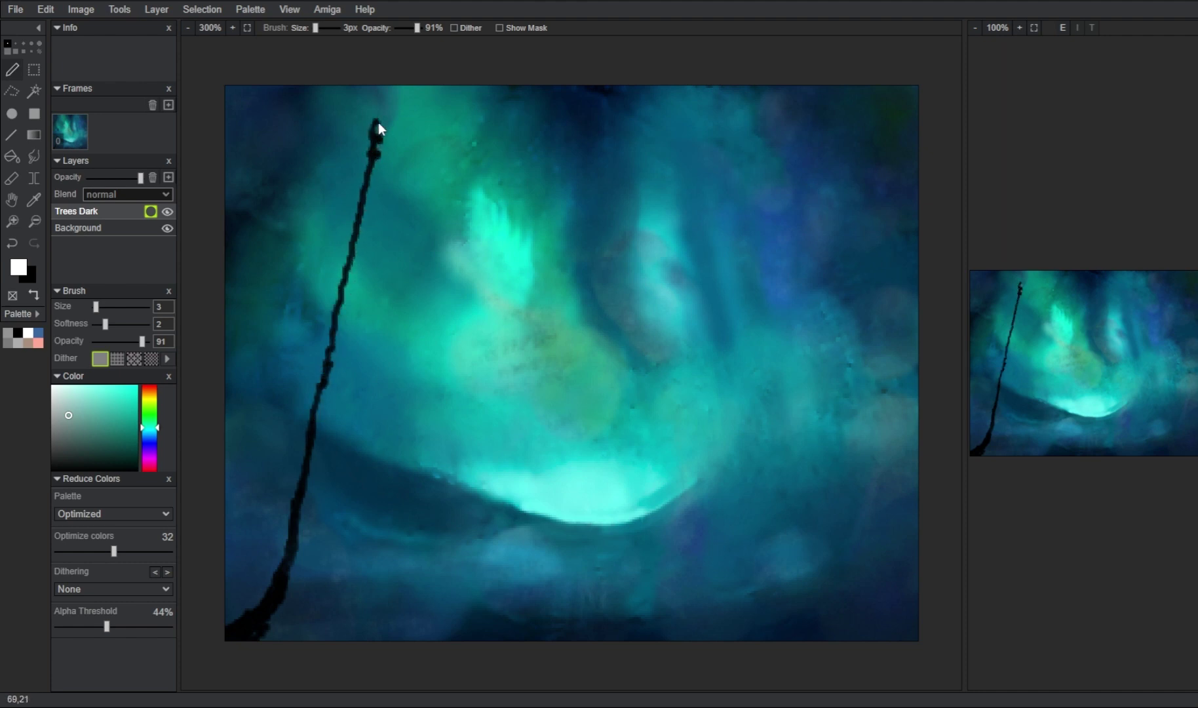
mouse_move(374, 116)
left_mouse_down()
mouse_move(352, 198)
mouse_move(365, 96)
left_mouse_up()
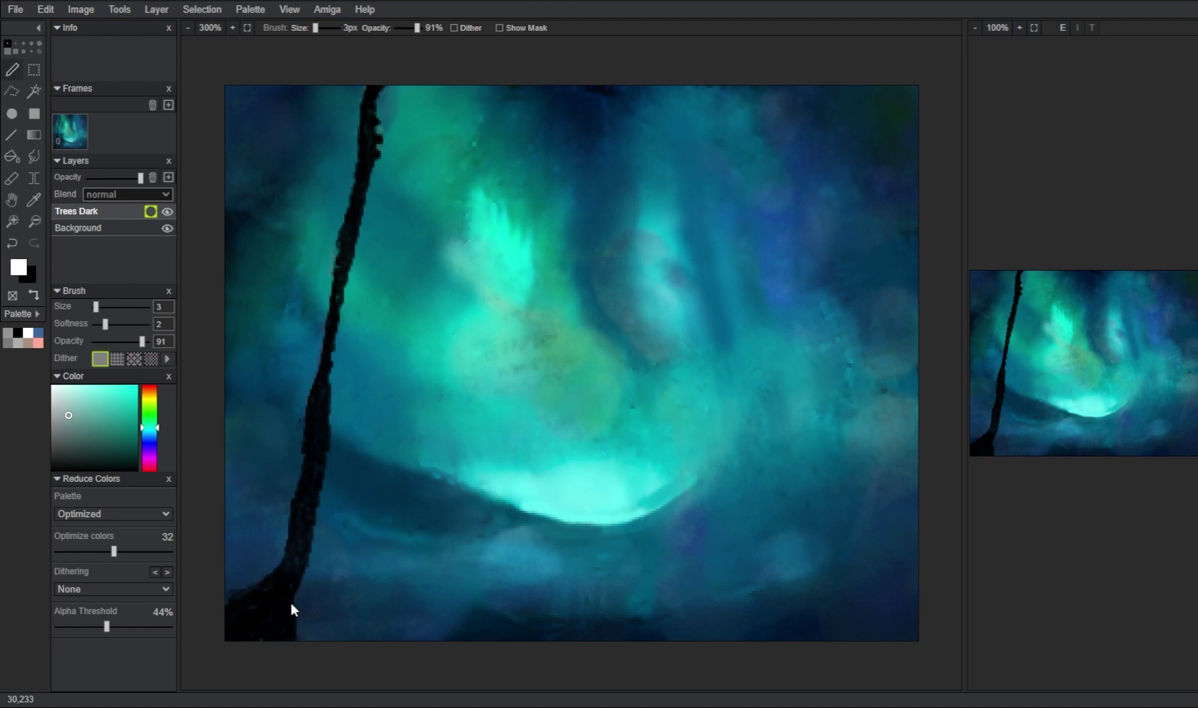
mouse_move(317, 590)
left_mouse_down()
mouse_move(330, 633)
mouse_move(315, 568)
mouse_move(300, 567)
mouse_move(321, 458)
left_mouse_up()
left_click_drag(326, 357, 364, 202)
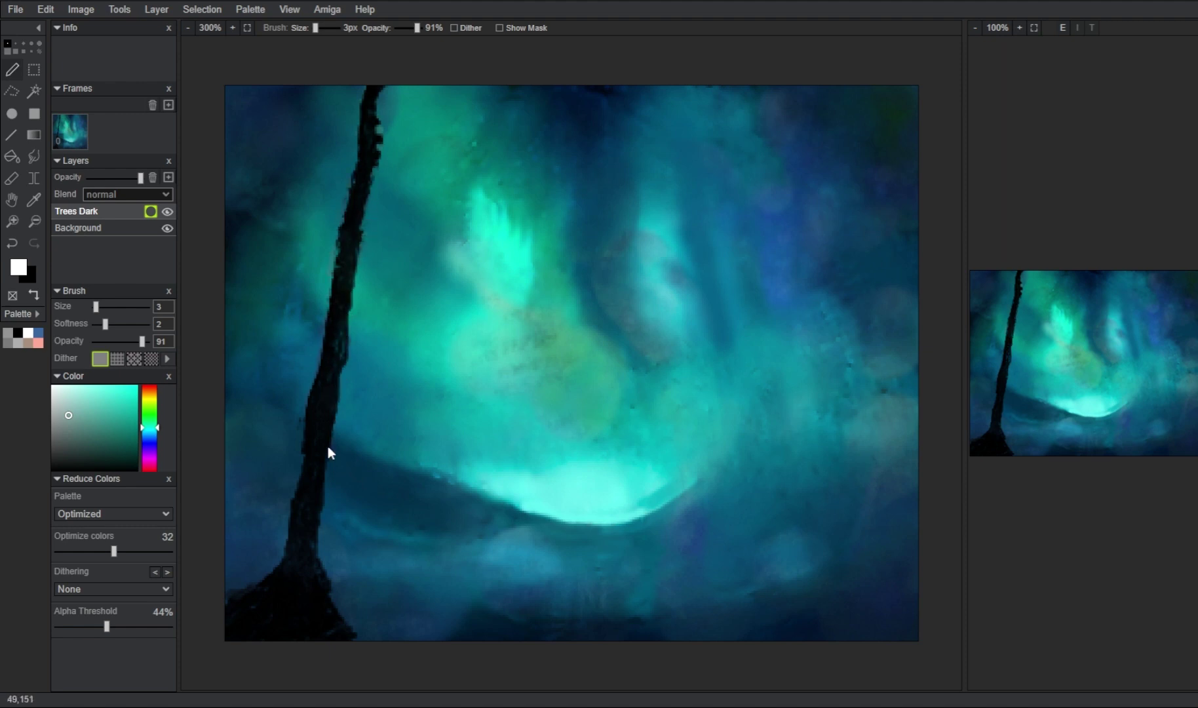
Step: Paint several thin branches extending off the left trunk
left_click_drag(349, 517, 383, 421)
left_click_drag(370, 480, 332, 570)
left_click_drag(397, 346, 398, 298)
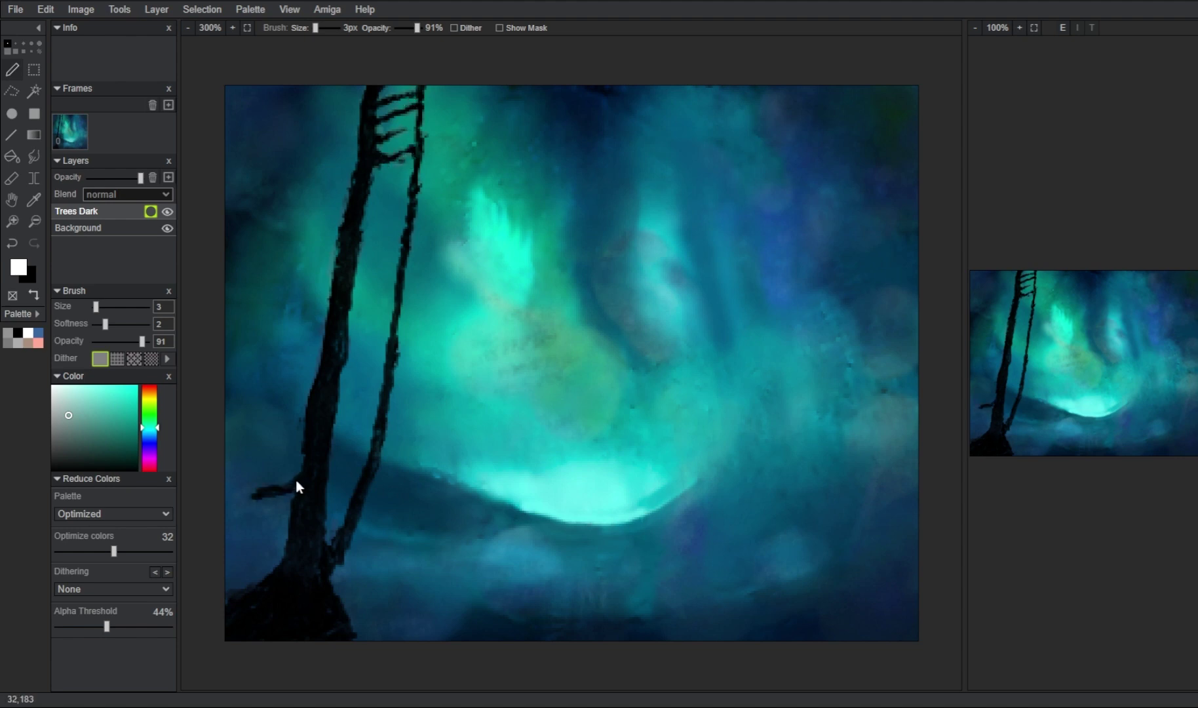
mouse_move(283, 486)
left_mouse_down()
mouse_move(248, 495)
mouse_move(294, 399)
mouse_move(310, 283)
left_mouse_up()
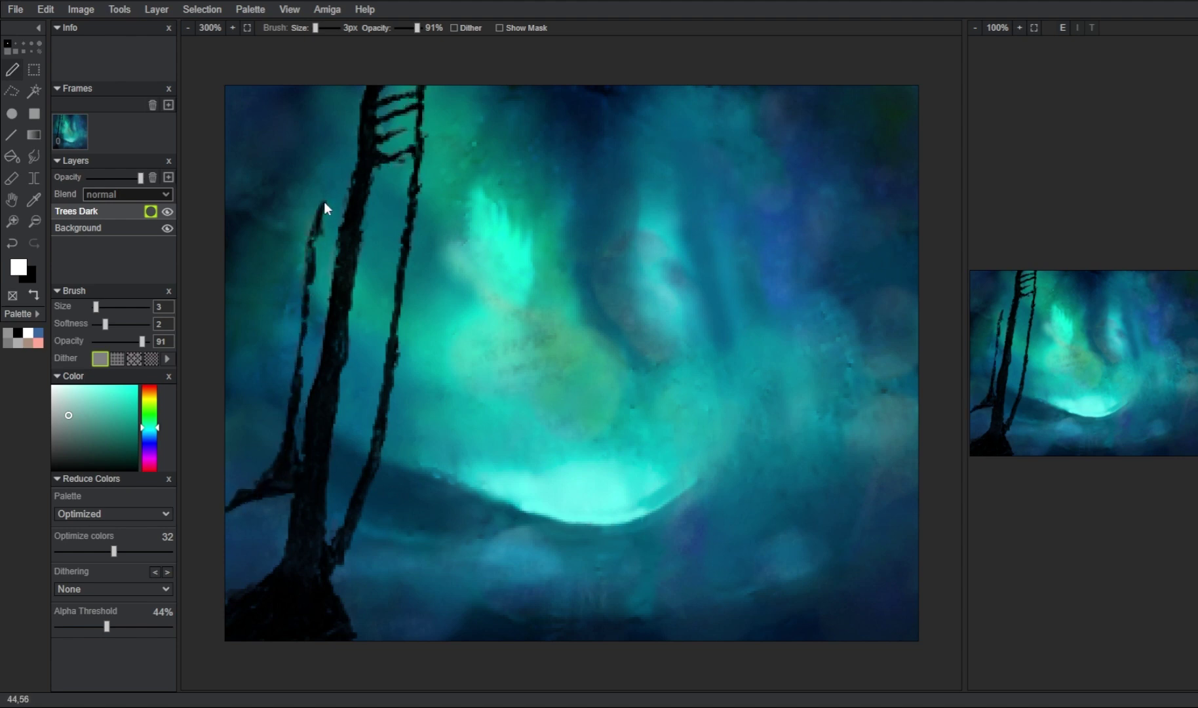
Step: Darken the top, left and right edges of the painting with a larger brush, then a smaller one
key("]")
key("]")
key("]")
mouse_move(233, 116)
left_mouse_down()
mouse_move(307, 95)
mouse_move(235, 321)
mouse_move(231, 422)
left_mouse_up()
mouse_move(869, 123)
left_mouse_down()
mouse_move(915, 216)
mouse_move(825, 95)
mouse_move(703, 82)
left_mouse_up()
key("[")
key("[")
key("[")
left_click_drag(791, 552, 745, 404)
mouse_move(857, 487)
left_mouse_down()
mouse_move(838, 439)
mouse_move(840, 322)
mouse_move(759, 99)
left_mouse_up()
Step: Paint a long trunk on the right, thin trunks left of centre, and a diagonal ground stroke
left_click_drag(897, 463, 906, 642)
mouse_move(811, 486)
left_mouse_down()
mouse_move(832, 541)
mouse_move(771, 356)
left_mouse_up()
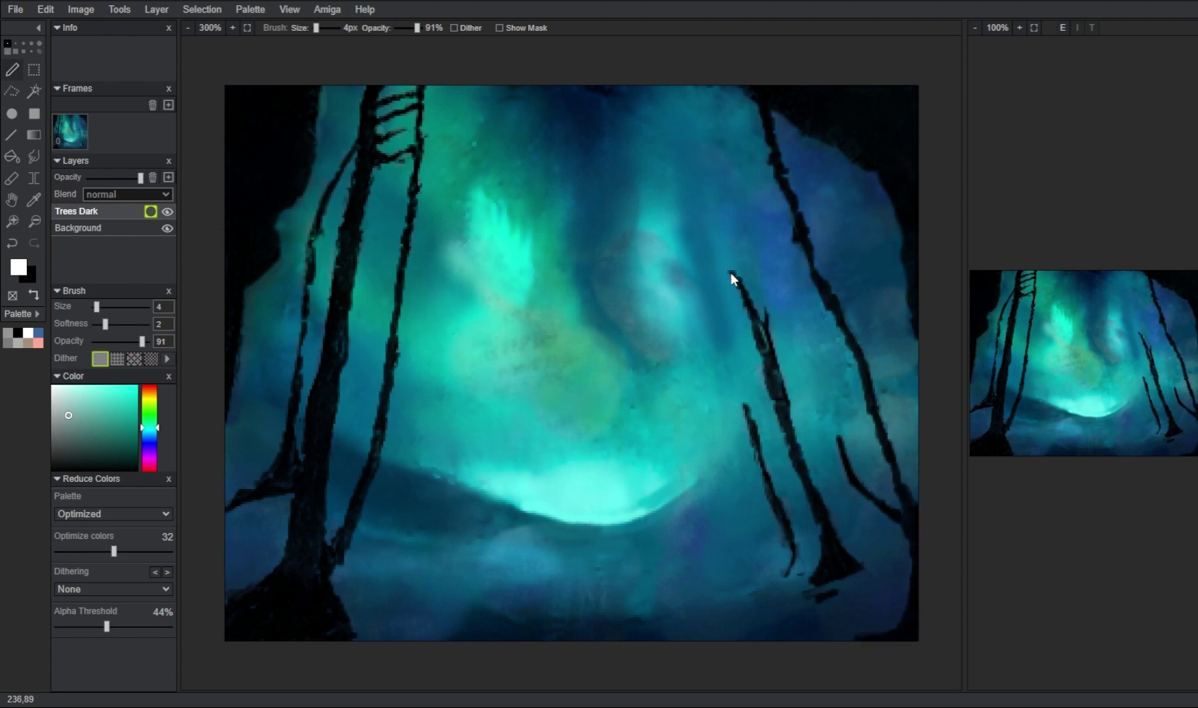
mouse_move(380, 566)
left_mouse_down()
mouse_move(408, 493)
mouse_move(436, 242)
left_mouse_up()
mouse_move(407, 582)
left_mouse_down()
mouse_move(540, 638)
mouse_move(637, 640)
left_mouse_up()
left_click_drag(447, 515, 456, 406)
left_click_drag(477, 519, 465, 351)
Step: Paint thin trunks right of centre and on the right side, with a diagonal branch and fork
mouse_move(510, 533)
left_mouse_down()
mouse_move(491, 258)
mouse_move(530, 332)
left_mouse_up()
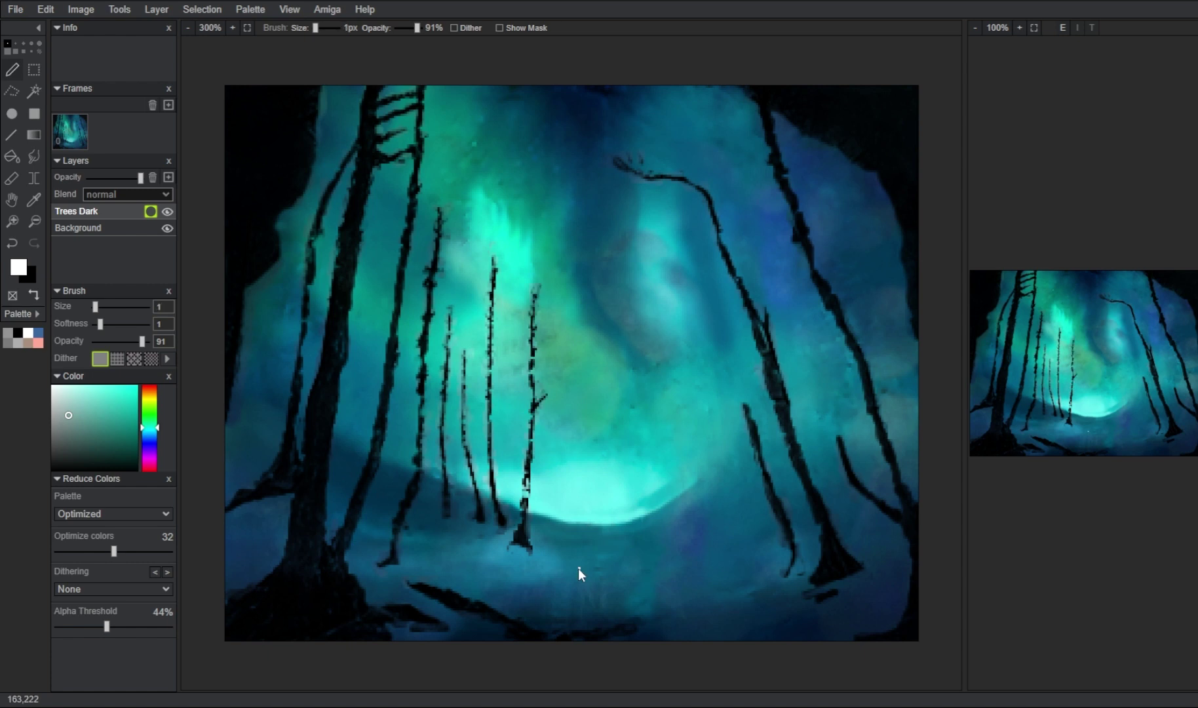
left_click_drag(558, 510, 557, 391)
left_click_drag(582, 510, 580, 476)
left_click_drag(640, 555, 619, 439)
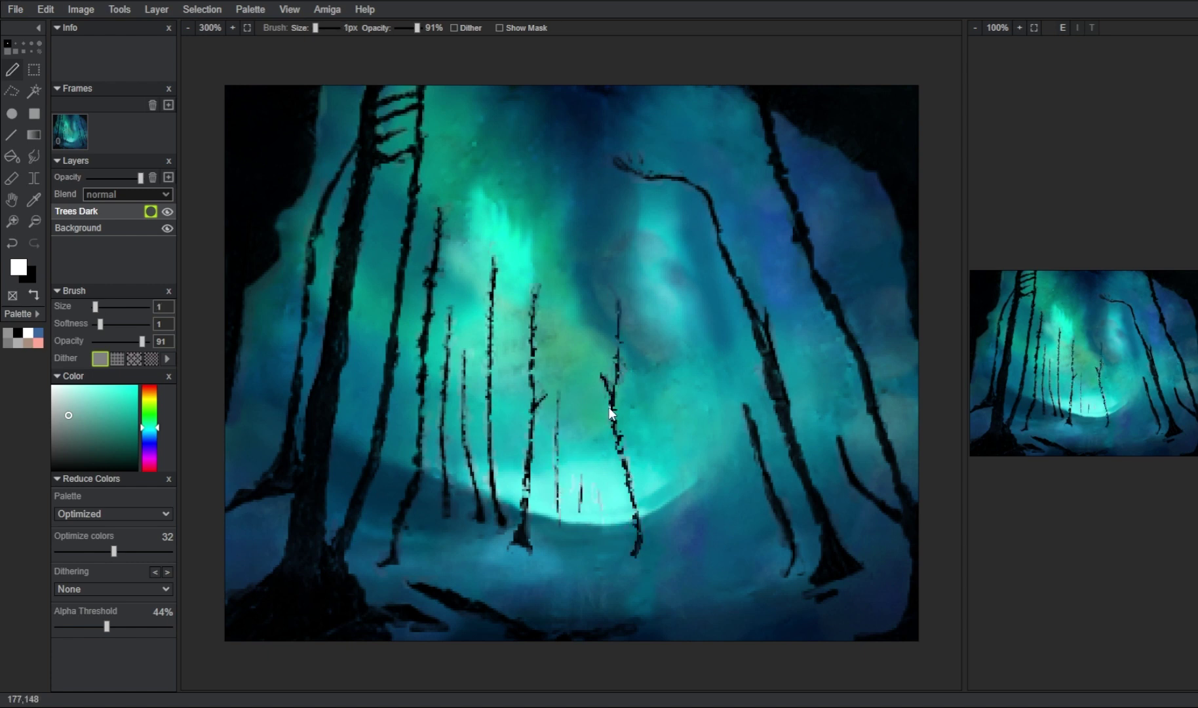
left_click_drag(686, 553, 629, 347)
left_click_drag(569, 347, 615, 413)
left_click_drag(631, 554, 631, 392)
left_click_drag(690, 520, 674, 419)
left_click_drag(791, 566, 724, 271)
left_click_drag(738, 443, 696, 240)
left_click_drag(732, 184, 716, 127)
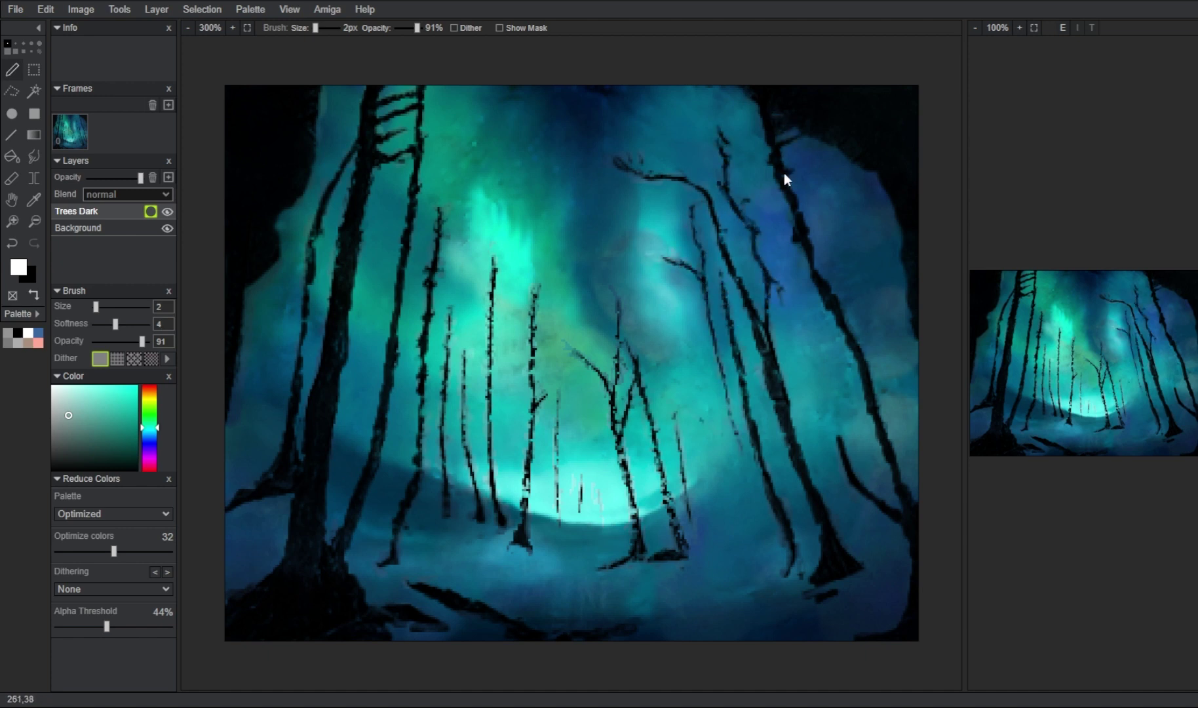
Step: Paint dark ground strokes along the bottom and add strokes to the left trunk and top edge
left_click_drag(899, 582, 709, 626)
left_click_drag(424, 636, 390, 632)
left_click_drag(673, 560, 411, 566)
left_click_drag(593, 565, 563, 572)
left_click_drag(300, 458, 313, 279)
left_click_drag(294, 496, 264, 494)
left_click_drag(509, 88, 425, 93)
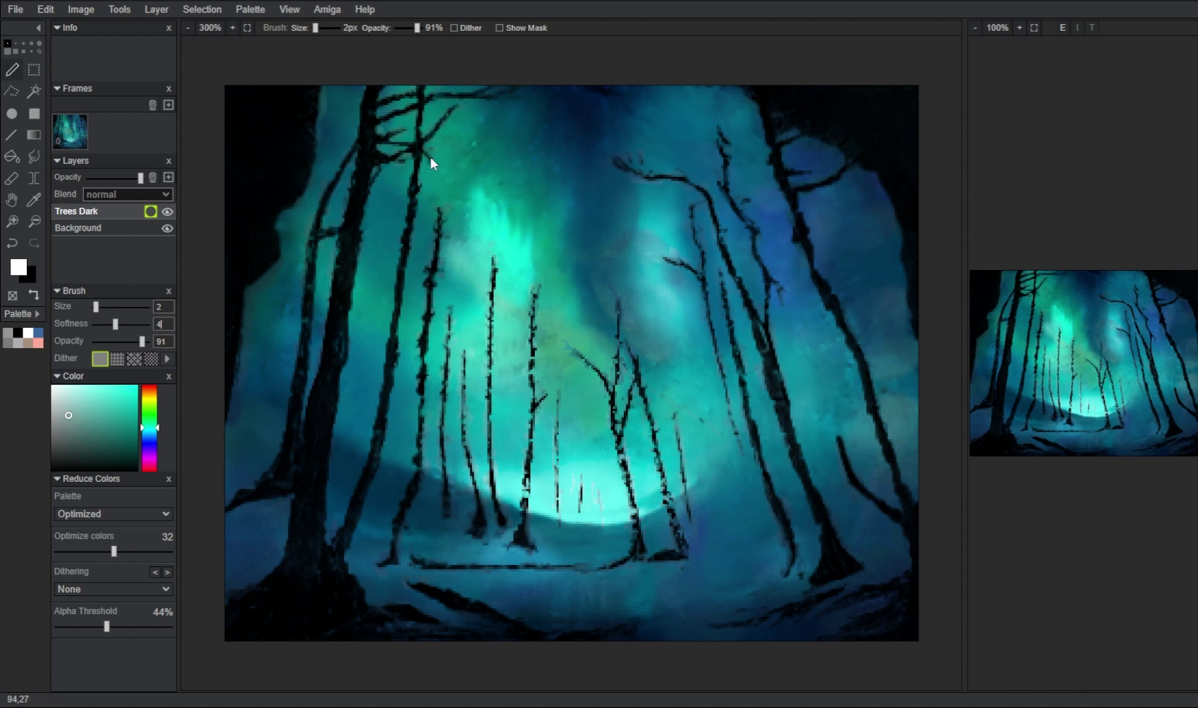
Step: Add thin branches to the left trees and one hanging from the top edge
left_click_drag(430, 159, 421, 187)
left_click_drag(505, 190, 371, 235)
left_click_drag(486, 256, 434, 286)
left_click_drag(361, 400, 335, 410)
left_click_drag(401, 383, 338, 412)
left_click_drag(372, 479, 352, 538)
mouse_move(427, 398)
left_mouse_down()
mouse_move(415, 437)
mouse_move(355, 486)
left_mouse_up()
mouse_move(690, 88)
left_mouse_down()
mouse_move(710, 150)
mouse_move(644, 134)
left_mouse_up()
Step: Add thin branches to the right-side trees and more ground strokes along the bottom
left_click_drag(905, 232, 804, 245)
left_click_drag(838, 438, 808, 323)
mouse_move(698, 325)
left_mouse_down()
mouse_move(716, 393)
mouse_move(698, 393)
left_mouse_up()
mouse_move(616, 594)
left_mouse_down()
mouse_move(566, 609)
mouse_move(745, 633)
left_mouse_up()
left_click_drag(838, 630, 757, 573)
left_click_drag(864, 393, 830, 311)
left_click_drag(899, 234, 871, 172)
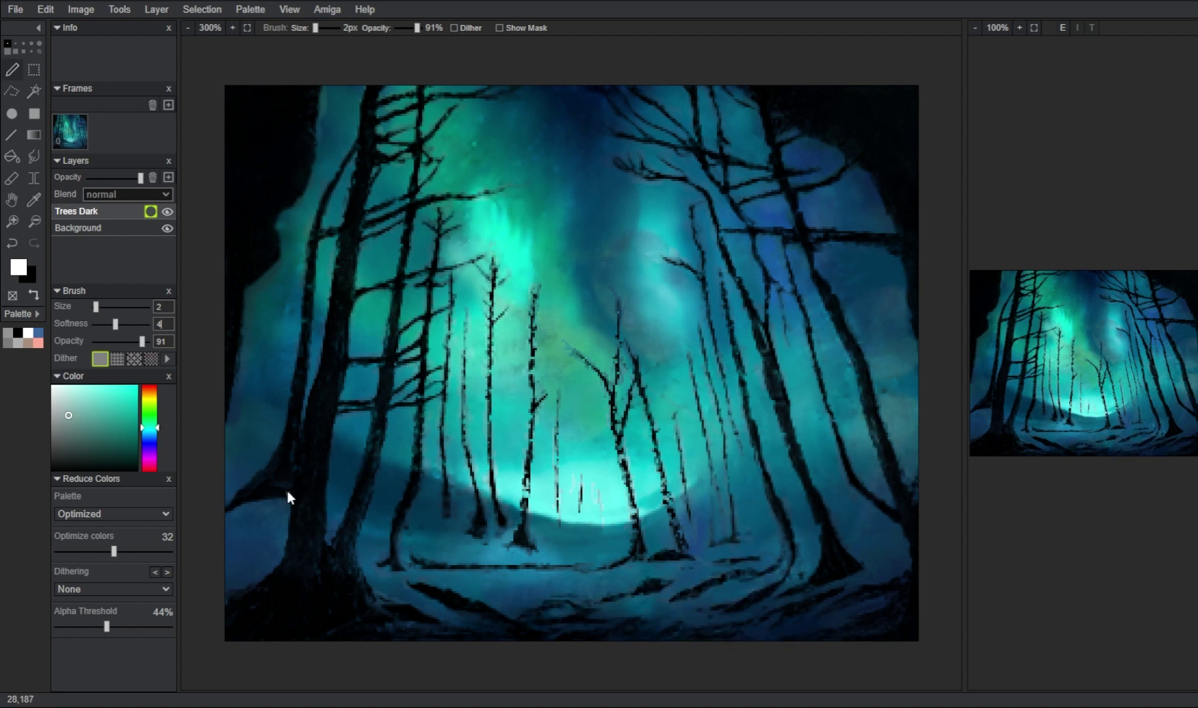
Step: Adjust the brush size and paint more dark strokes near the bottom
double_click(161, 306)
type("5")
left_click_drag(886, 597, 856, 613)
left_click_drag(575, 603, 547, 609)
left_click_drag(531, 567, 475, 592)
left_click_drag(97, 306, 95, 306)
left_click_drag(143, 340, 128, 341)
left_click_drag(613, 495, 610, 536)
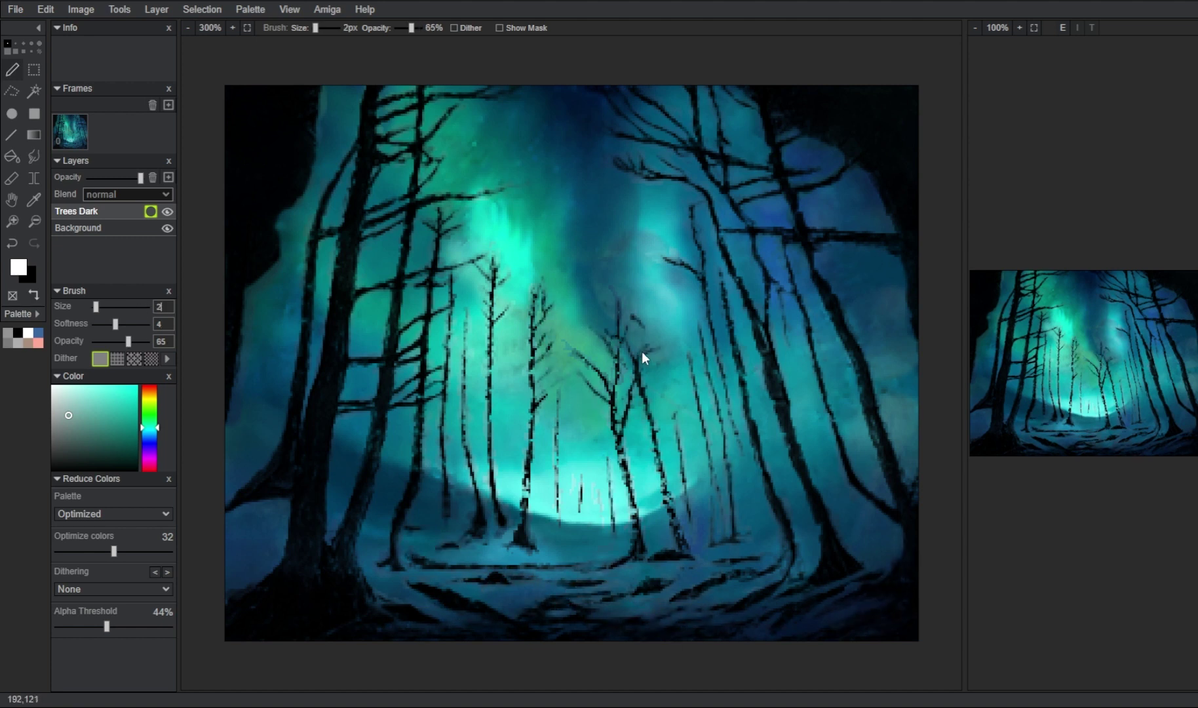
Step: Add a new layer and rename it Branches
left_click(169, 177)
double_click(100, 210)
type("Branches")
key("Return")
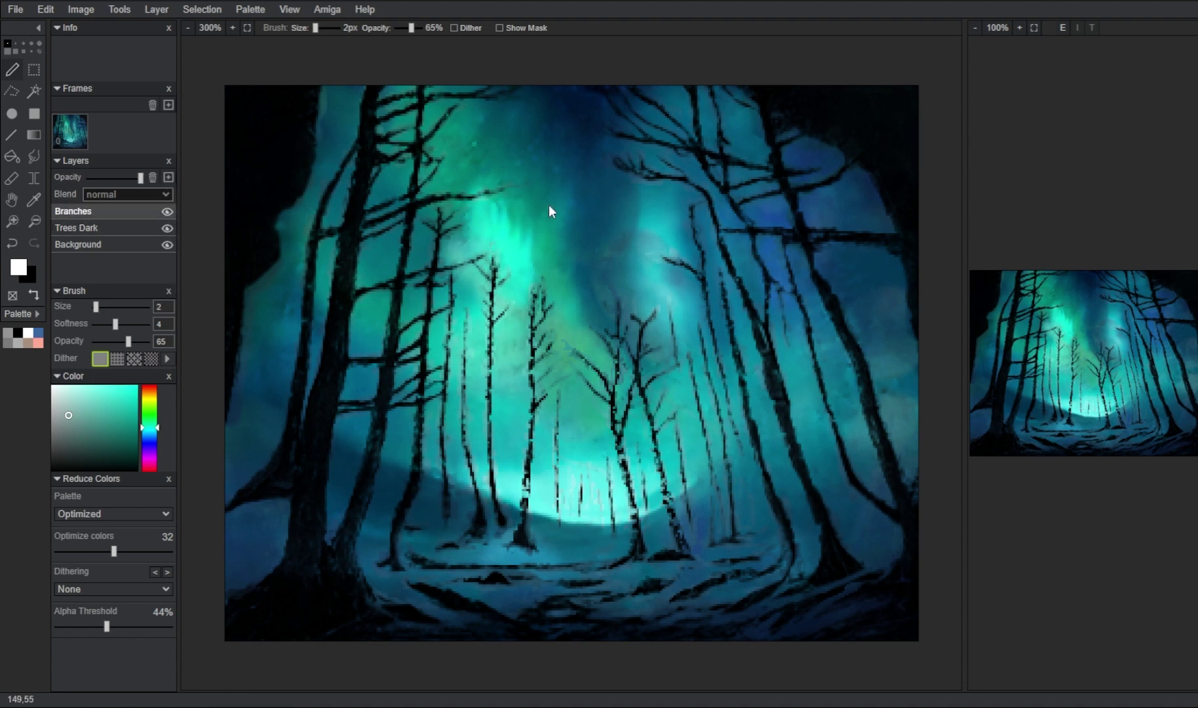
key("e")
Step: Adjust and apply the Lines effect, then run the Frost effect
left_click(887, 182)
left_click(815, 242)
left_click_drag(989, 253, 1062, 285)
left_click(1076, 515)
key("e")
left_click(887, 183)
left_click(814, 281)
left_click(802, 485)
Step: Preview the colour adjustments and Speckles effect, then dismiss them
left_click(819, 183)
key("Escape")
key("e")
left_click(887, 182)
left_click(822, 221)
key("Escape")
Step: Add a mask to Branches and paint dark twigs across the upper canopy
right_click(104, 211)
left_click(141, 271)
left_click_drag(325, 96, 342, 98)
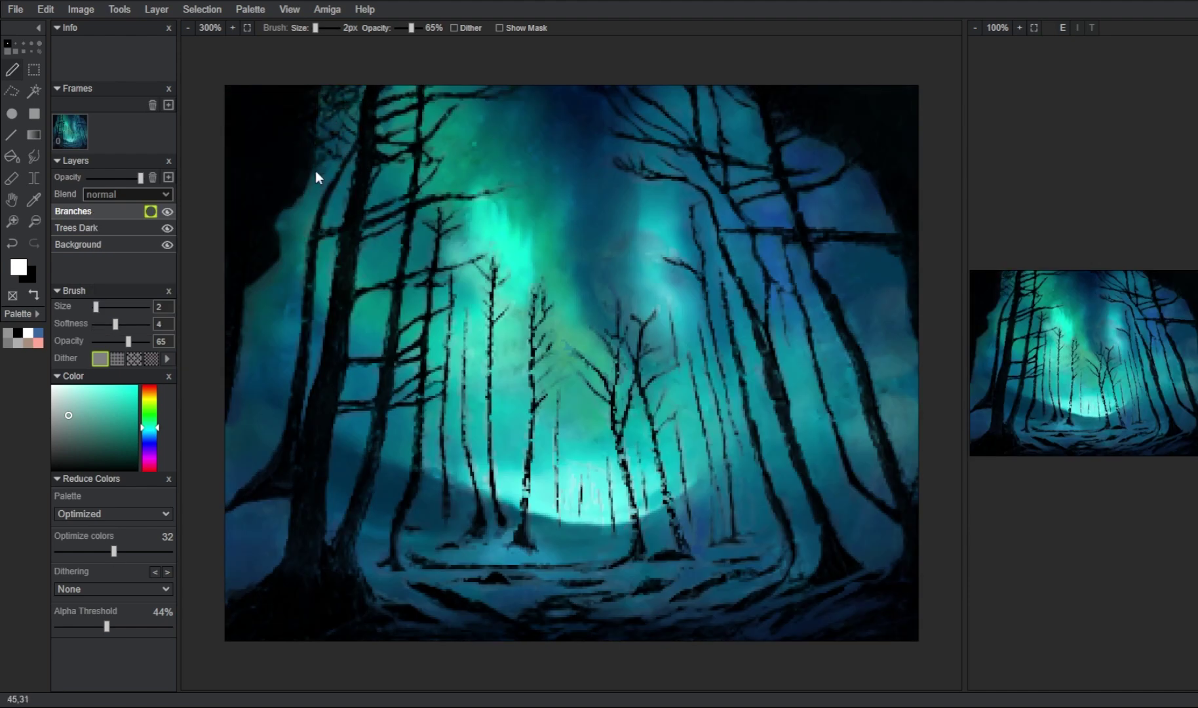
mouse_move(301, 199)
left_mouse_down()
mouse_move(281, 239)
mouse_move(326, 268)
mouse_move(387, 94)
mouse_move(428, 85)
mouse_move(459, 118)
left_mouse_up()
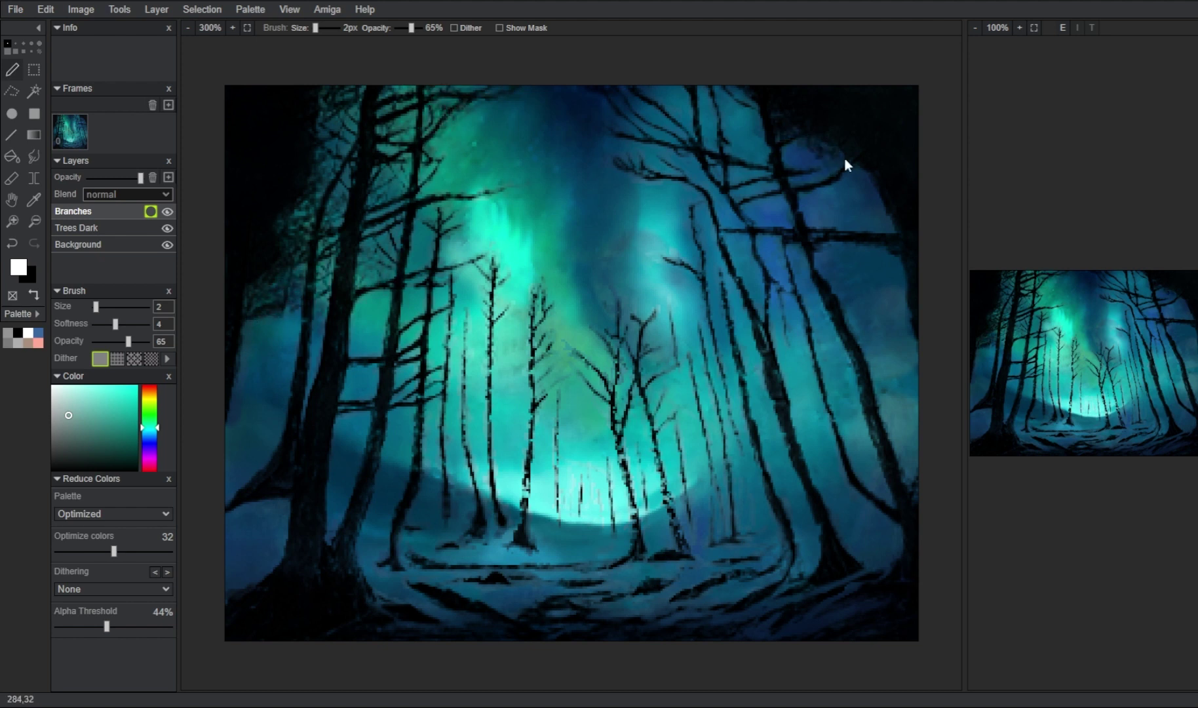
mouse_move(887, 198)
left_mouse_down()
mouse_move(828, 225)
mouse_move(739, 230)
left_mouse_up()
left_click_drag(860, 242, 815, 300)
left_click_drag(882, 277, 684, 264)
Step: With a 4px, 100% opacity brush, paint more top twigs and darken the trunks
left_click_drag(128, 341, 146, 341)
left_click_drag(95, 306, 97, 306)
mouse_move(719, 156)
left_mouse_down()
mouse_move(759, 154)
mouse_move(727, 110)
left_mouse_up()
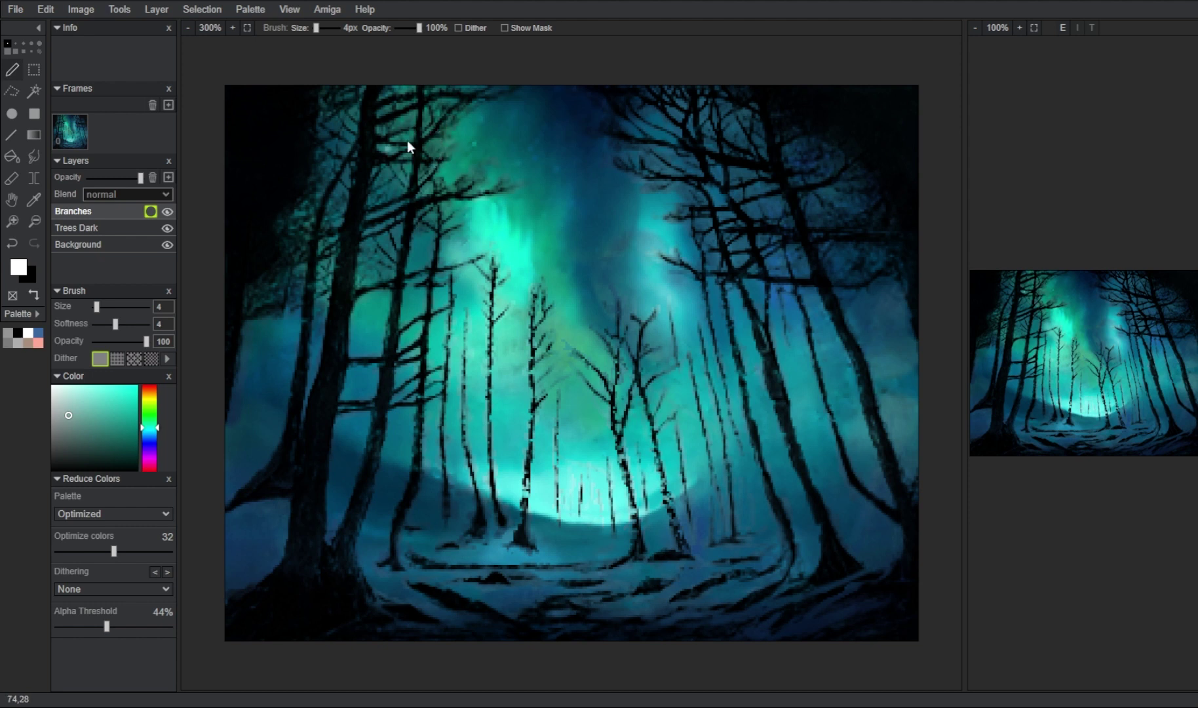
left_click_drag(445, 136, 351, 135)
left_click_drag(281, 253, 427, 231)
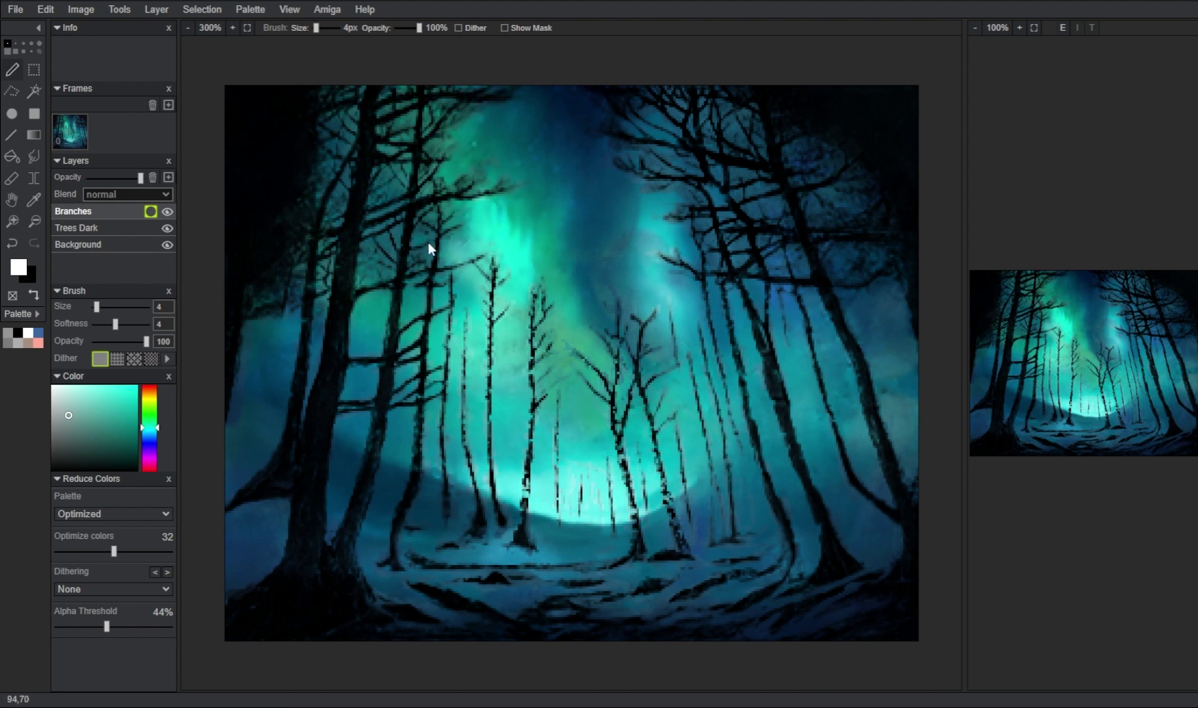
left_click_drag(745, 385, 872, 565)
left_click_drag(418, 411, 419, 451)
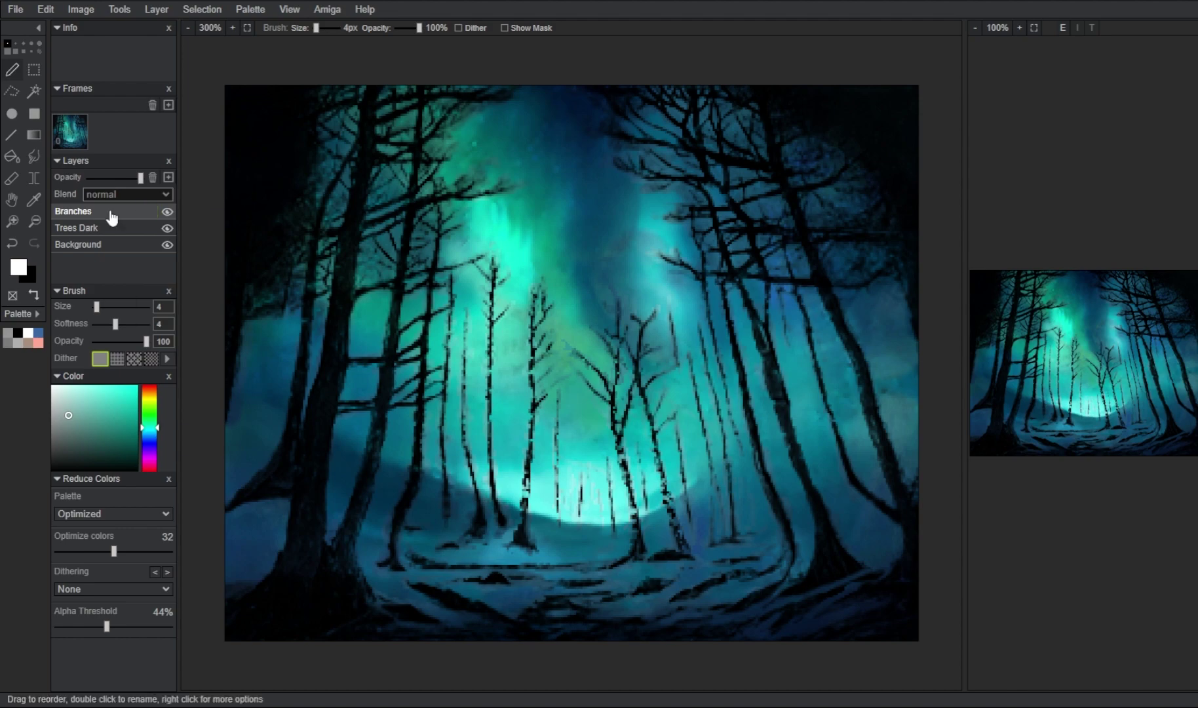
Step: Add a layer, apply the Lines streaks, and rotate a duplicate of them
left_click(802, 485)
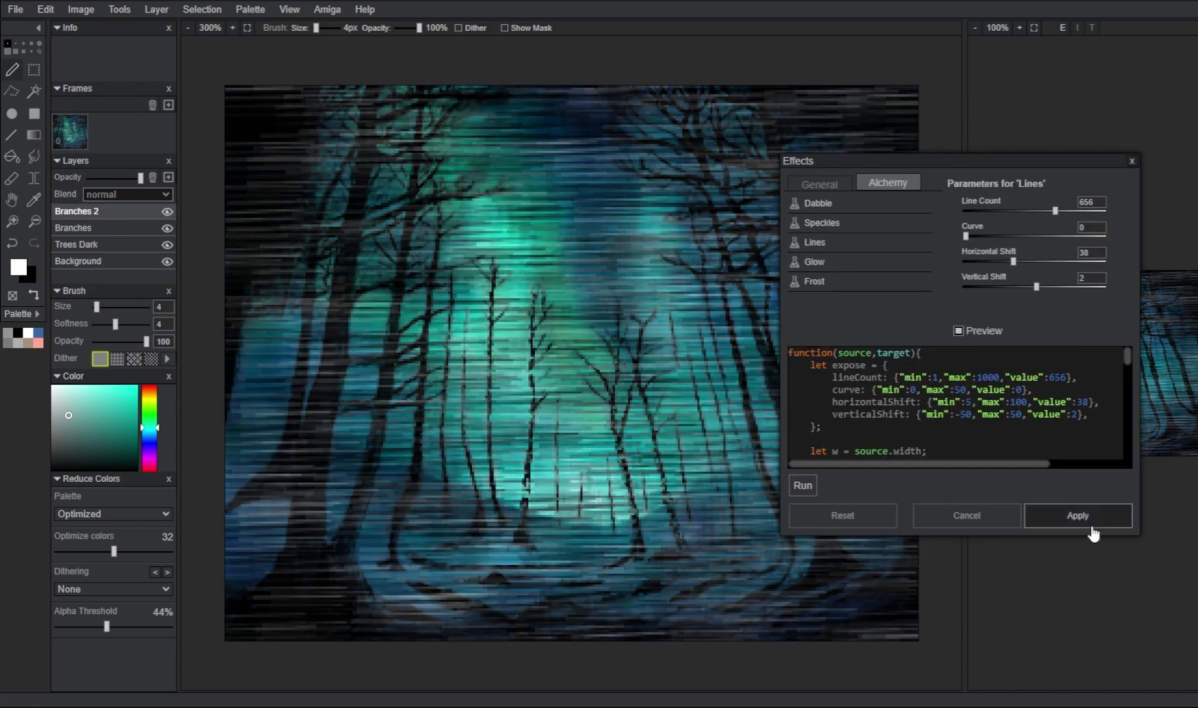
left_click(1077, 515)
key("ctrl+t")
left_click_drag(936, 83, 427, 359)
key("Return")
left_click(1077, 514)
Step: Merge the duplicate into Branches 2 and paint dark branches on the central trees
left_click(93, 218)
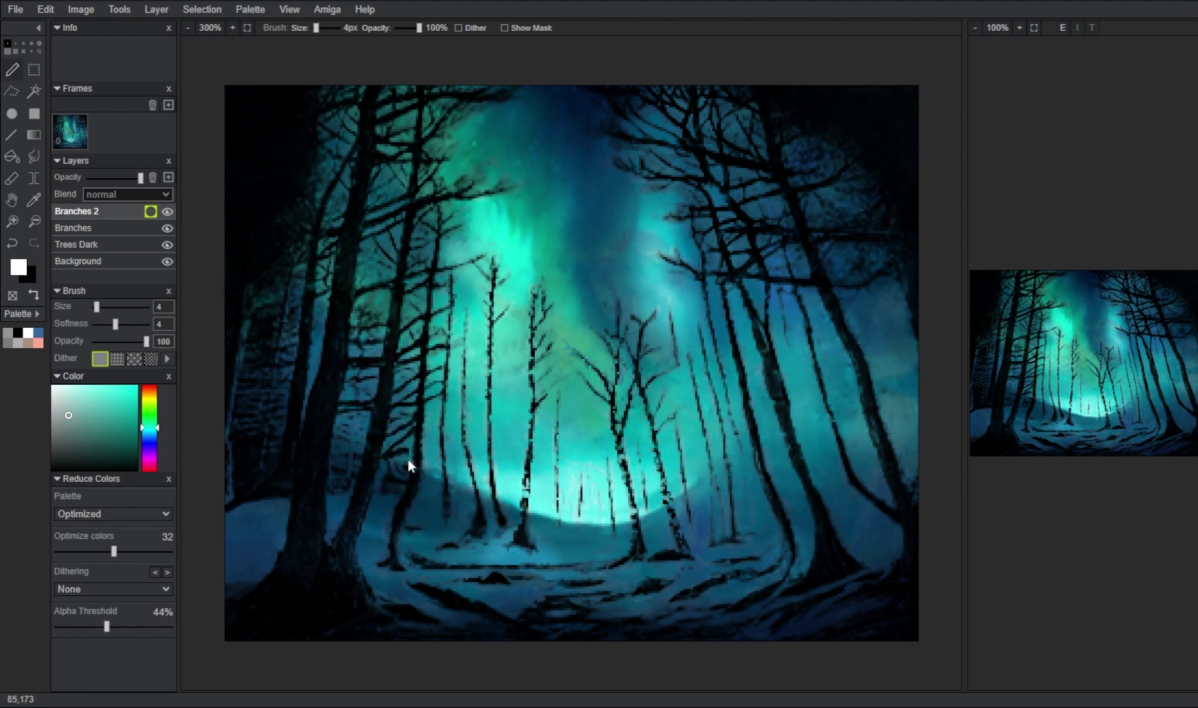
left_click_drag(449, 372, 466, 362)
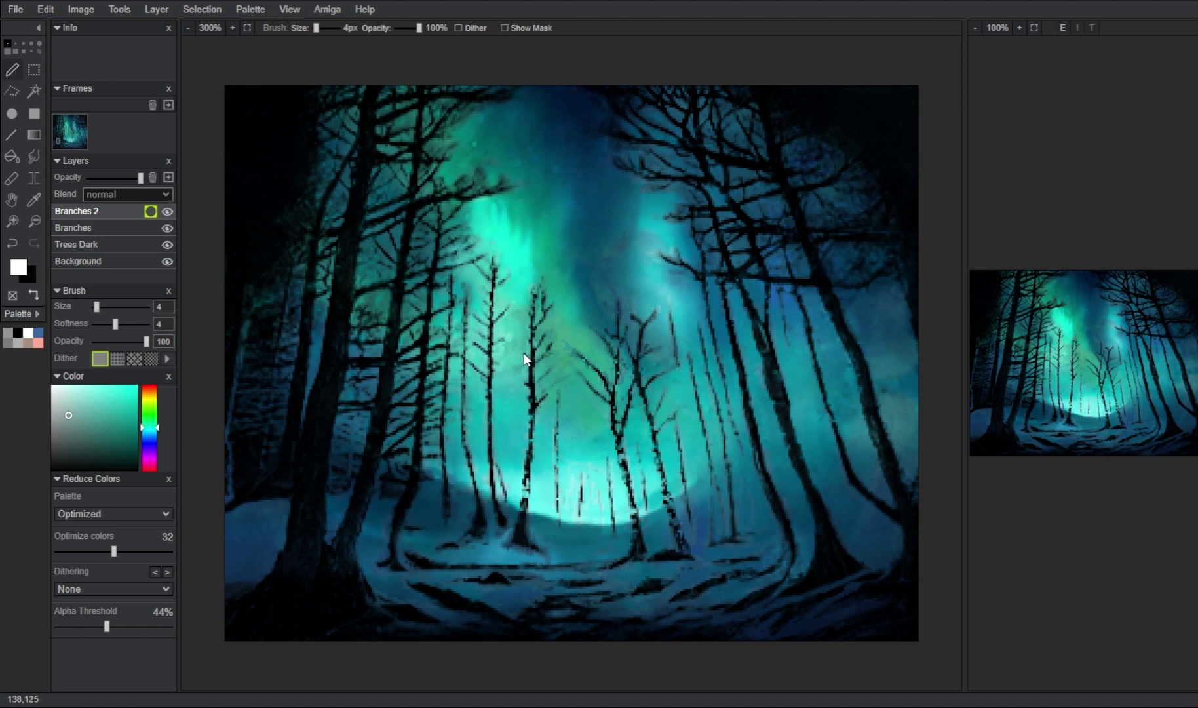
left_click_drag(534, 410, 527, 496)
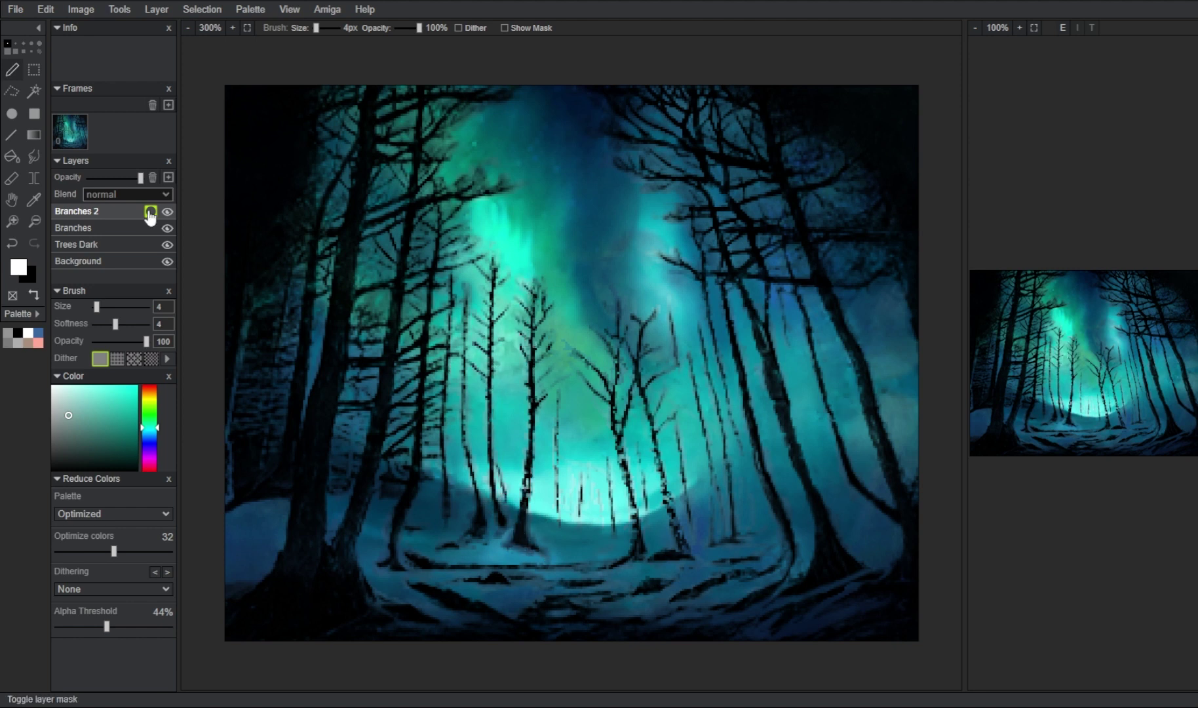
Step: Add a third branches layer, test Lines with a lower curve, and undo it
key("ctrl+d")
key("e")
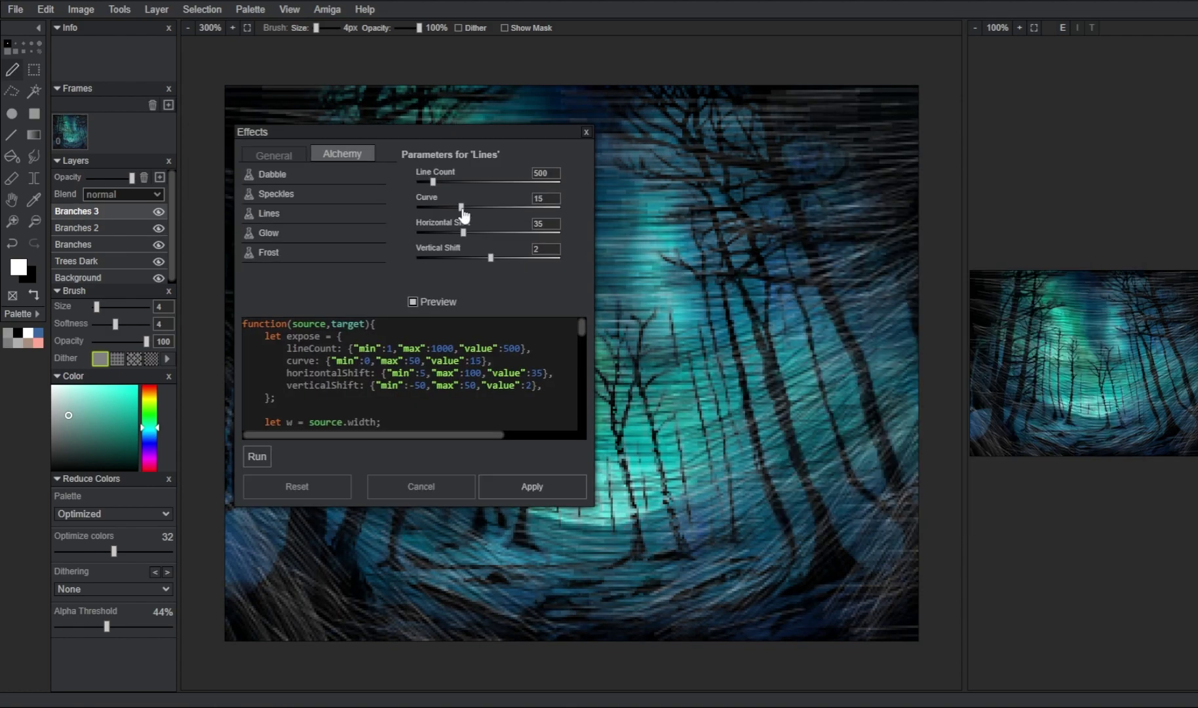
left_click_drag(460, 210, 444, 209)
left_click(544, 484)
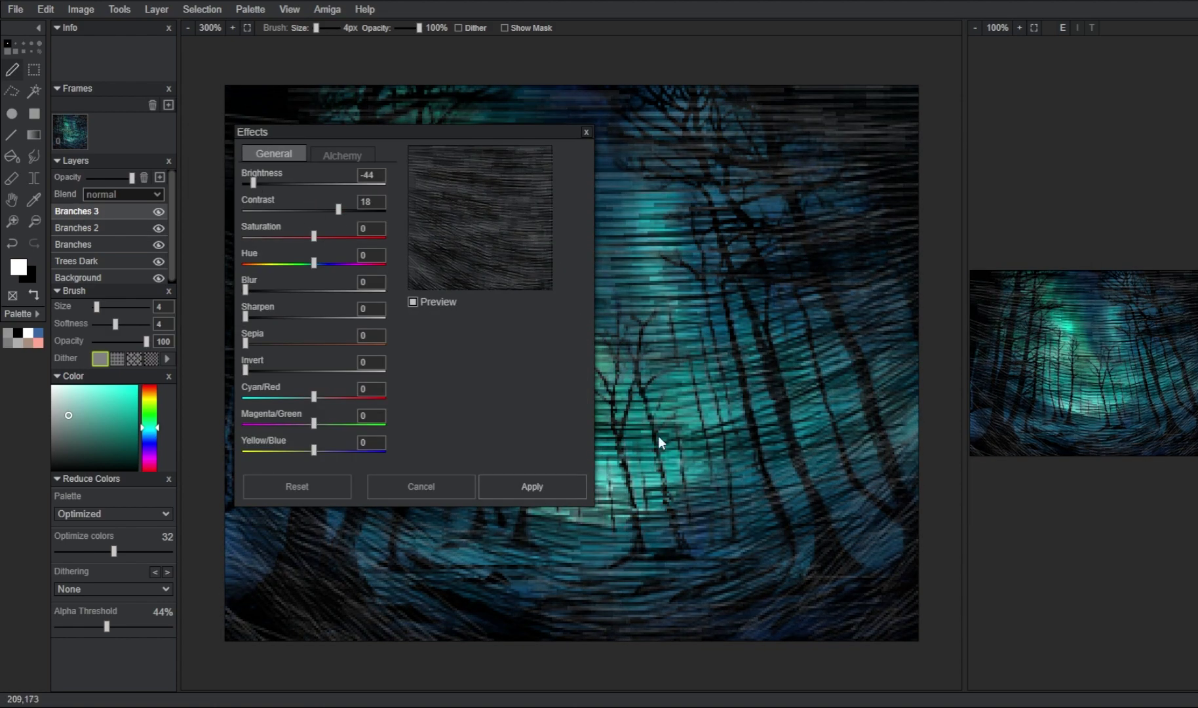
key("ctrl+z")
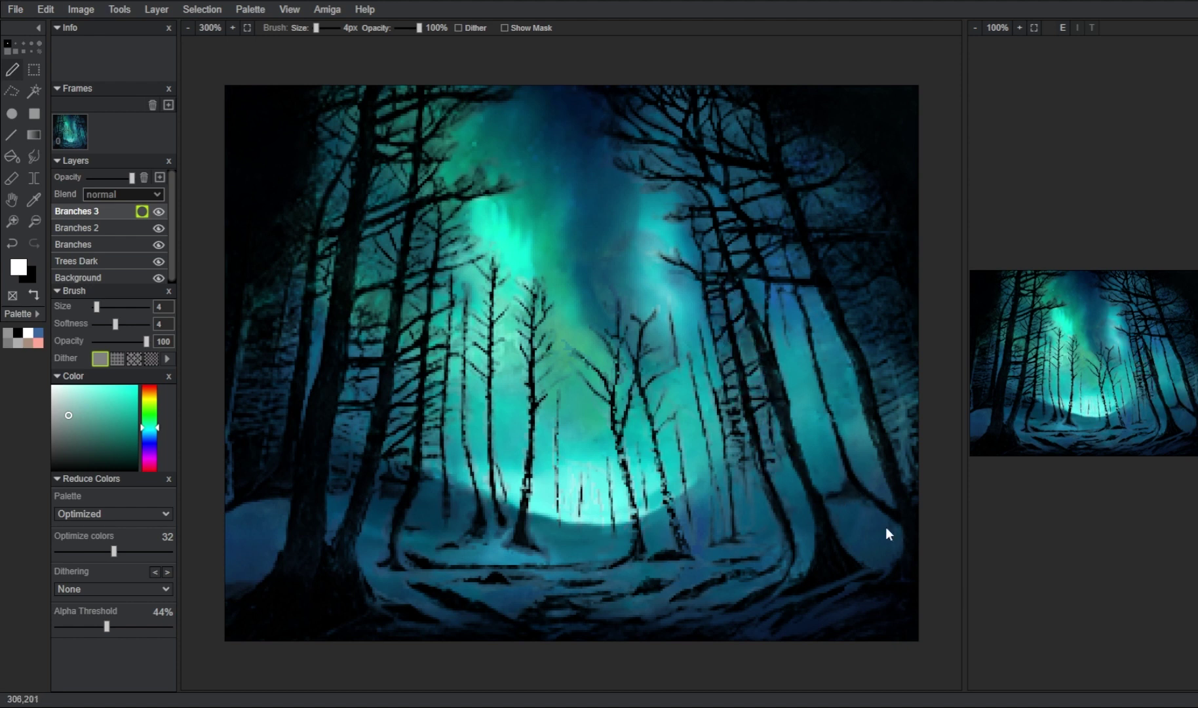
Step: Paint thin dark branches on the central and right-hand trees
left_click_drag(835, 408, 783, 357)
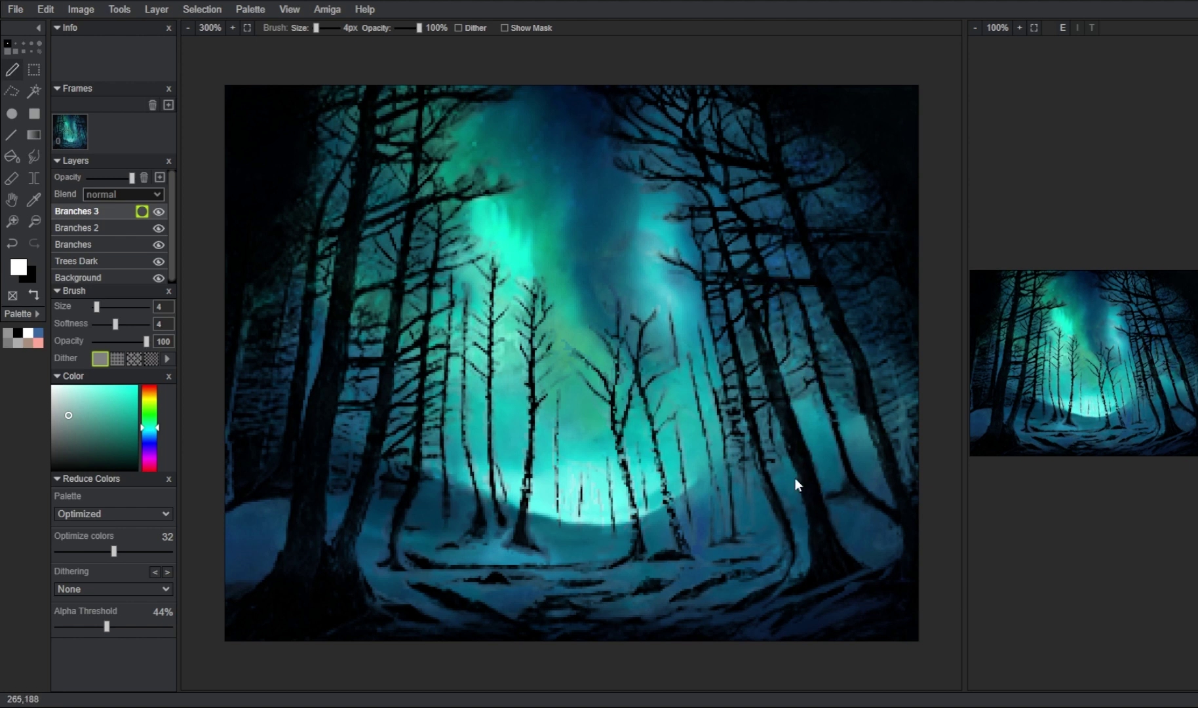
left_click_drag(787, 452, 878, 473)
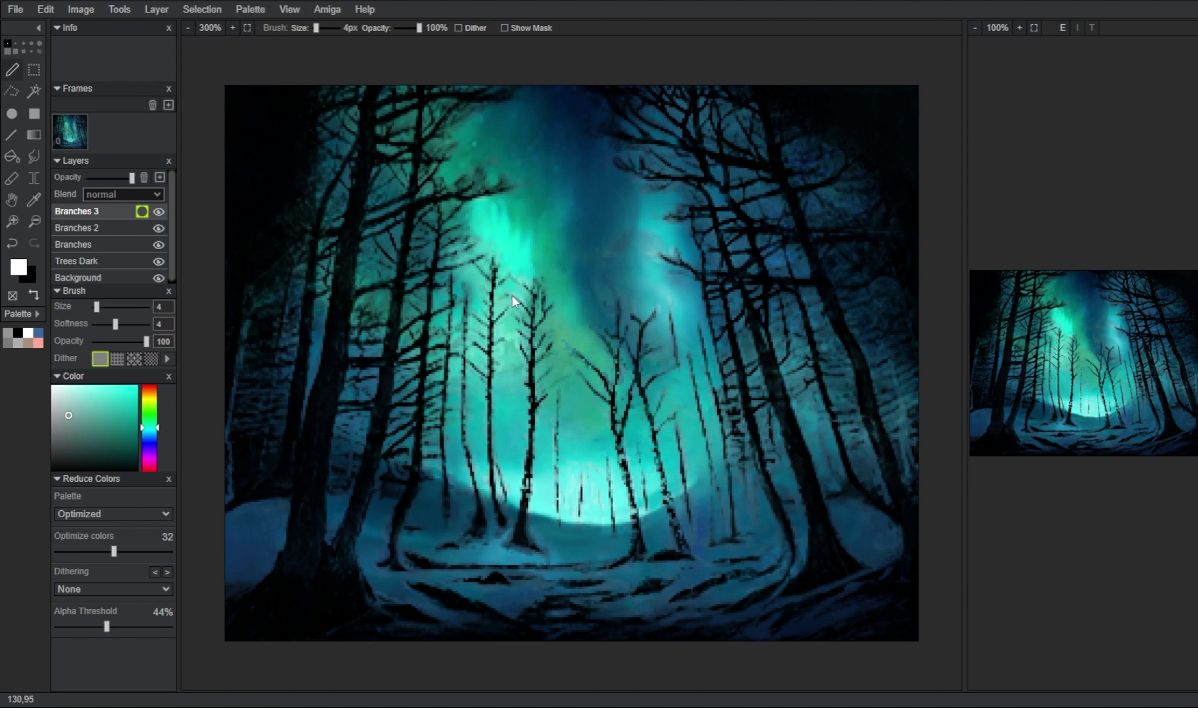
left_click_drag(553, 477, 561, 528)
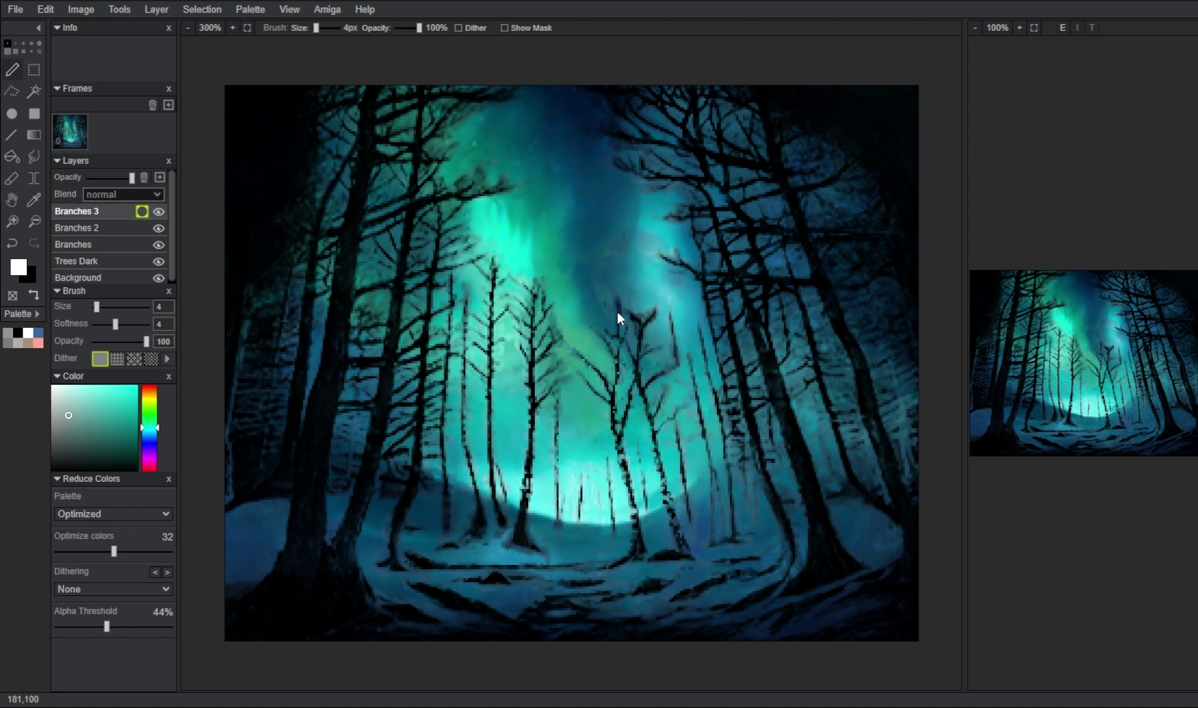
left_click_drag(680, 314, 702, 408)
Step: Merge the Branches 3 layer down and move Layer 5 below Trees Dark
right_click(114, 210)
left_click(141, 317)
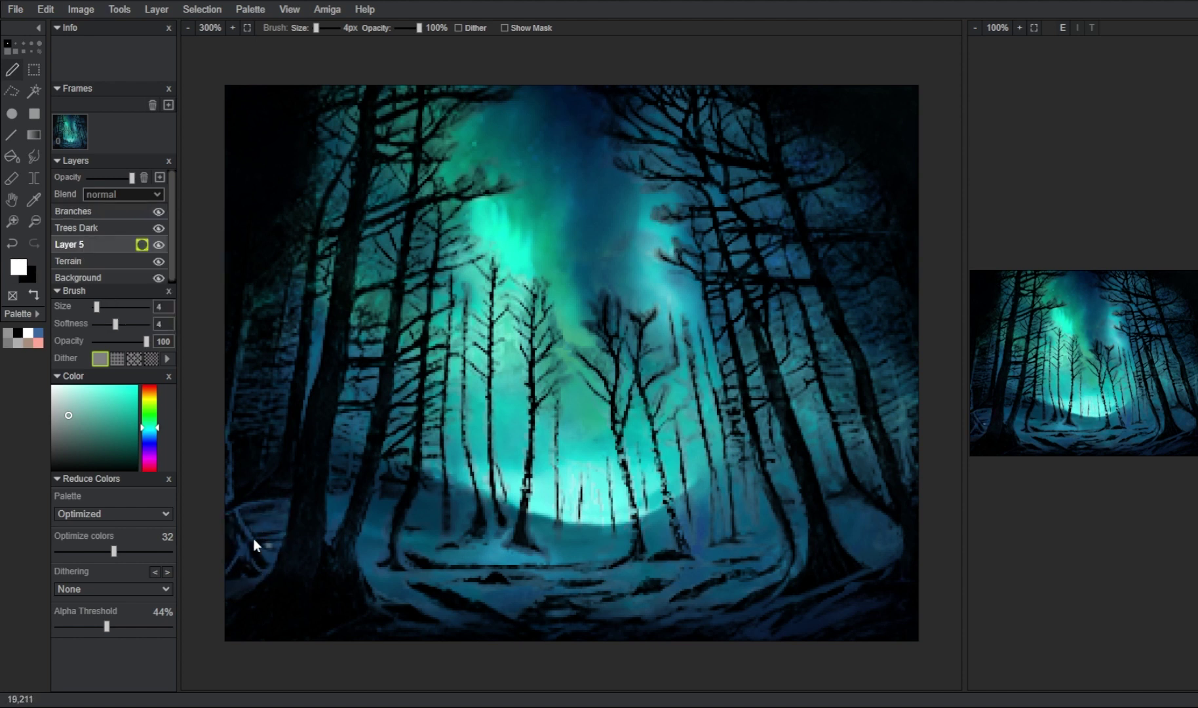
left_click_drag(93, 245, 93, 209)
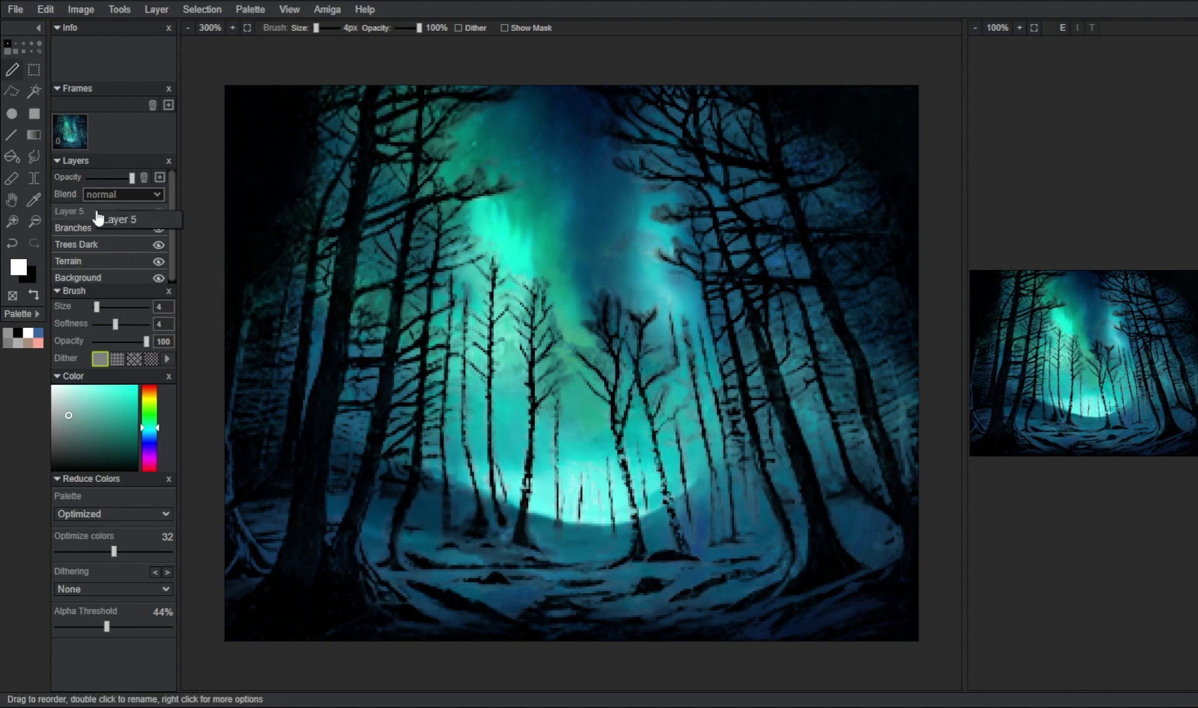
left_click_drag(153, 213, 102, 246)
Step: Toggle the Branches layer's visibility and dab a soft white light on Layer 5
left_click(94, 228)
key("e")
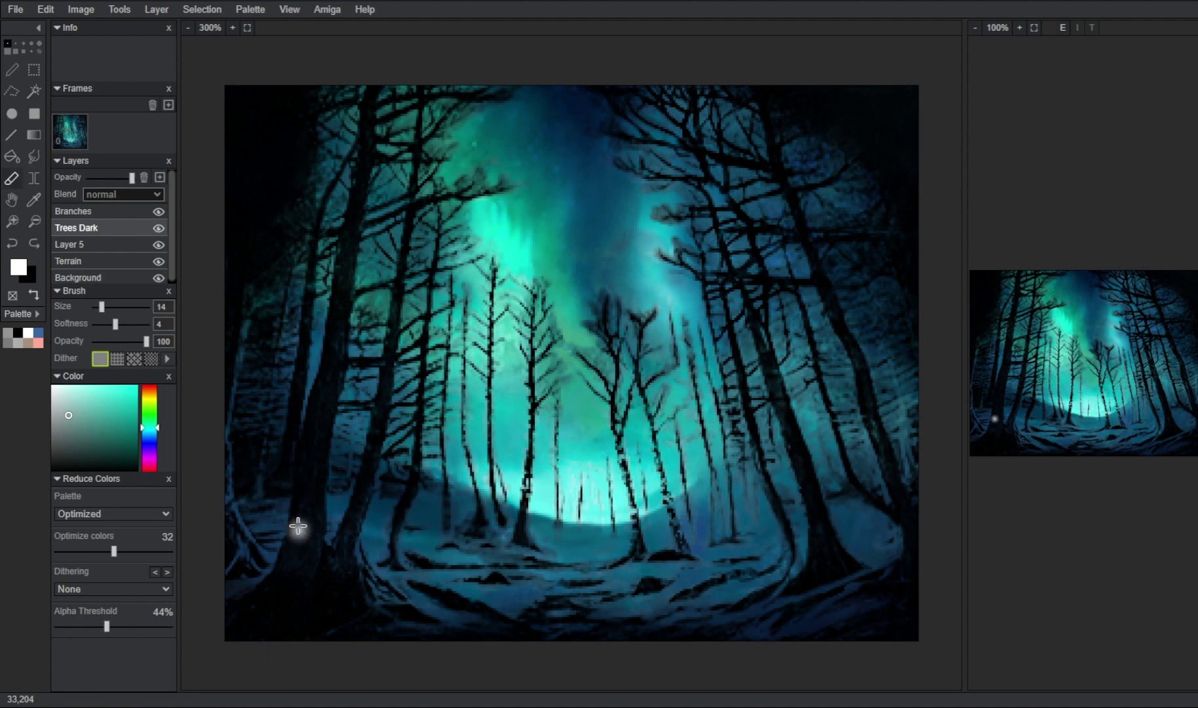
left_click(158, 227)
left_click(158, 227)
left_click(93, 211)
left_click(89, 244)
key("b")
left_click(824, 506)
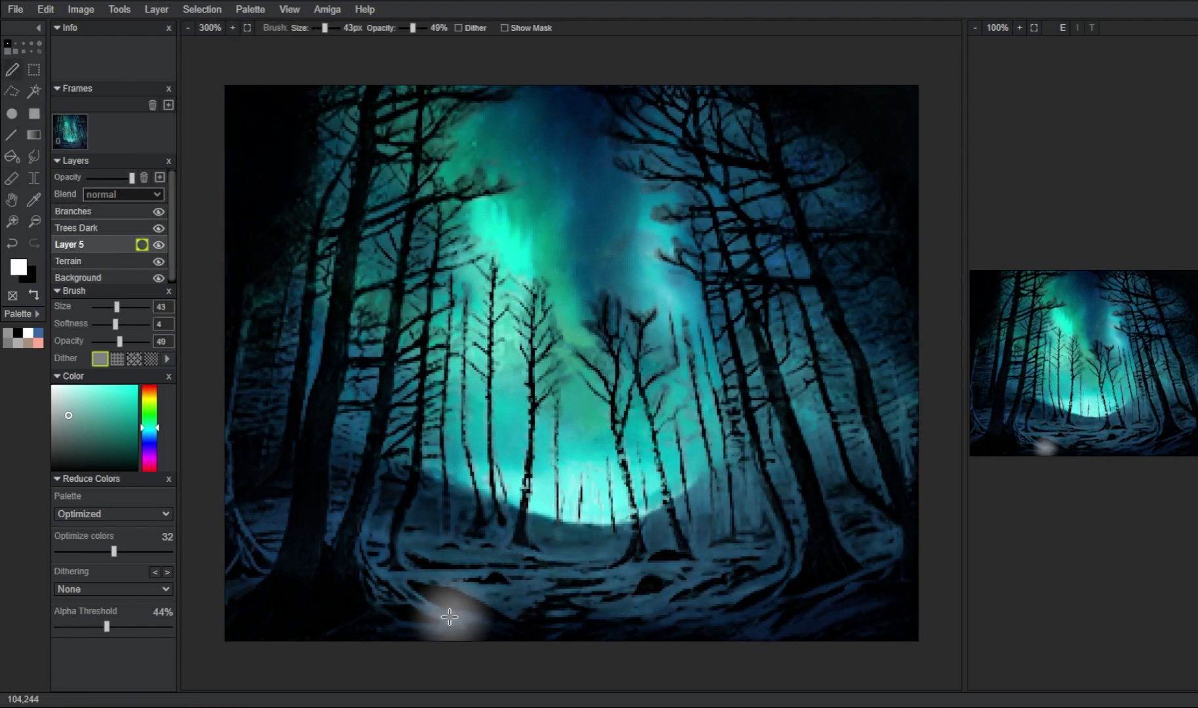
Step: Lower the overlay layer's opacity, then delete the trial overlay layers
left_click(94, 227)
key("e")
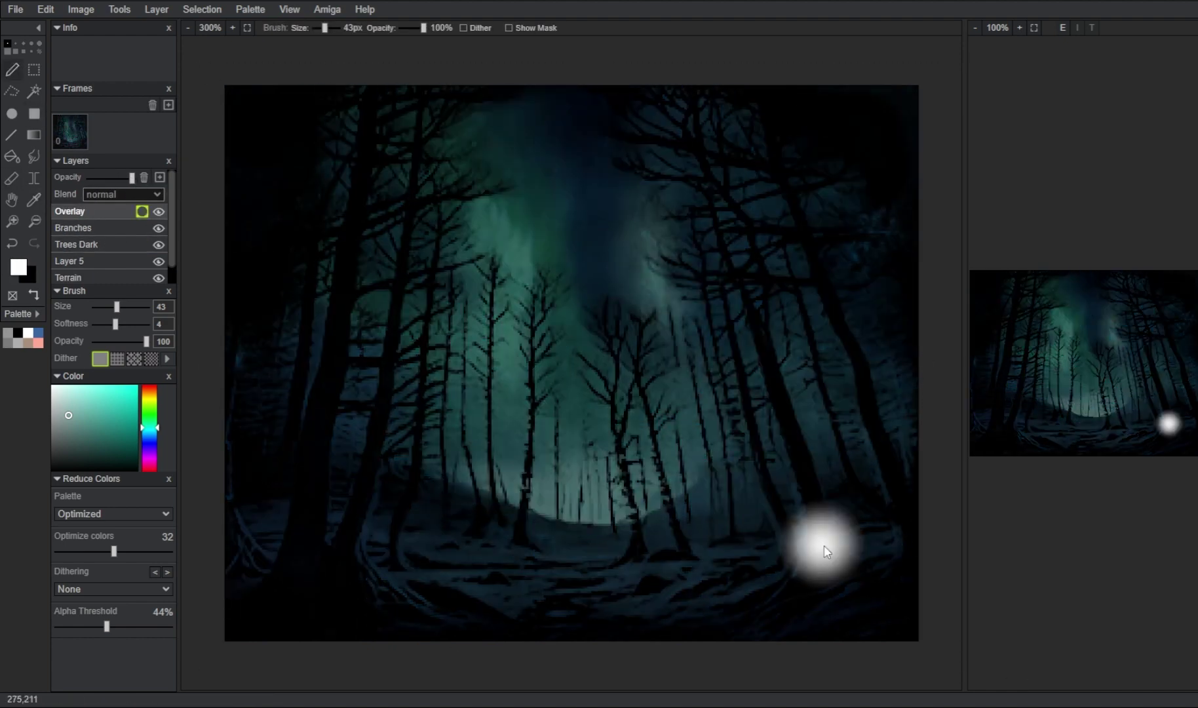
left_click_drag(131, 177, 96, 177)
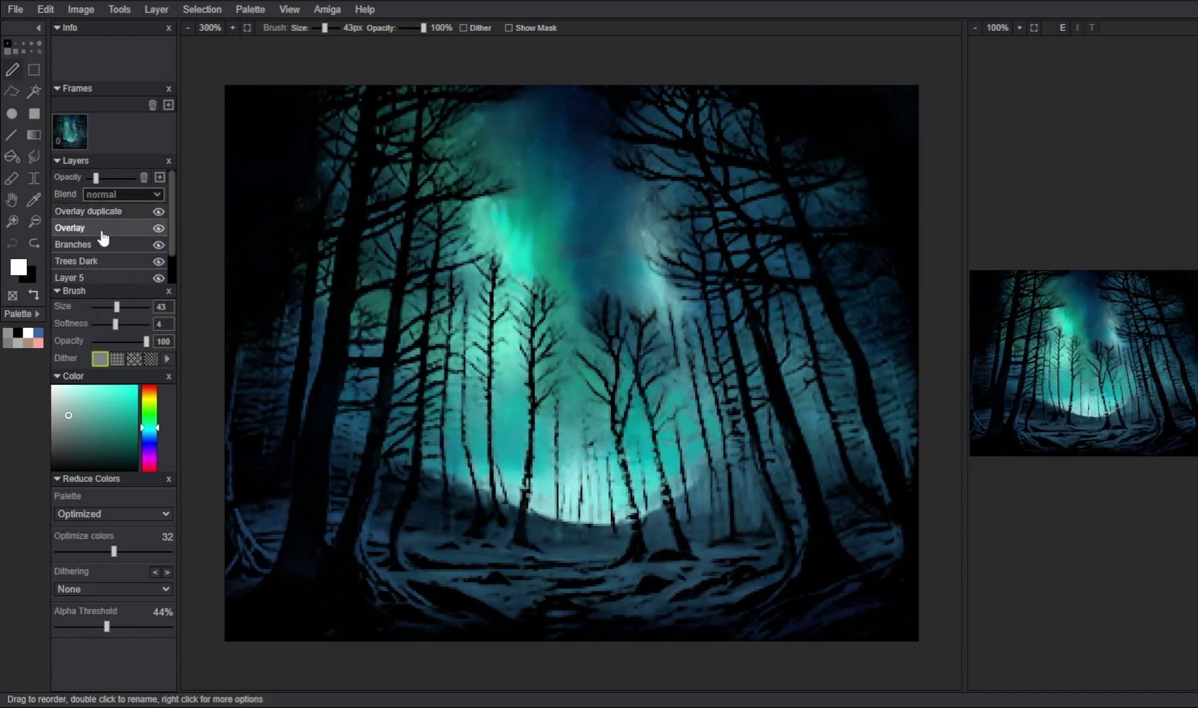
left_click_drag(96, 177, 89, 177)
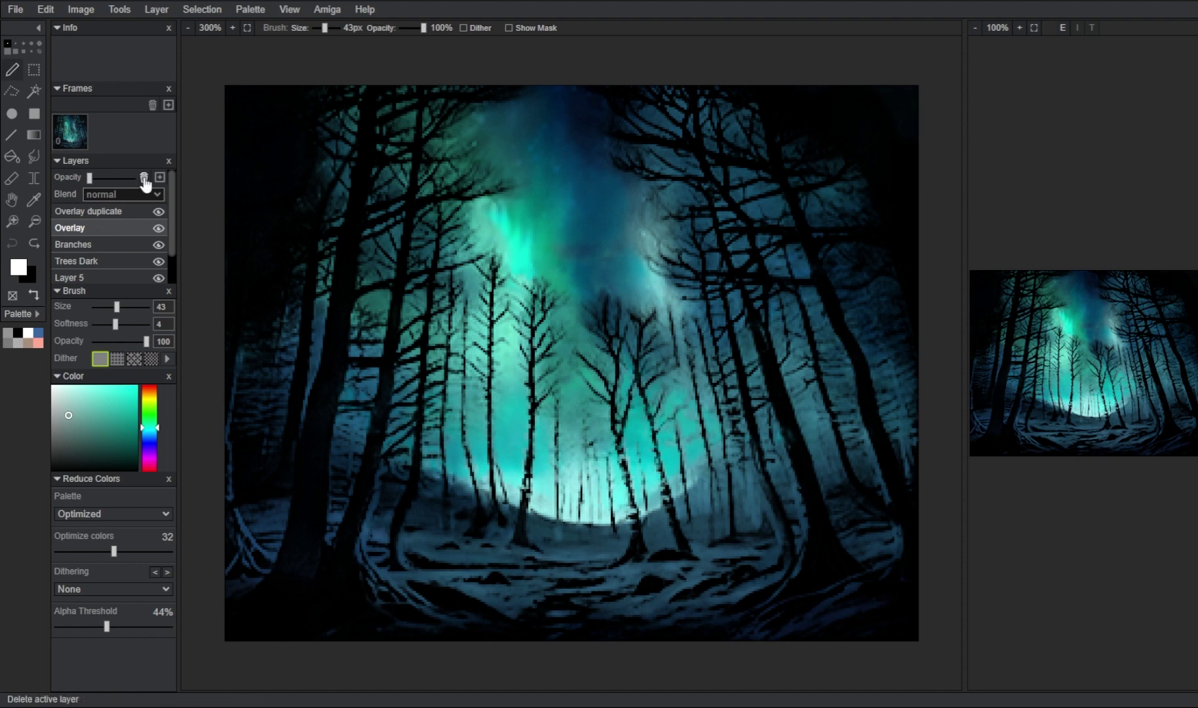
left_click(145, 177)
Step: Merge Branches and Layer 5 down, leaving Trees Dark selected
right_click(102, 213)
left_click(136, 320)
right_click(114, 228)
left_click(141, 351)
left_click(167, 212)
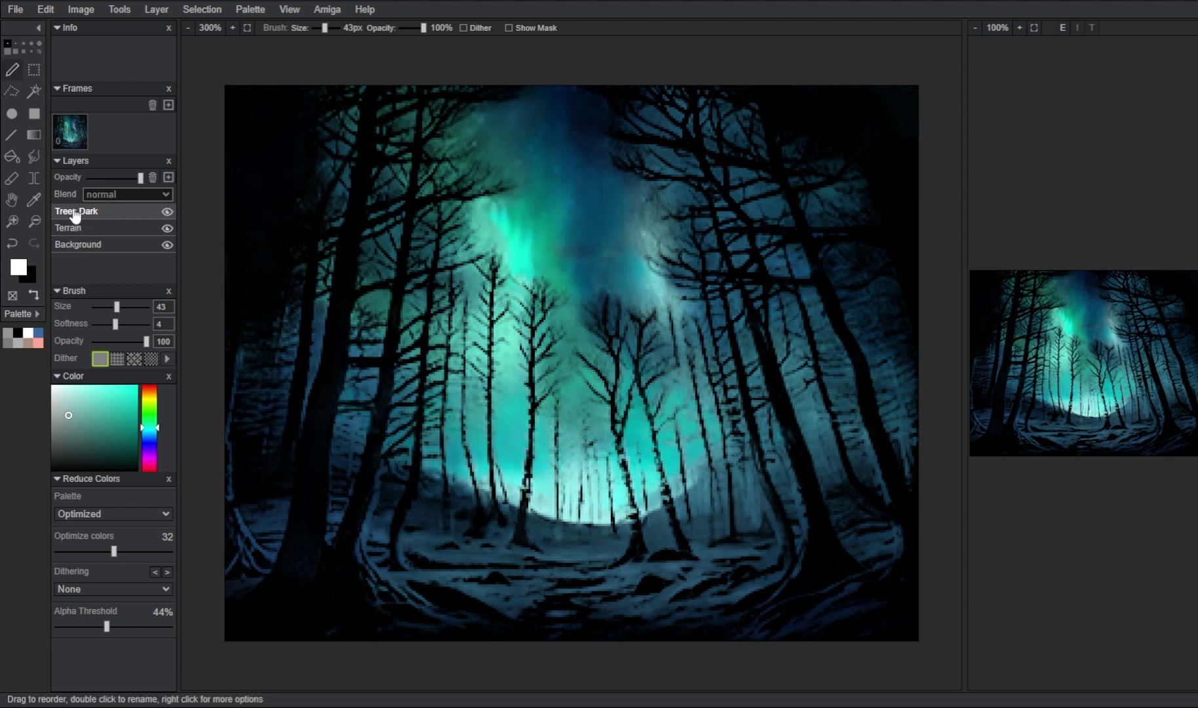
Step: Add a HighLights layer and fill the whole canvas white with a rectangle
left_click(169, 177)
double_click(72, 212)
type("s")
key("Return")
left_click(34, 114)
left_click_drag(214, 69, 946, 655)
Step: Lower HighLights opacity, add a hiding mask, and set a 3px brush
left_click_drag(140, 177, 135, 178)
right_click(98, 211)
left_click(153, 283)
left_click(11, 69)
left_click_drag(116, 306, 94, 306)
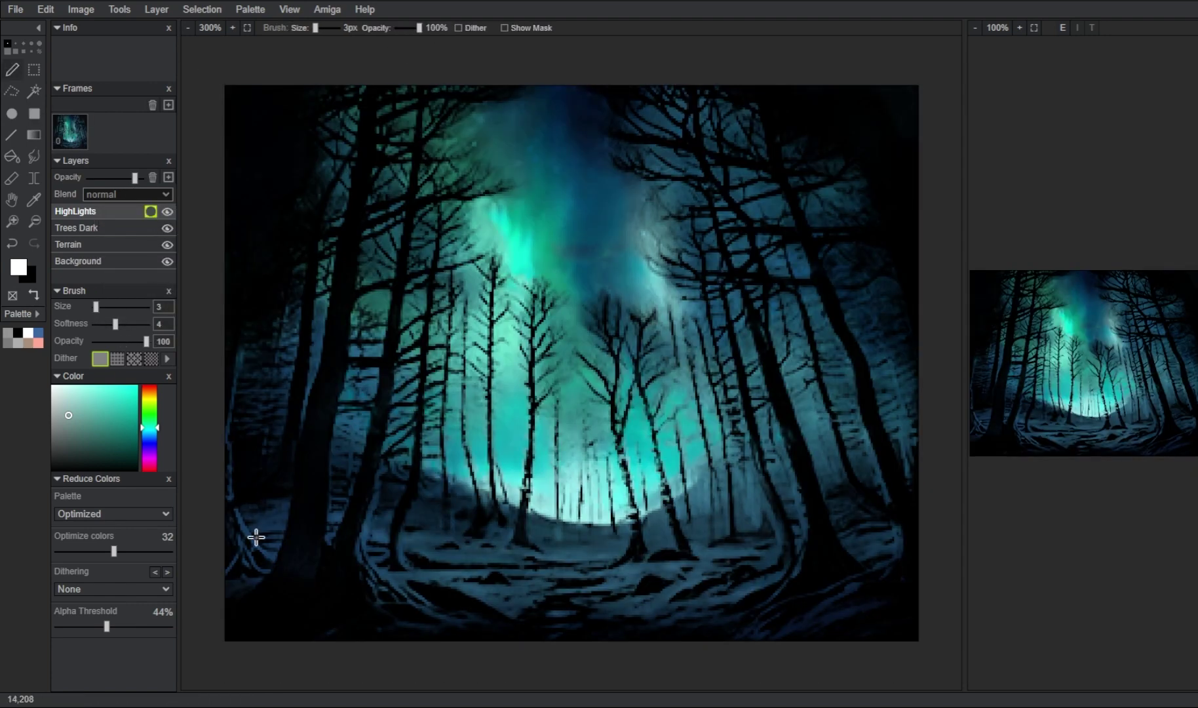
Step: Paint pale highlights across the lower snowy ground
left_click_drag(236, 510, 274, 561)
mouse_move(329, 533)
left_mouse_down()
mouse_move(347, 520)
mouse_move(548, 588)
mouse_move(495, 552)
mouse_move(401, 542)
mouse_move(654, 583)
mouse_move(795, 502)
mouse_move(819, 609)
mouse_move(885, 486)
mouse_move(871, 482)
left_mouse_up()
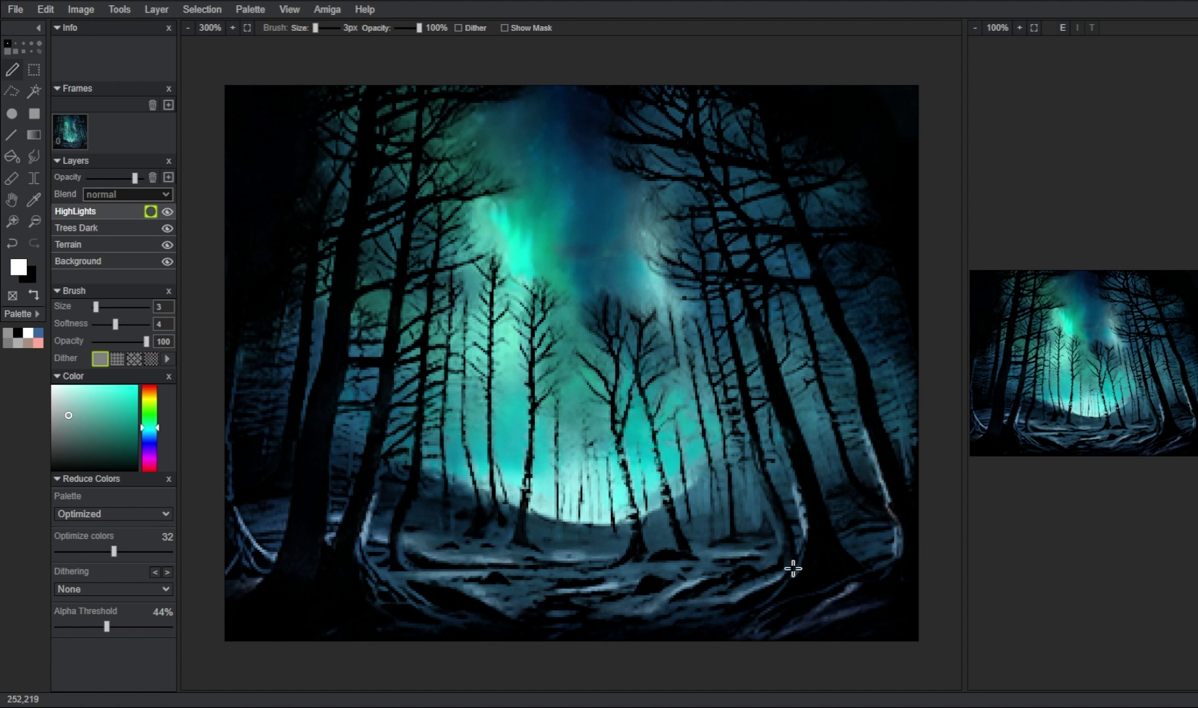
left_click_drag(616, 568, 416, 584)
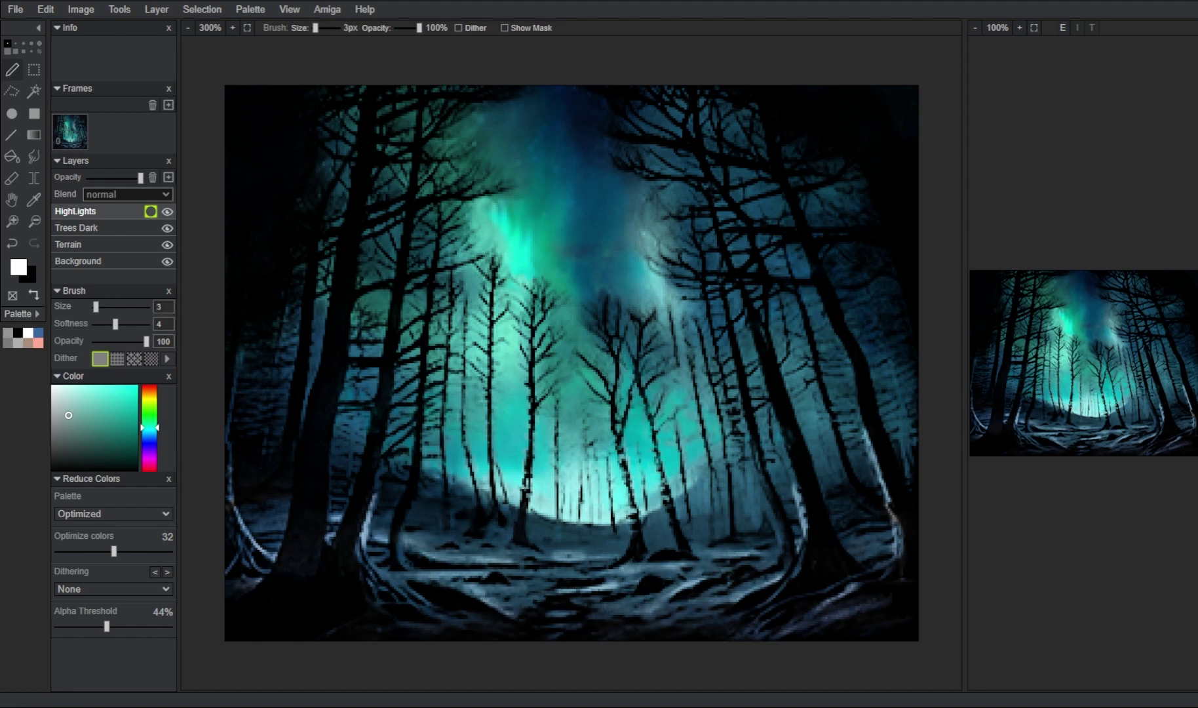
left_click(169, 177)
Step: Add a soft-light blue wash at lower opacity, masked out in the centre
left_click(150, 435)
left_click(135, 393)
left_click_drag(224, 85, 919, 642)
left_click(123, 194)
left_click(108, 298)
left_click_drag(131, 178, 103, 177)
left_click(34, 294)
key("b")
mouse_move(473, 240)
left_mouse_down()
mouse_move(561, 412)
mouse_move(700, 315)
left_mouse_up()
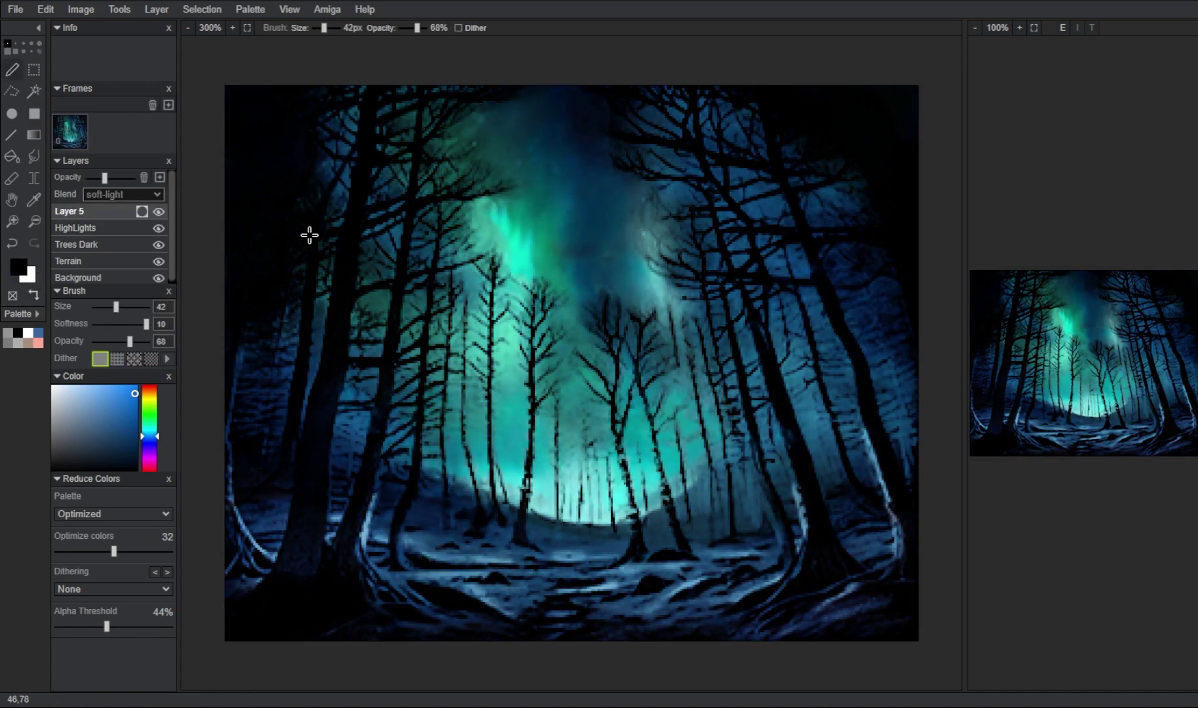
Step: Add a green-filled Layer 6 at lower opacity with a mask
left_click(159, 176)
left_click(92, 212)
left_click(131, 404)
left_click_drag(225, 85, 918, 642)
left_click_drag(104, 177, 98, 177)
right_click(95, 213)
left_click(253, 270)
right_click(94, 212)
left_click(160, 285)
left_click(11, 69)
key("x")
Step: Create a black star layer with green-tinted speckles in screen blend
left_click(159, 177)
left_click(33, 113)
left_click_drag(205, 65, 845, 570)
left_click(812, 173)
left_click(1067, 465)
left_click(773, 144)
mouse_move(774, 408)
left_mouse_down()
mouse_move(829, 409)
mouse_move(801, 435)
left_mouse_up()
left_click(992, 470)
left_click(128, 198)
key("Down")
key("Down")
key("Down")
Step: Duplicate the star layer and place the copy beneath Layer 7
left_click(958, 461)
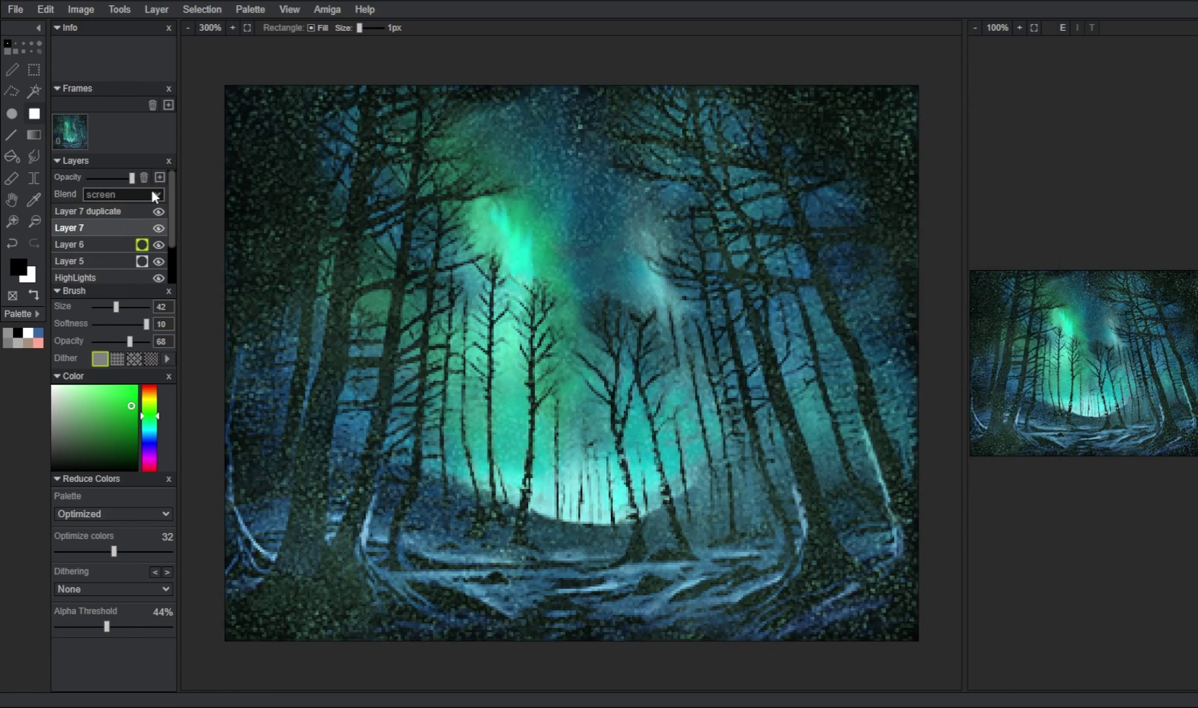
left_click_drag(115, 217, 112, 236)
key("b")
key("x")
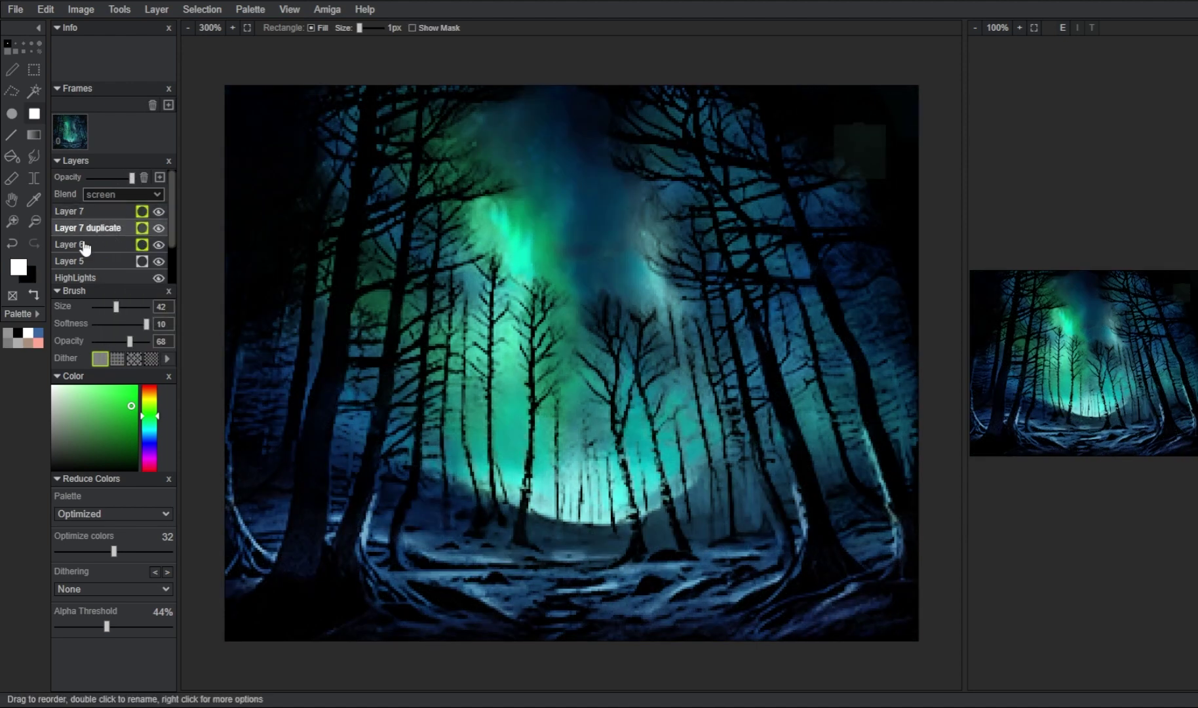
left_click(829, 127)
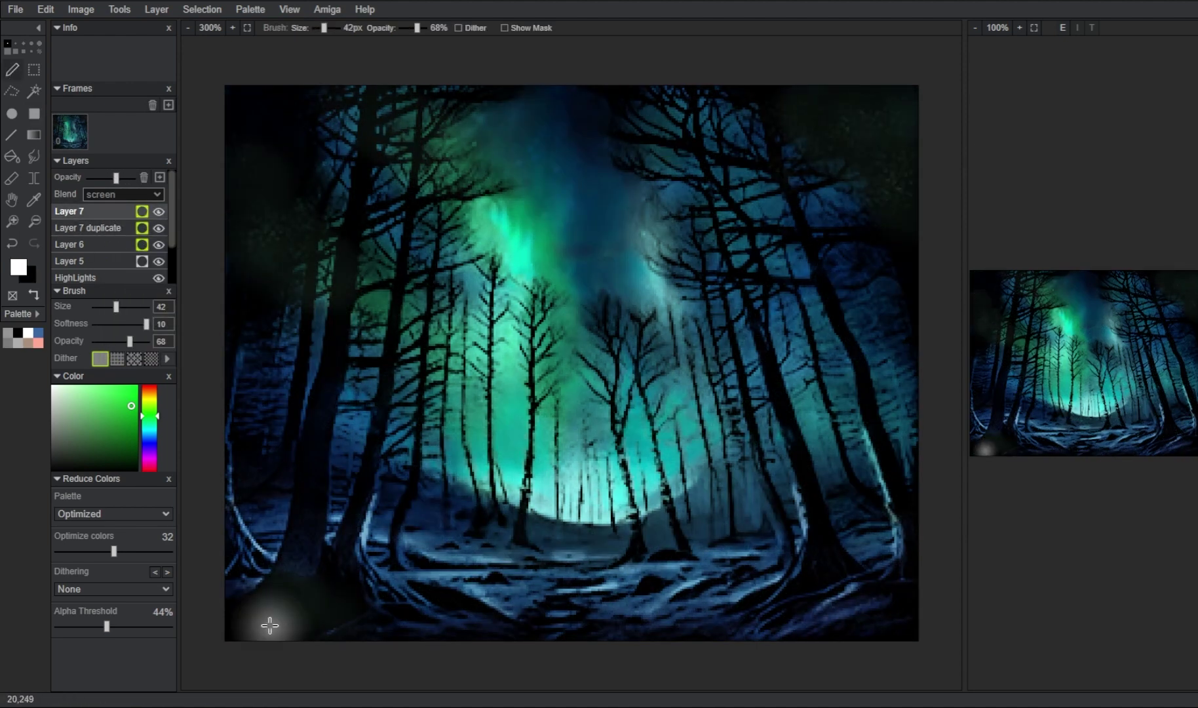
right_click(112, 209)
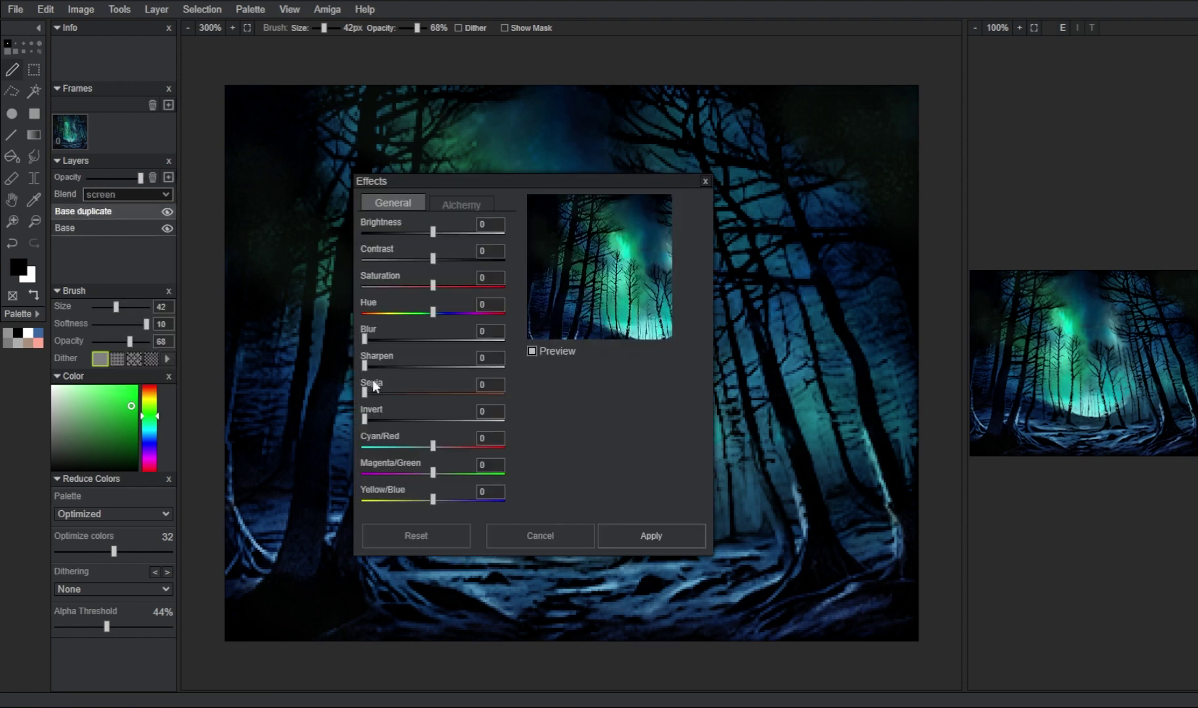
Step: Merge the layers and paint darker strokes over the central forest glow
left_click(649, 538)
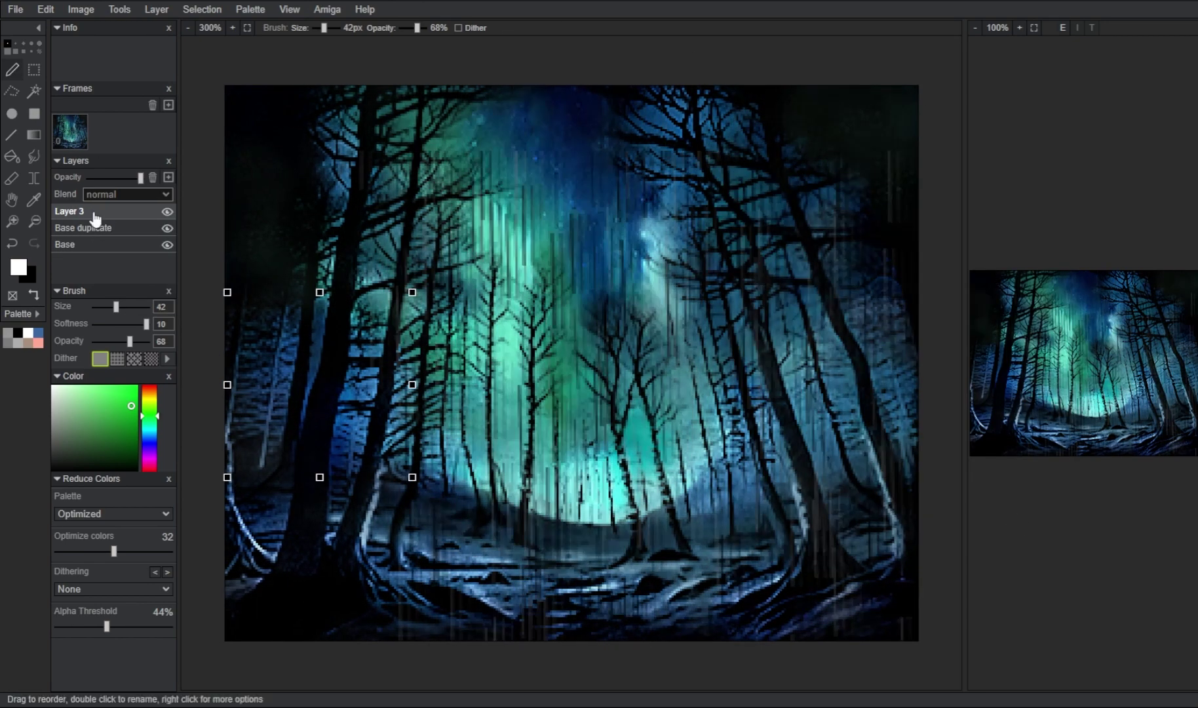
left_click_drag(579, 507, 563, 488)
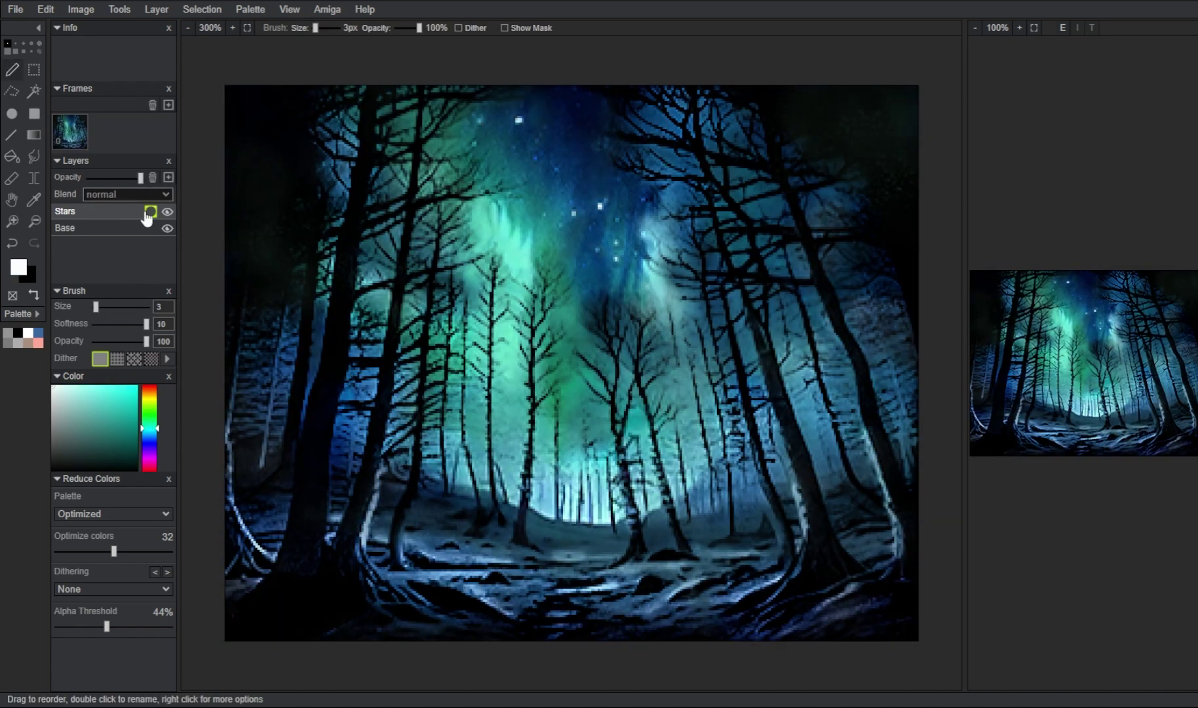
Step: Flatten the Stars and Base layers into one with Image > Flatten
left_click(122, 223)
left_click(115, 214)
left_click(81, 10)
left_click(89, 87)
Step: Rename the flattened layer Base
double_click(74, 215)
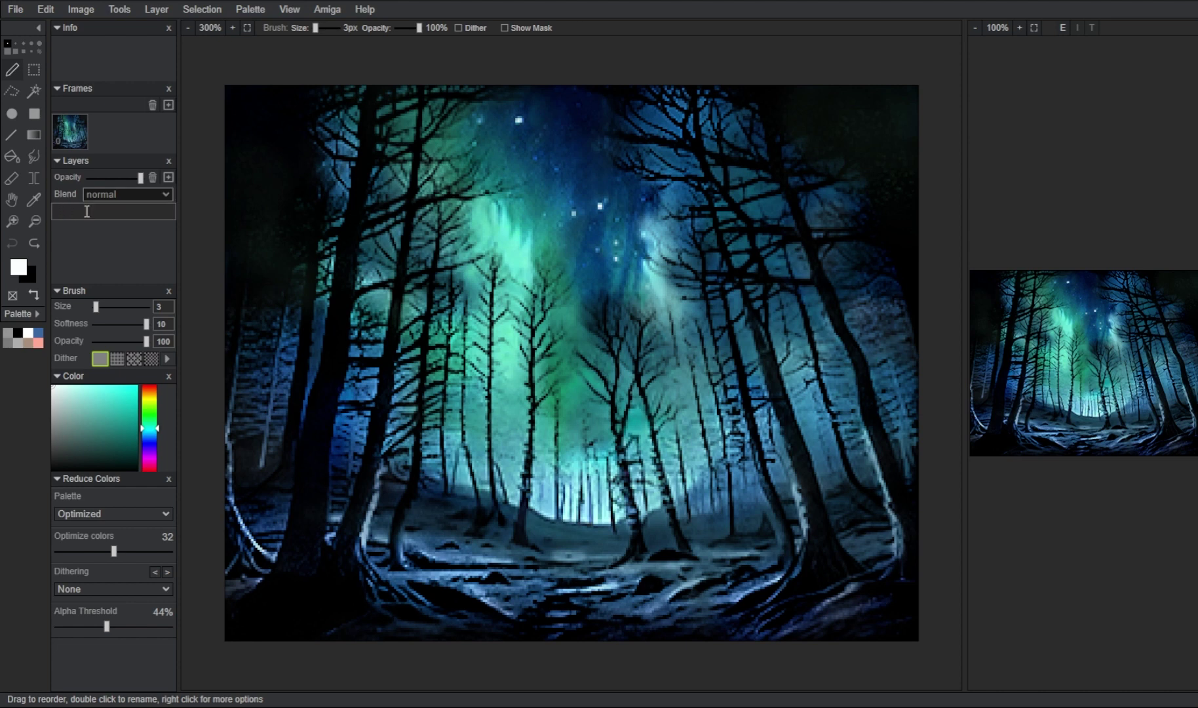
type("Base")
key("Return")
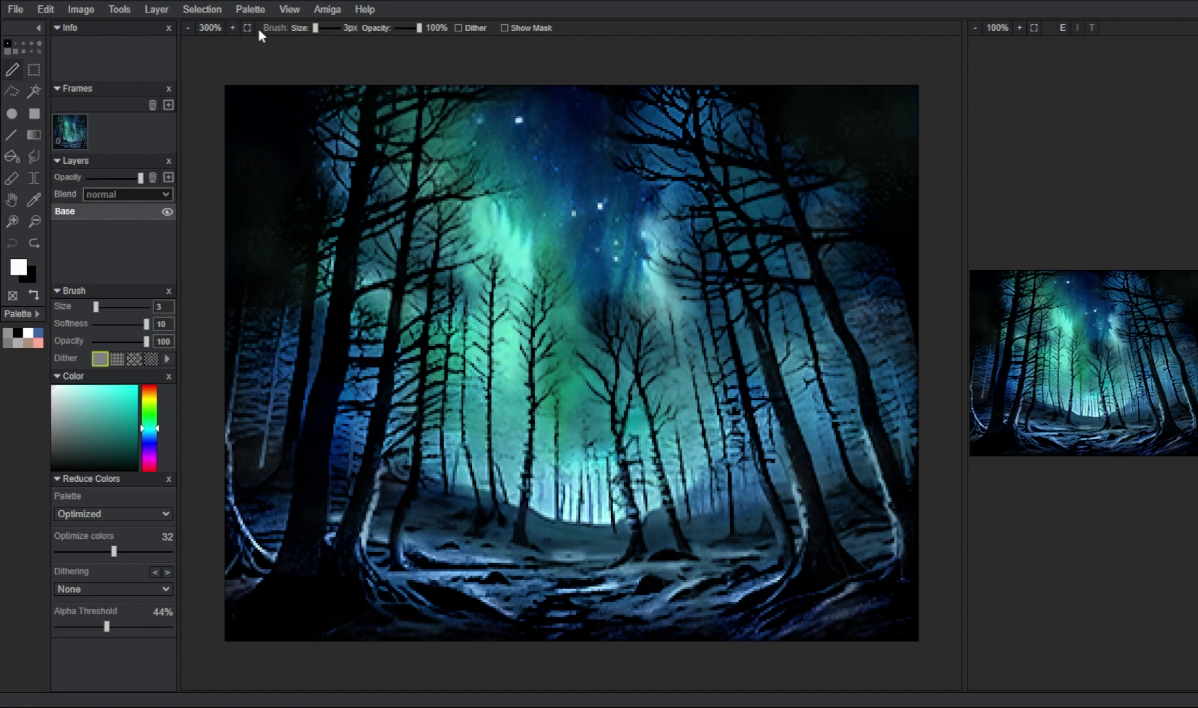
left_click(249, 10)
Step: Reduce the image to 16 colours and pick a checker dither pattern
left_click(255, 60)
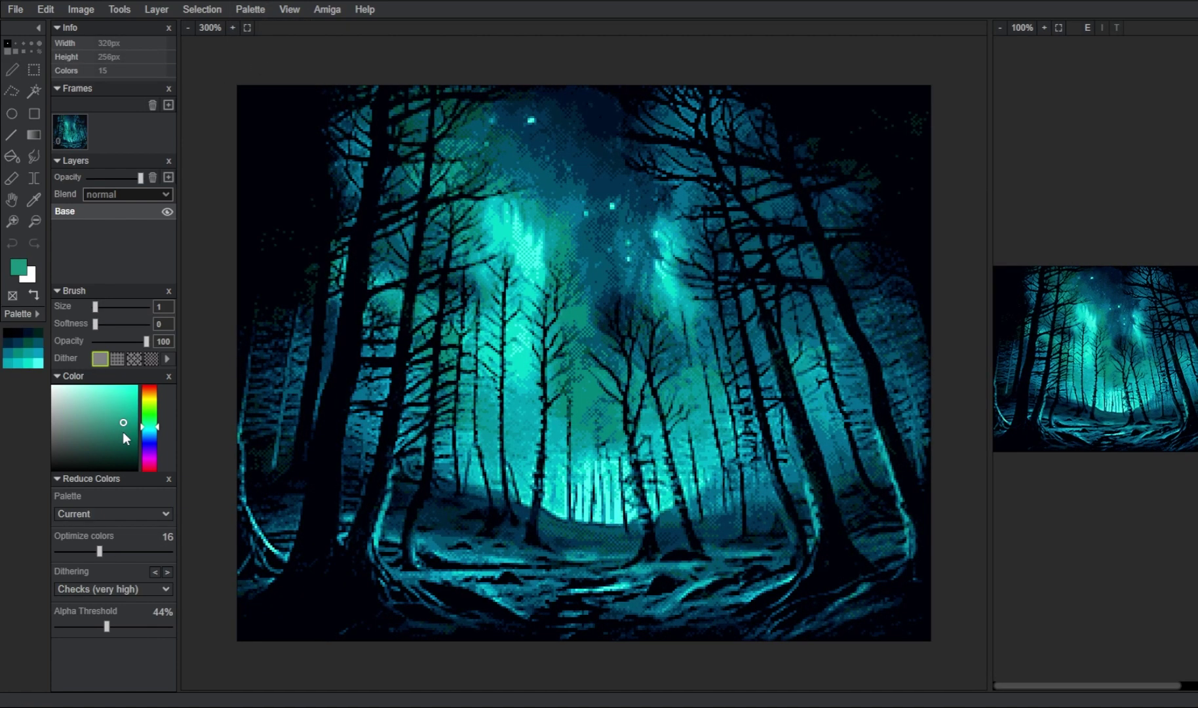
scroll(513, 310, "up", 3)
scroll(570, 276, "up", 2)
key("d")
left_click(548, 251)
scroll(521, 407, "down", 3)
Step: Cycle through dither patterns and sample dark blue and cyan colours from the image
key("d")
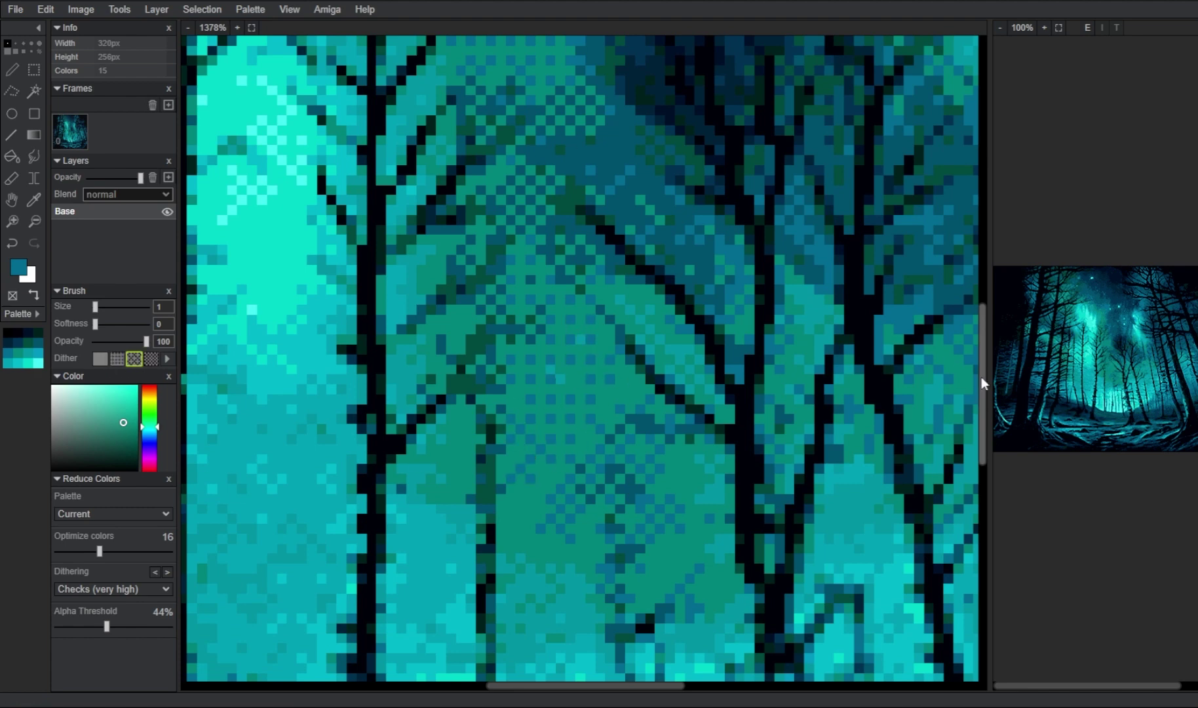
scroll(778, 273, "up", 3)
key("d")
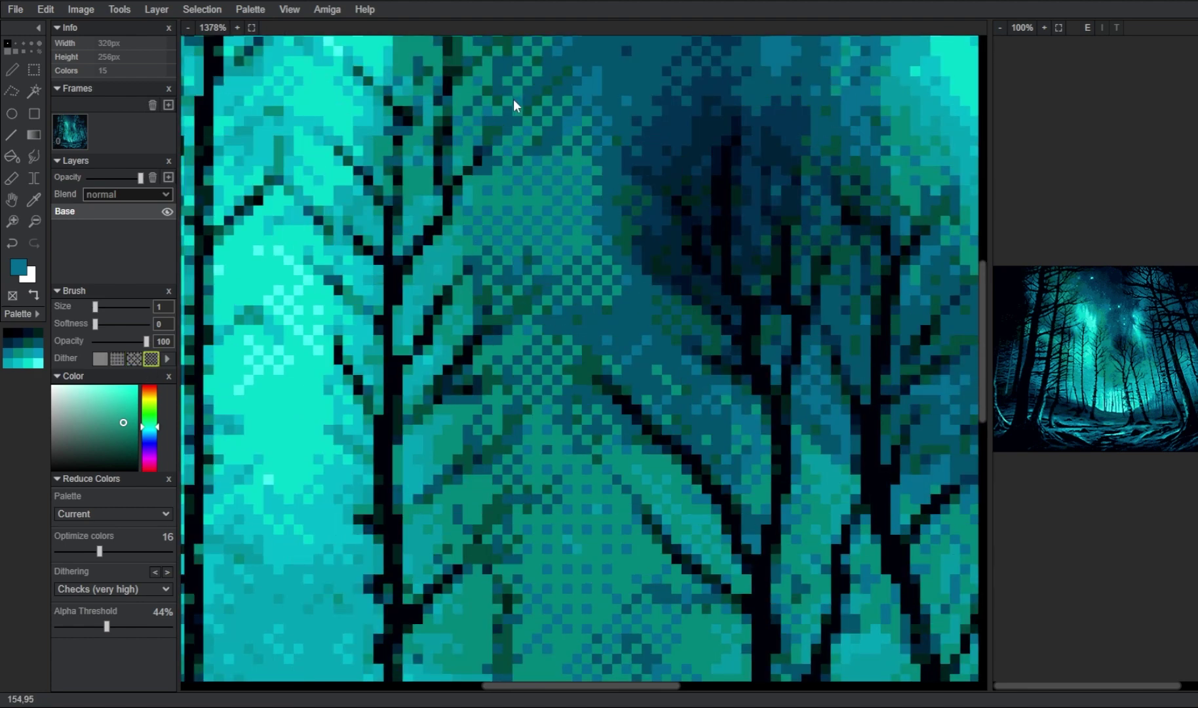
scroll(553, 327, "down", 5)
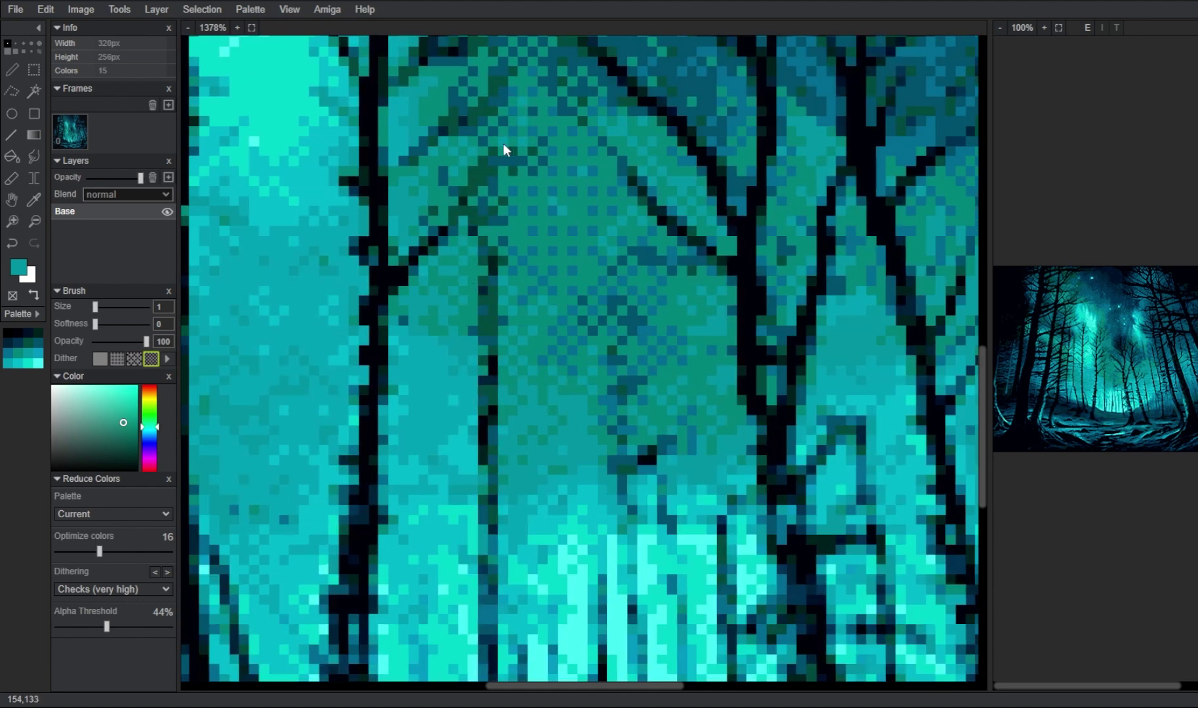
left_click(445, 215)
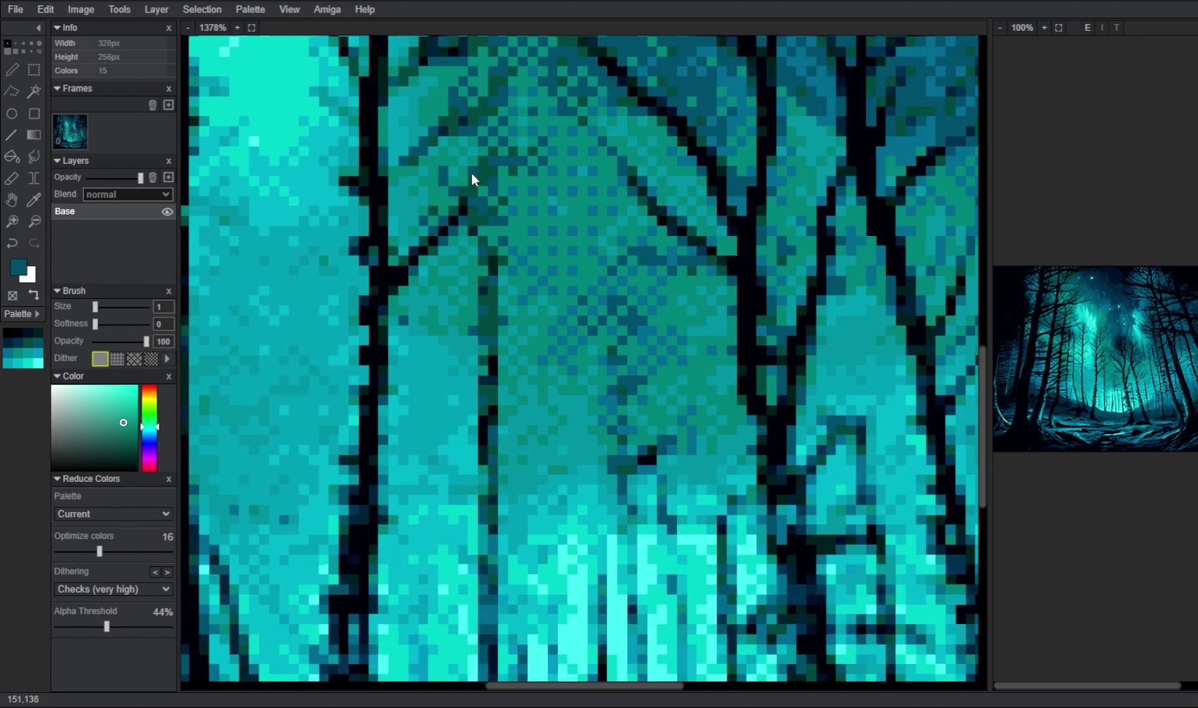
scroll(470, 173, "down", 5)
scroll(438, 321, "up", 3)
scroll(558, 521, "up", 2)
left_click(558, 521)
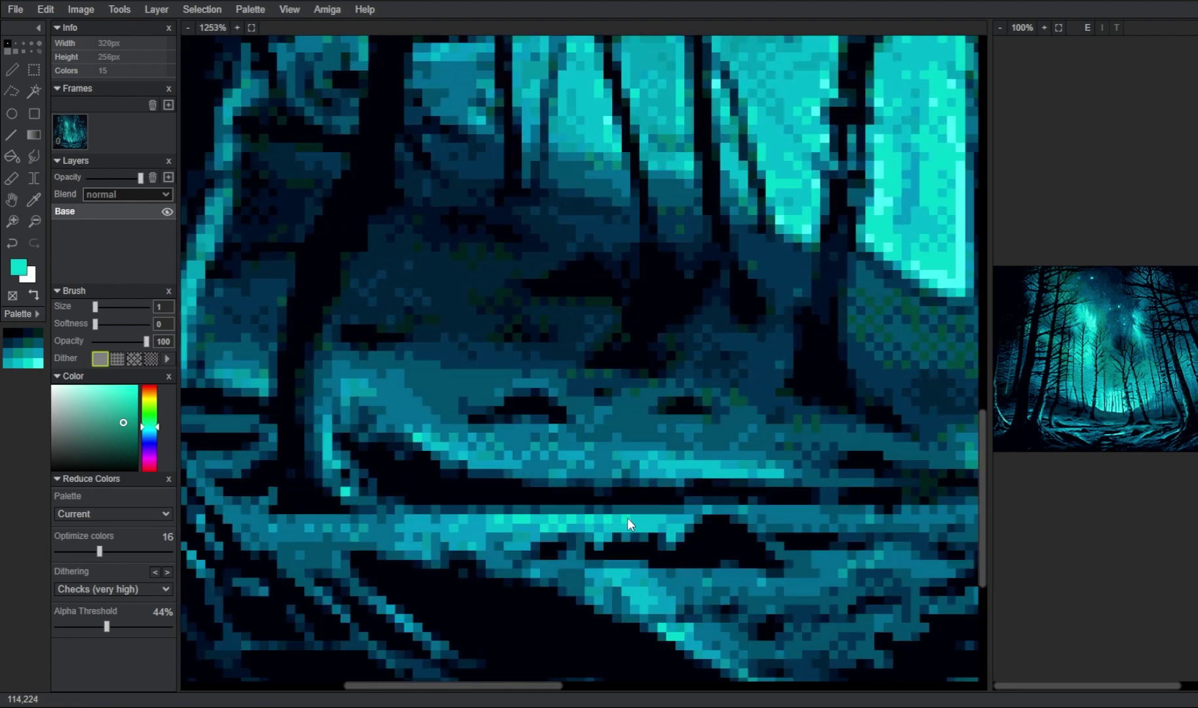
scroll(727, 223, "up", 5)
scroll(649, 374, "up", 5)
scroll(663, 486, "up", 3)
scroll(664, 486, "right", 5)
Step: Paint dark blue dither over the top-right sky and its green patch
mouse_move(637, 94)
left_mouse_down()
mouse_move(788, 115)
mouse_move(755, 275)
mouse_move(818, 173)
mouse_move(403, 86)
mouse_move(845, 382)
mouse_move(741, 278)
left_mouse_up()
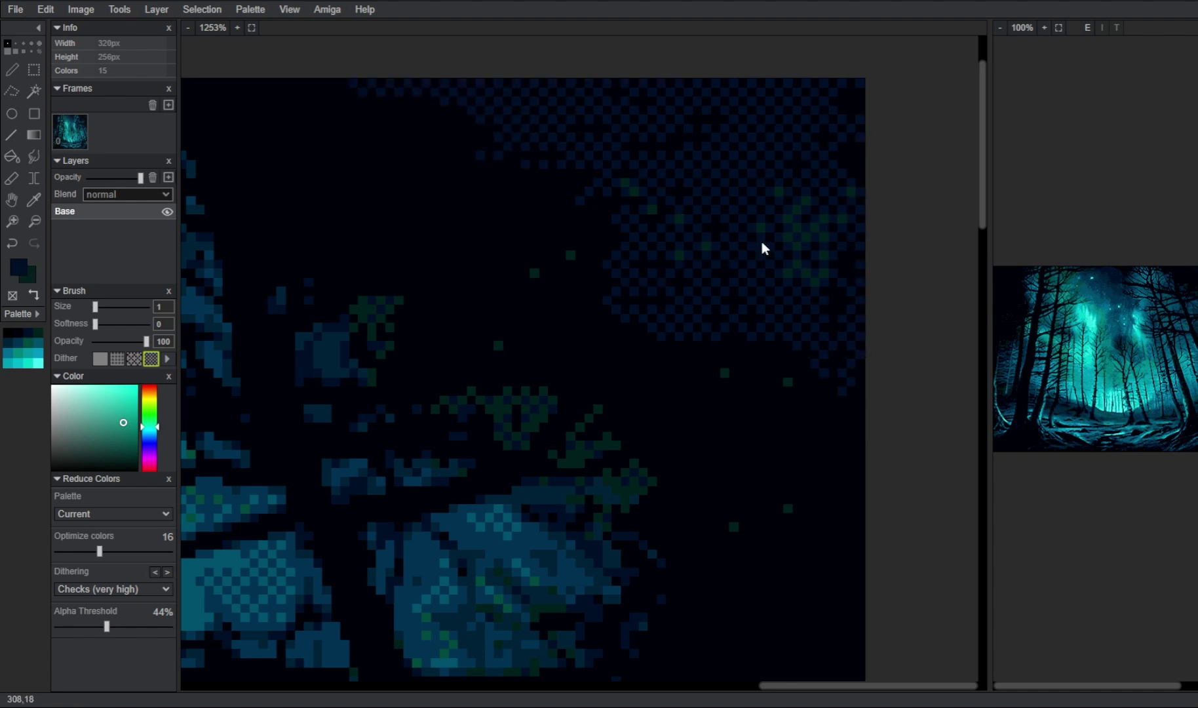
mouse_move(744, 234)
left_mouse_down()
mouse_move(767, 287)
mouse_move(570, 383)
left_mouse_up()
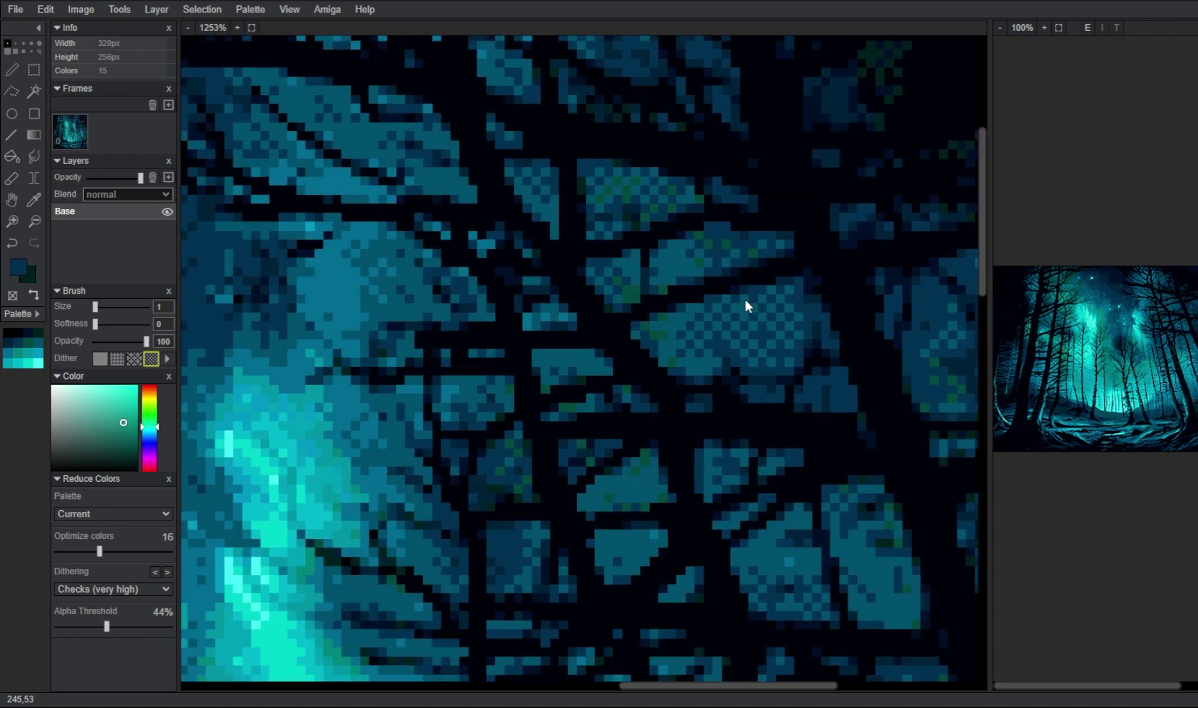
scroll(537, 308, "left", 10)
scroll(501, 289, "up", 5)
key("d")
scroll(791, 326, "left", 10)
scroll(690, 401, "down", 5)
Step: Dither a larger area with a bigger brush, then overpaint leftover green pixels
key("d")
left_click(7, 51)
left_click_drag(404, 245, 604, 350)
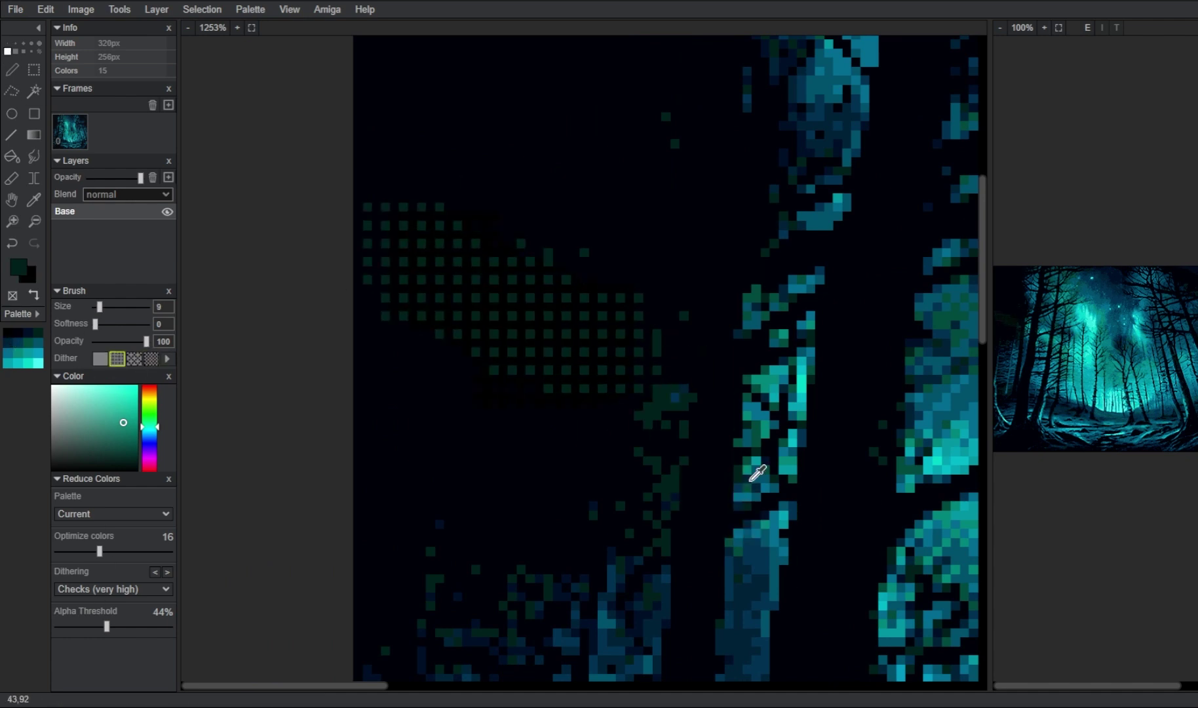
key("d")
key("period")
mouse_move(483, 226)
left_mouse_down()
mouse_move(547, 354)
mouse_move(616, 352)
mouse_move(595, 242)
mouse_move(393, 187)
mouse_move(478, 325)
mouse_move(515, 215)
mouse_move(434, 335)
left_mouse_up()
Step: Dab dark blue checker dither over remaining green spots near the bottom-right
left_click(610, 494, "alt")
key("d")
scroll(434, 335, "up", 2)
scroll(363, 121, "up", 2)
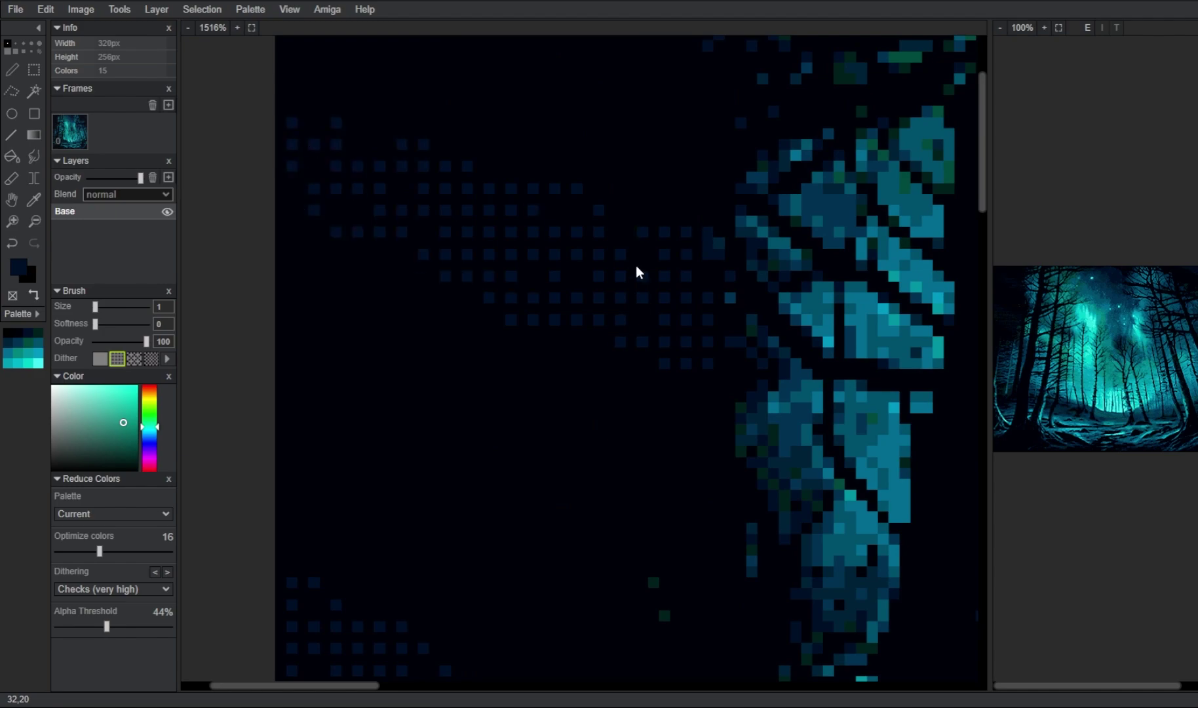
scroll(690, 335, "down", 5)
scroll(462, 271, "up", 4)
key("d")
left_click_drag(484, 329, 443, 347)
scroll(699, 380, "down", 5)
scroll(776, 215, "right", 2)
scroll(721, 195, "down", 5)
key("d")
left_click(668, 334, "alt")
left_click_drag(668, 335, 715, 365)
scroll(523, 324, "left", 5)
scroll(614, 355, "left", 5)
scroll(471, 466, "up", 1)
key("d")
scroll(402, 485, "down", 2)
scroll(406, 476, "down", 3)
scroll(565, 304, "down", 1)
scroll(564, 304, "down", 1)
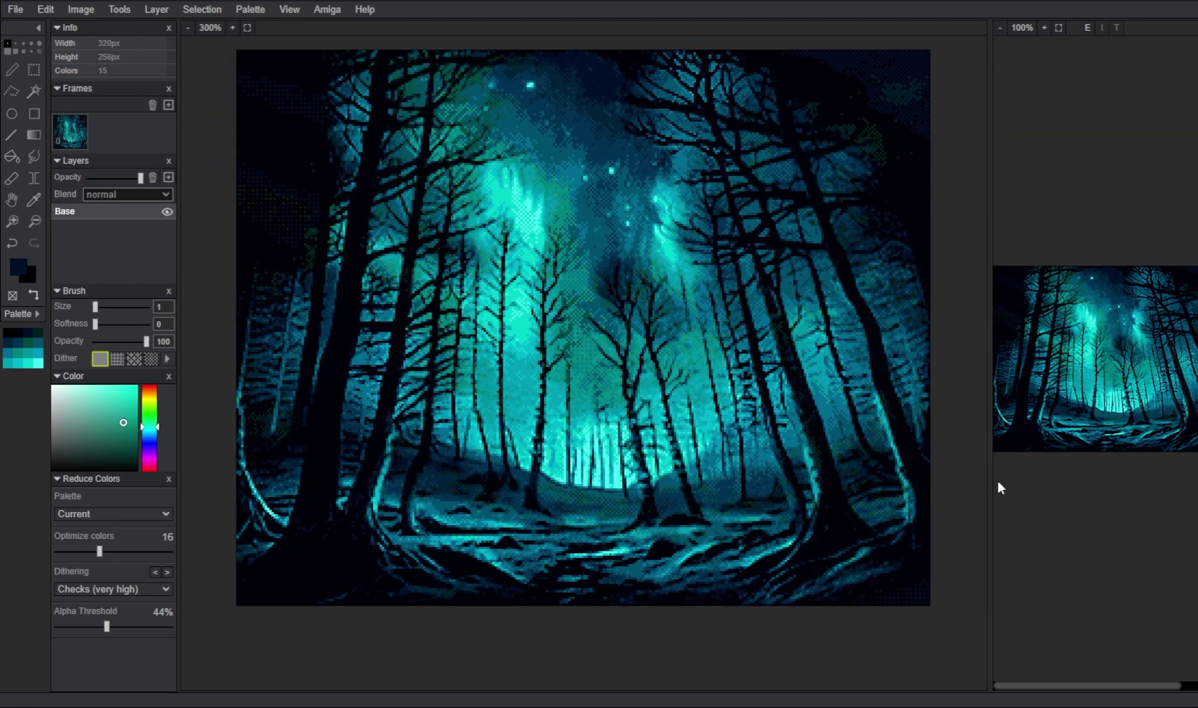
scroll(287, 579, "up", 5)
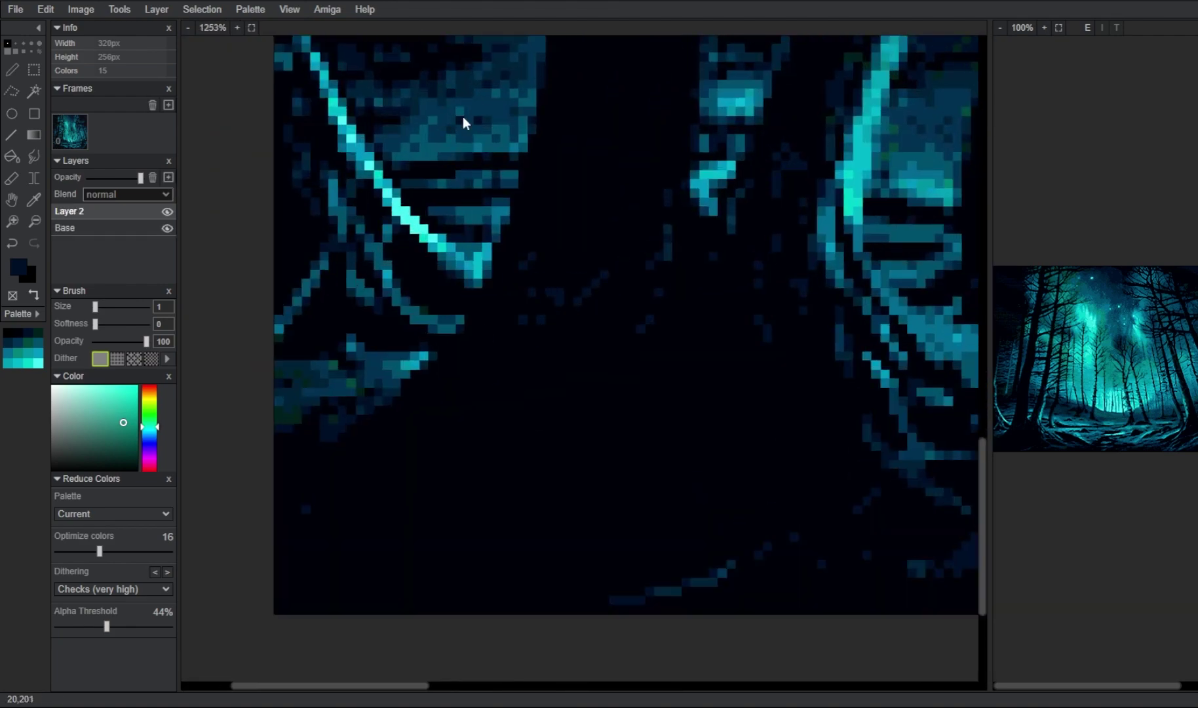
Step: Draw a small teal underlined pixel signature in the bottom-left corner
left_click(463, 116, "alt")
left_click(369, 499)
left_click_drag(387, 484, 398, 520)
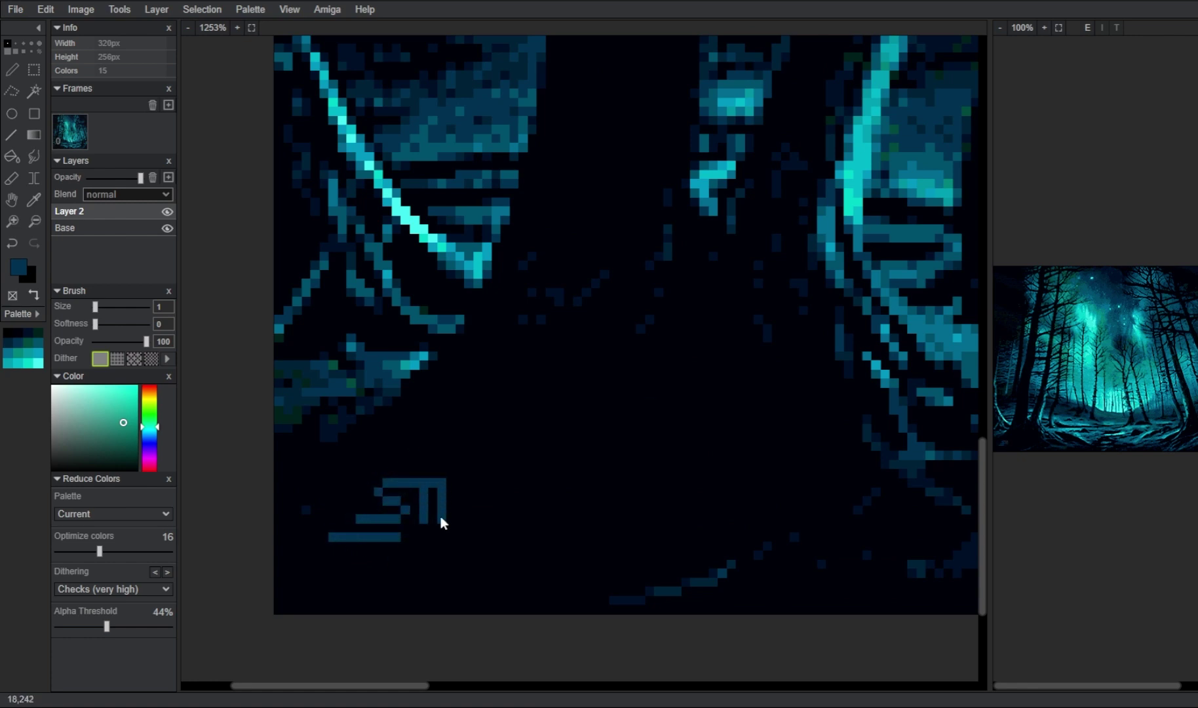
left_click_drag(552, 498, 566, 488)
key("ctrl+z")
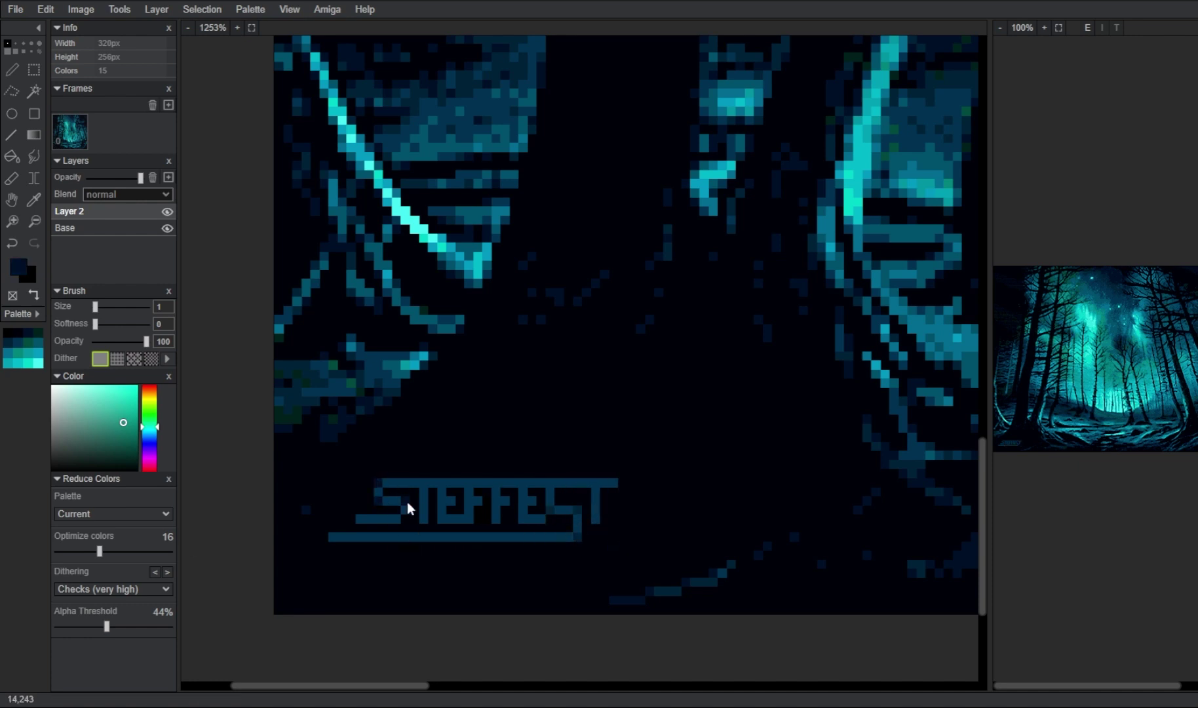
Step: Merge the signature layer into the image and zoom out to the whole picture
left_click(12, 156)
left_click(81, 10)
left_click(92, 105)
left_click(187, 28)
scroll(681, 218, "up", 3)
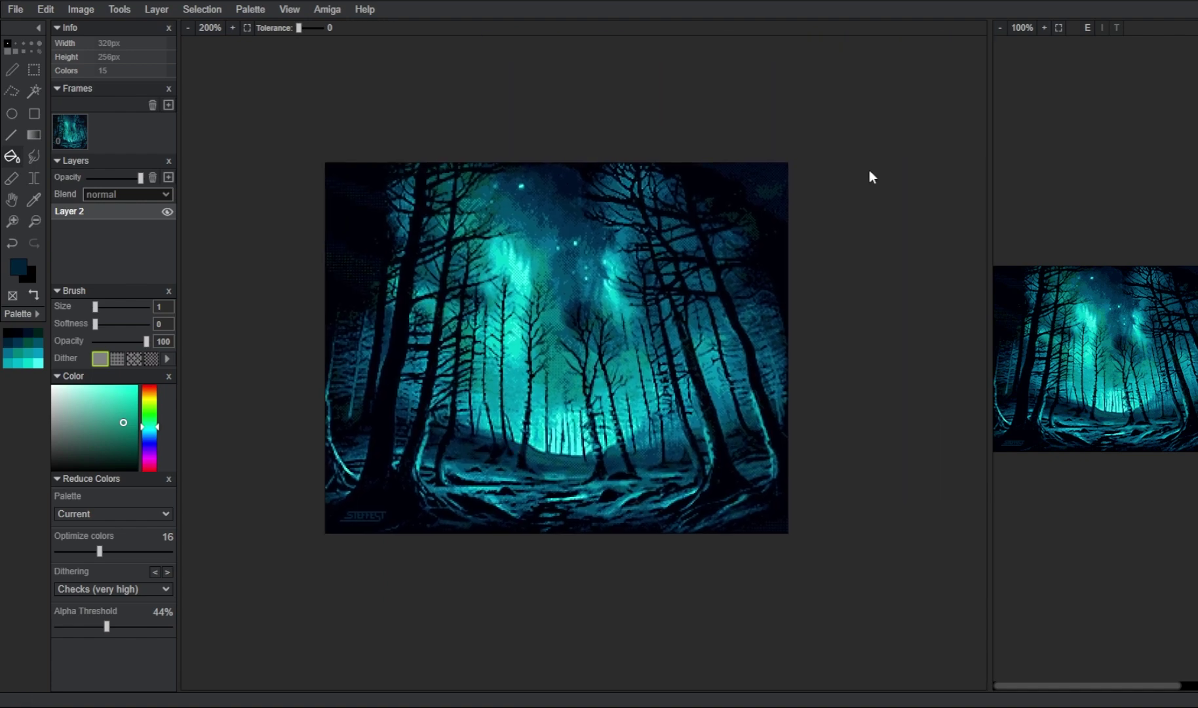
Step: Preview the picture in Amiga Deluxe Paint and open its palette requester
left_click(326, 10)
left_click(356, 42)
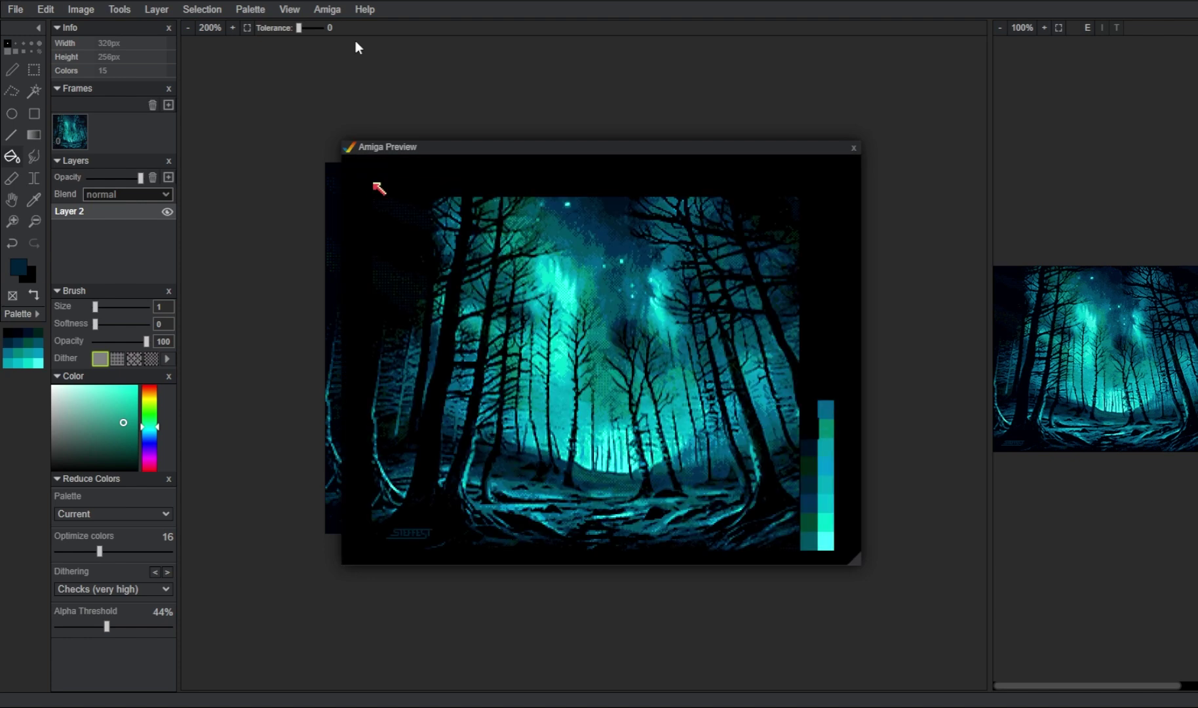
right_click(450, 238)
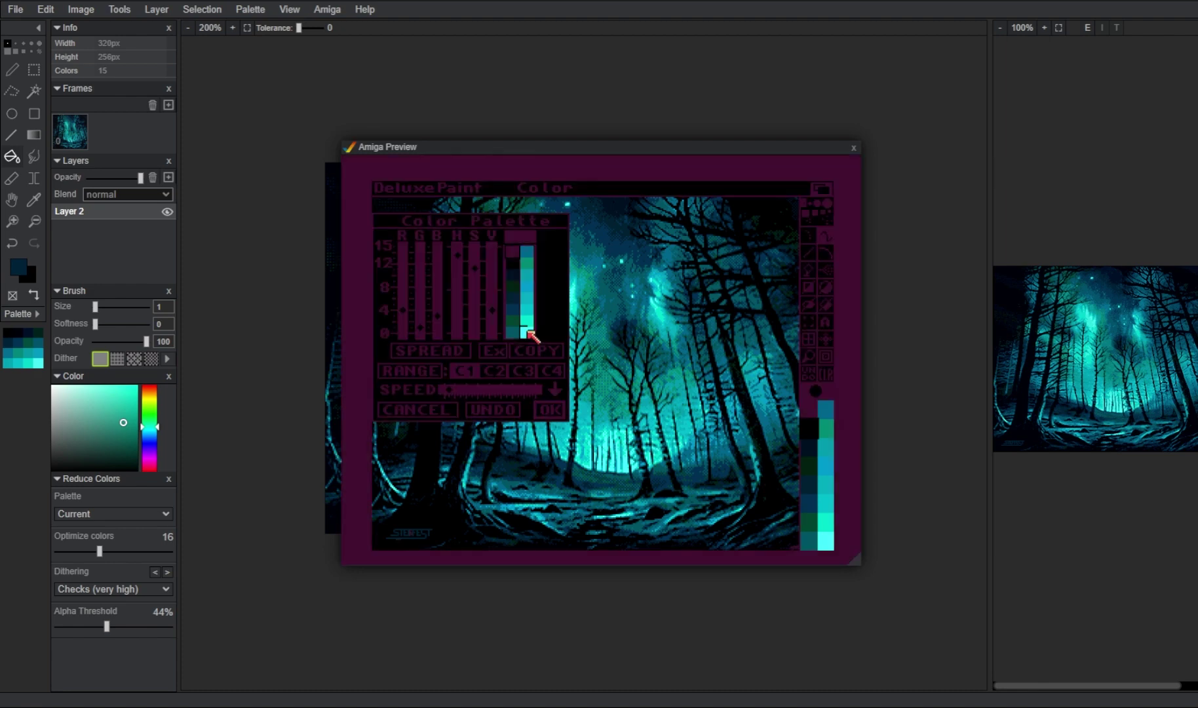
Step: Swap the brightest cyan with another colour and darken a dark palette colour
left_click(526, 331)
left_click(491, 353)
left_click(521, 268)
left_click_drag(427, 281, 426, 339)
right_click(493, 315)
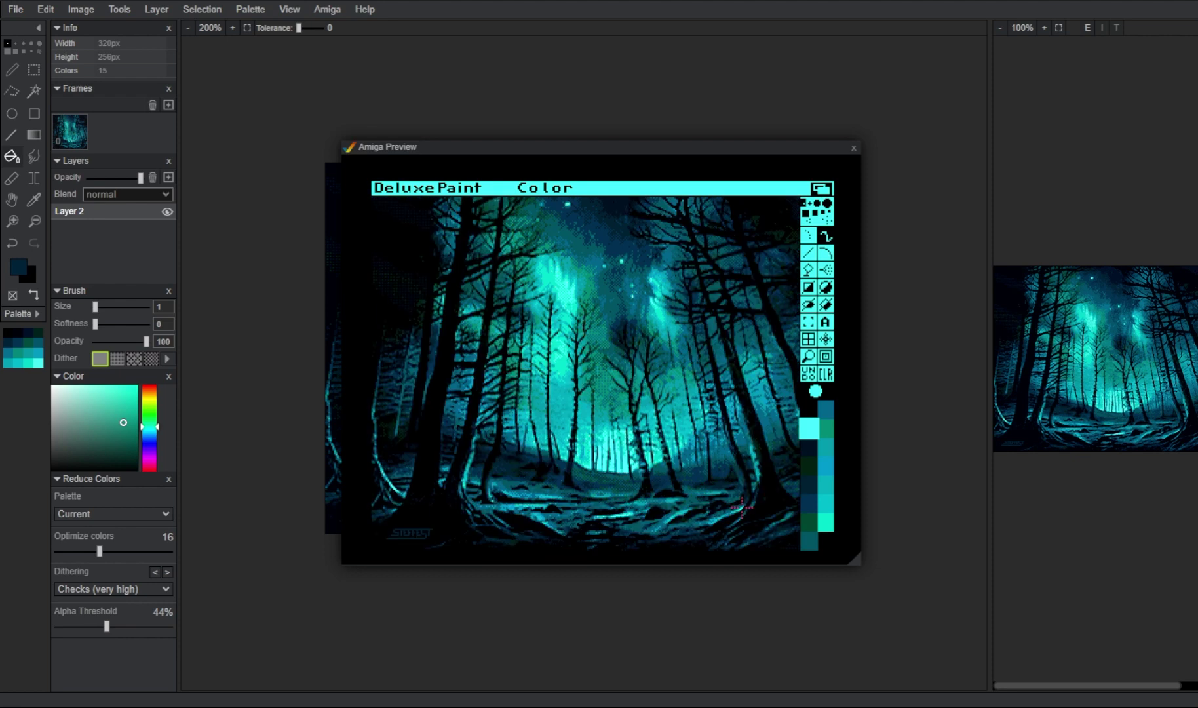